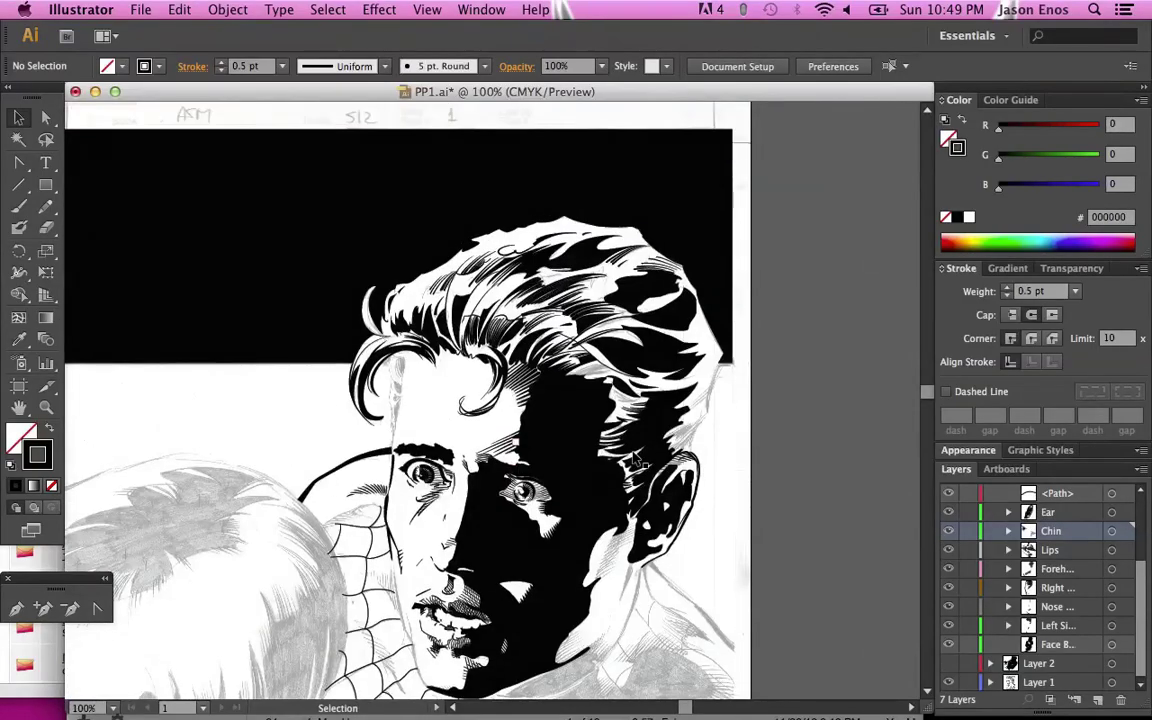
# Step: Zoom in on the inked hair and toggle the pencil sketch layer off and back on
pyautogui.press('super+equal')
pyautogui.press('super+equal')
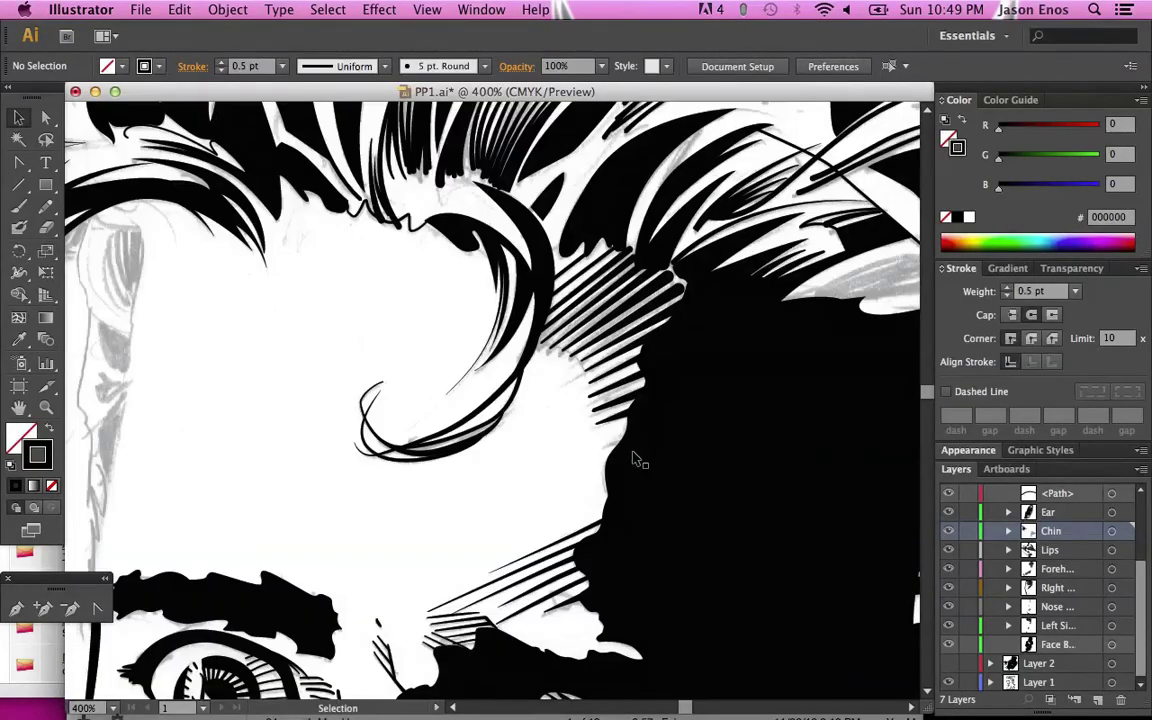
pyautogui.hscroll(10, 636, 460)
pyautogui.scroll(3, 636, 460)
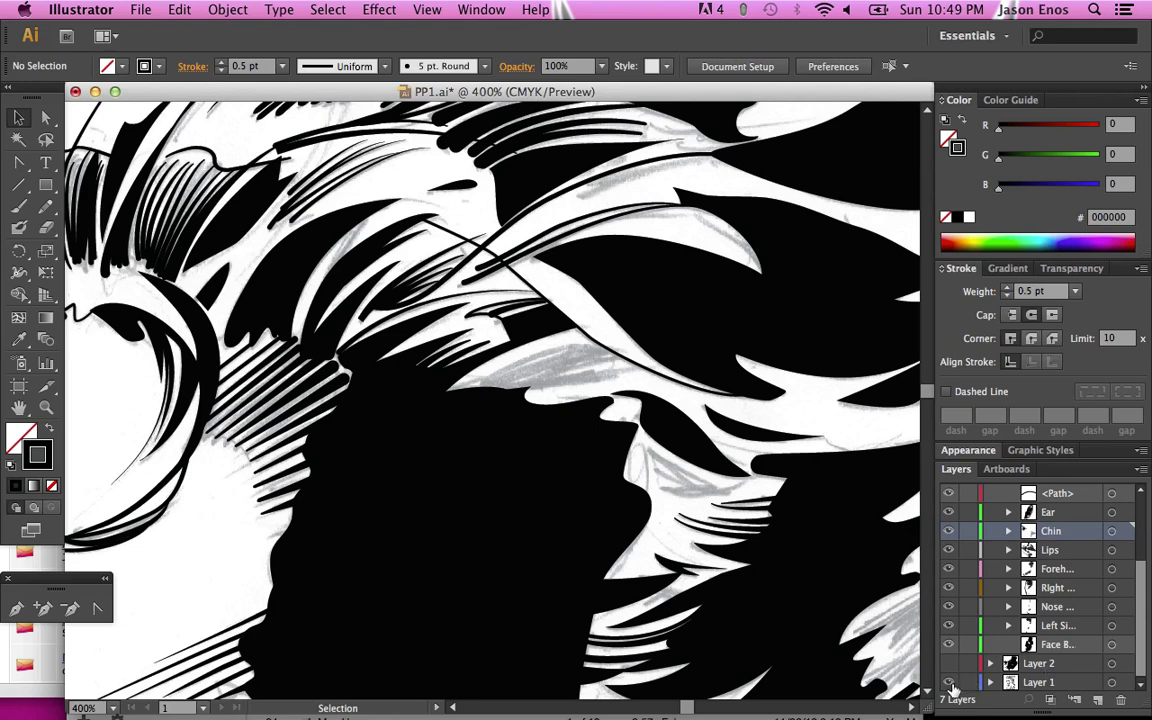
pyautogui.click(949, 684)
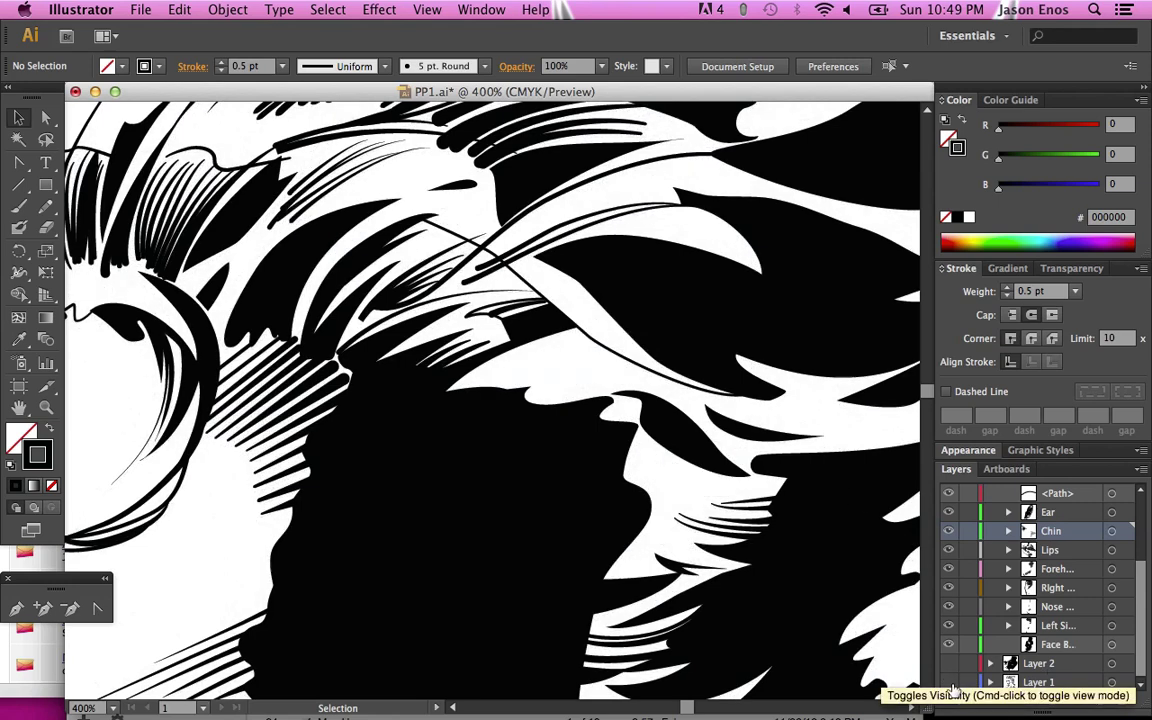
pyautogui.click(949, 684)
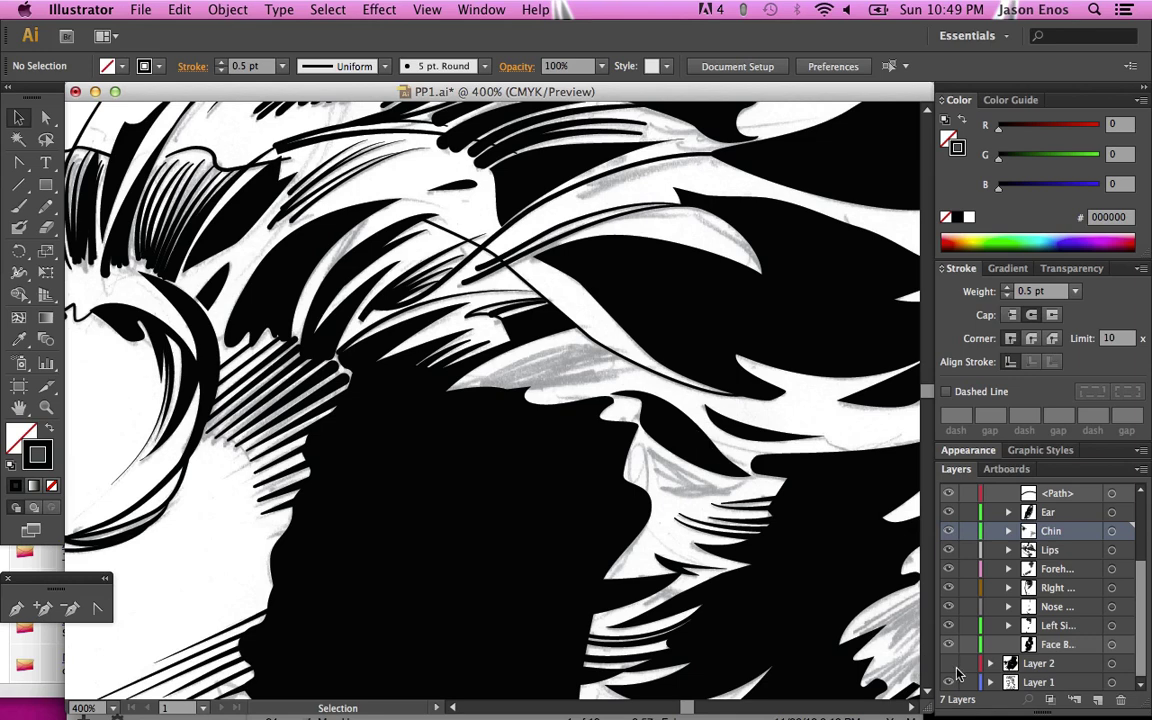
# Step: Collapse the Face layer group and toggle the Hair layer off and on to check the sketch
pyautogui.scroll(5, 975, 580)
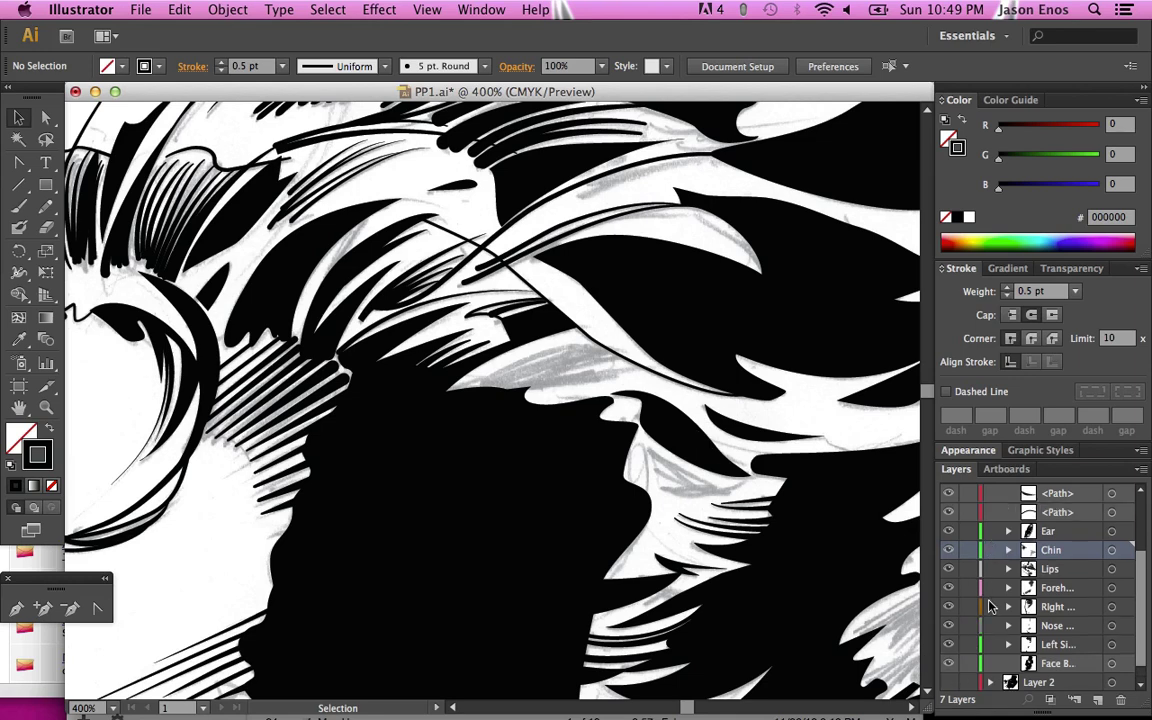
pyautogui.click(991, 568)
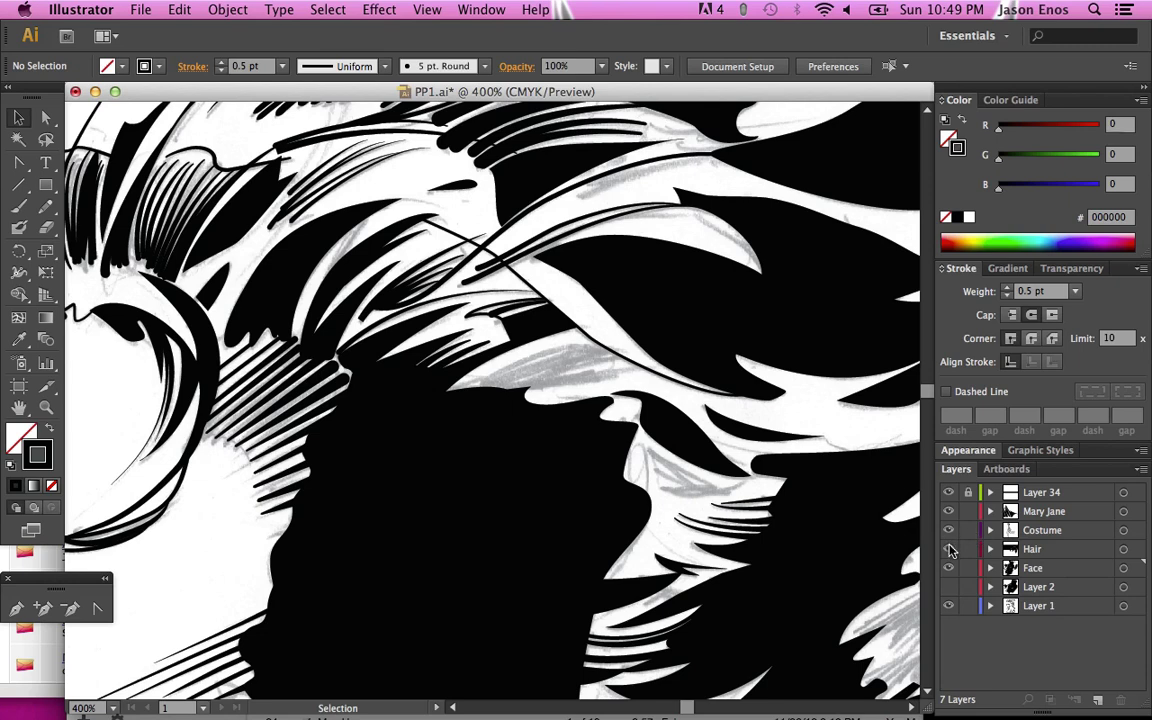
pyautogui.click(948, 549)
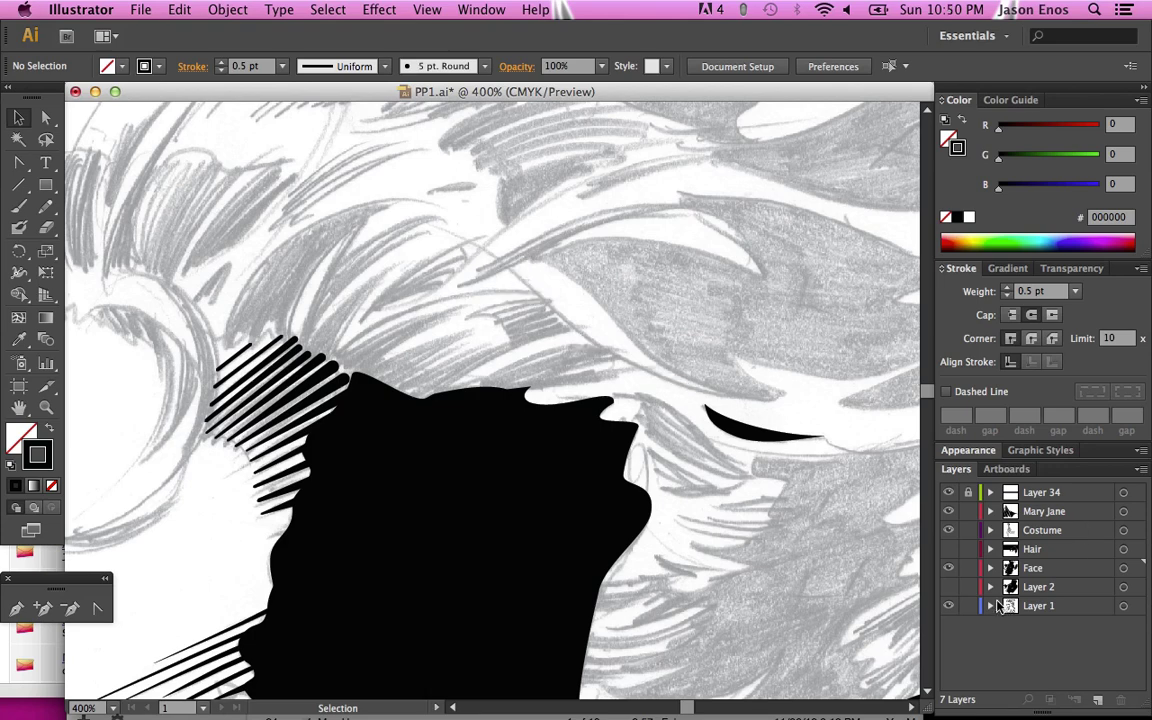
pyautogui.click(947, 549)
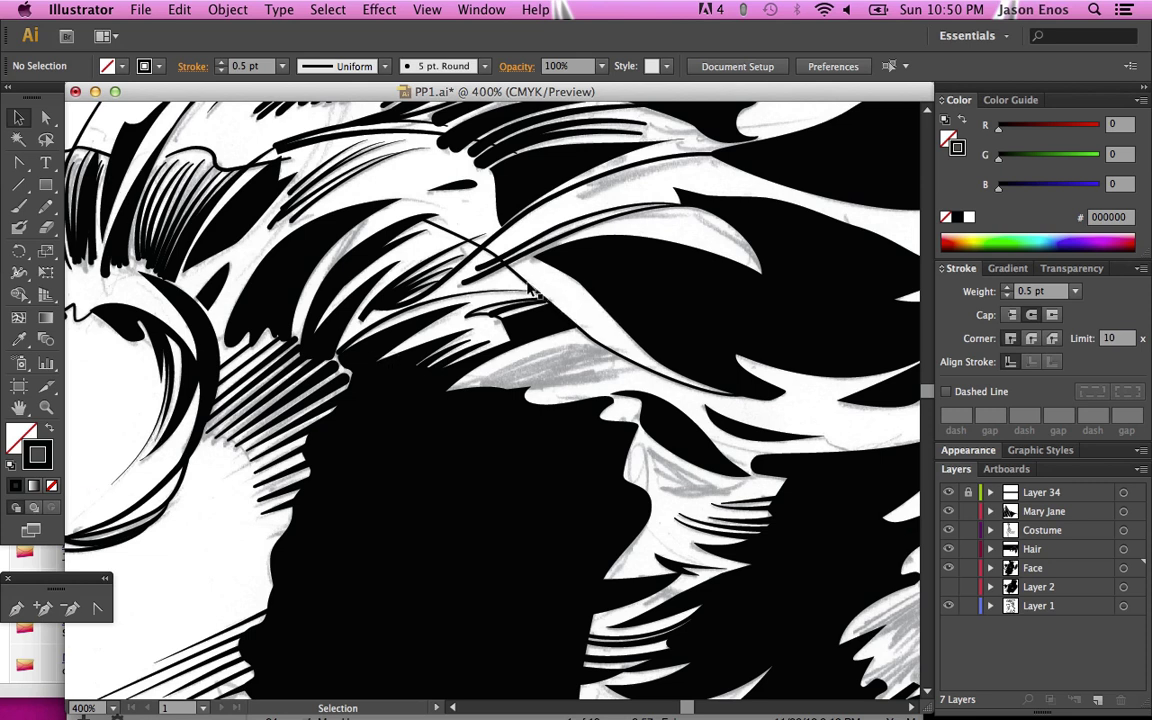
# Step: Select the thin line crossing the hair with the Direct Selection tool
pyautogui.click(528, 288)
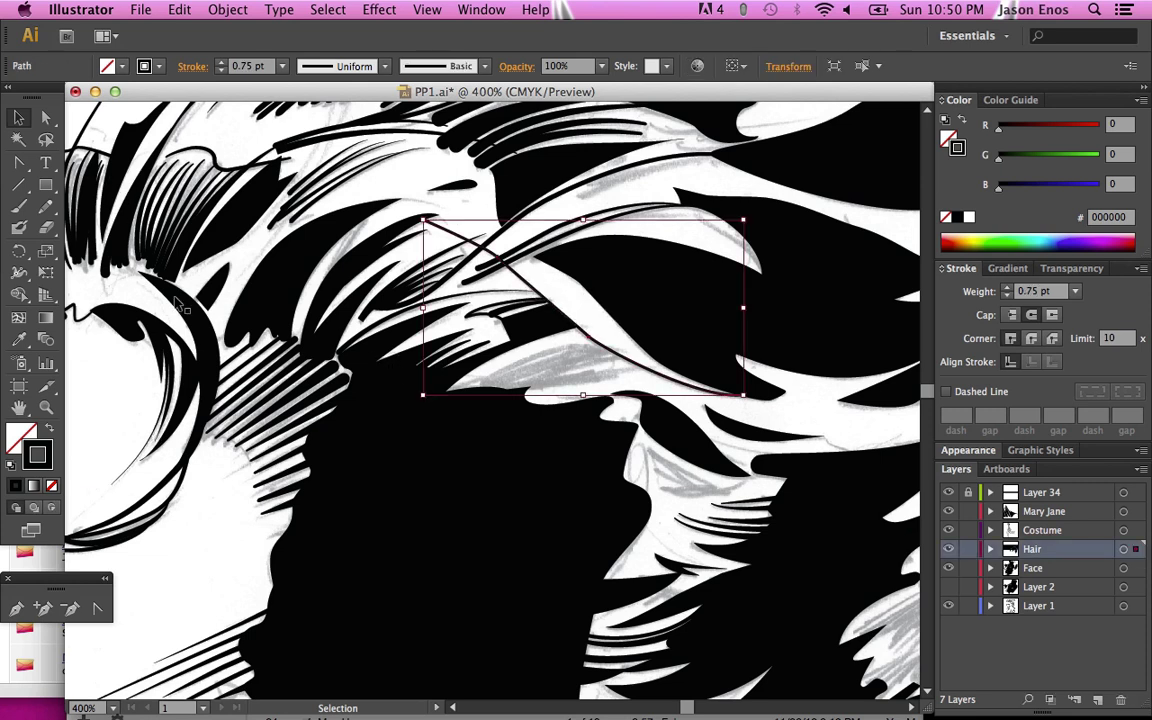
pyautogui.click(42, 608)
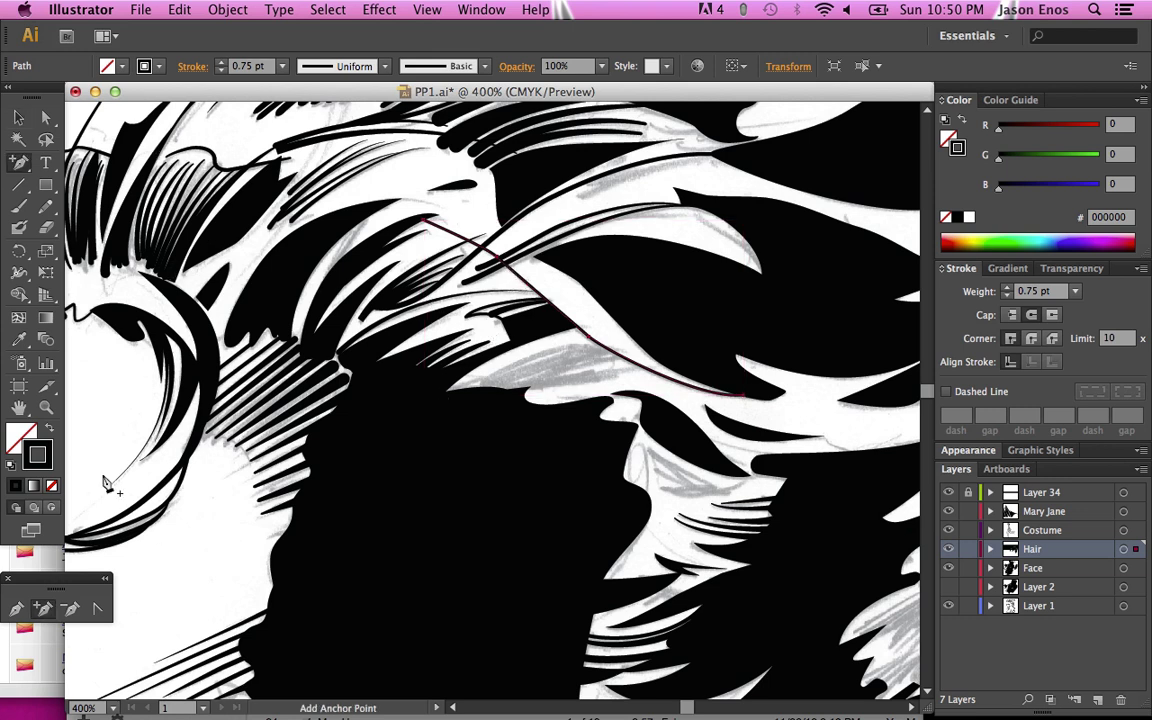
pyautogui.click(45, 117)
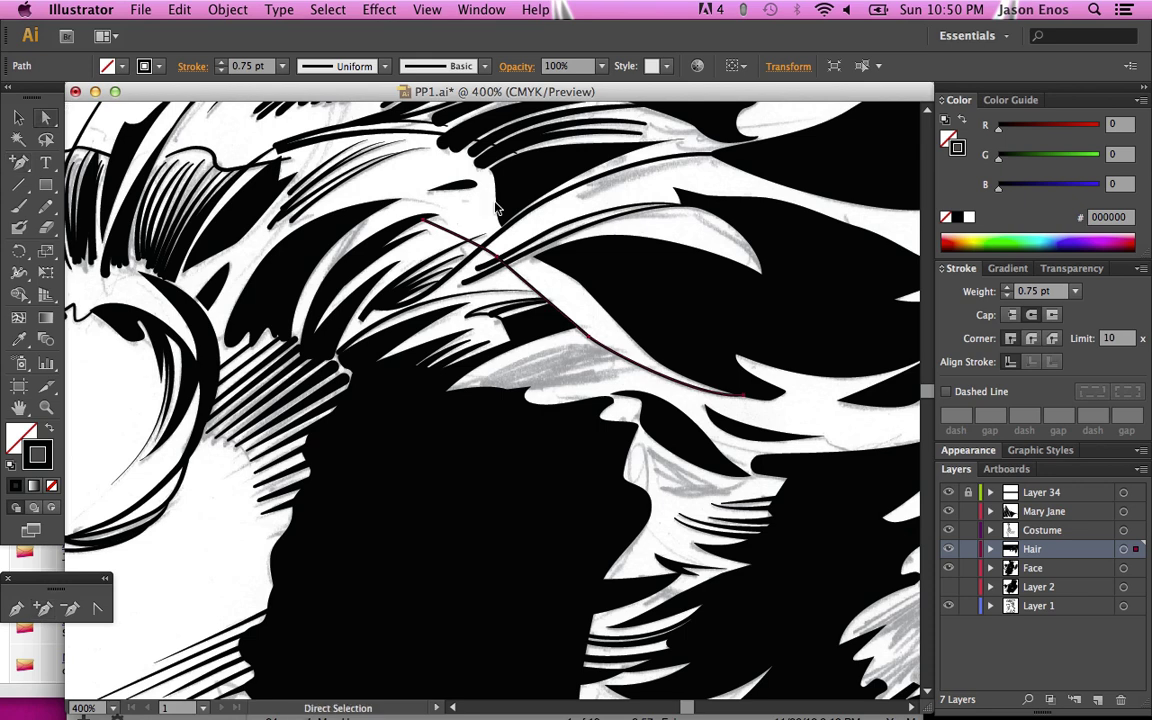
pyautogui.click(460, 226)
pyautogui.click(432, 232)
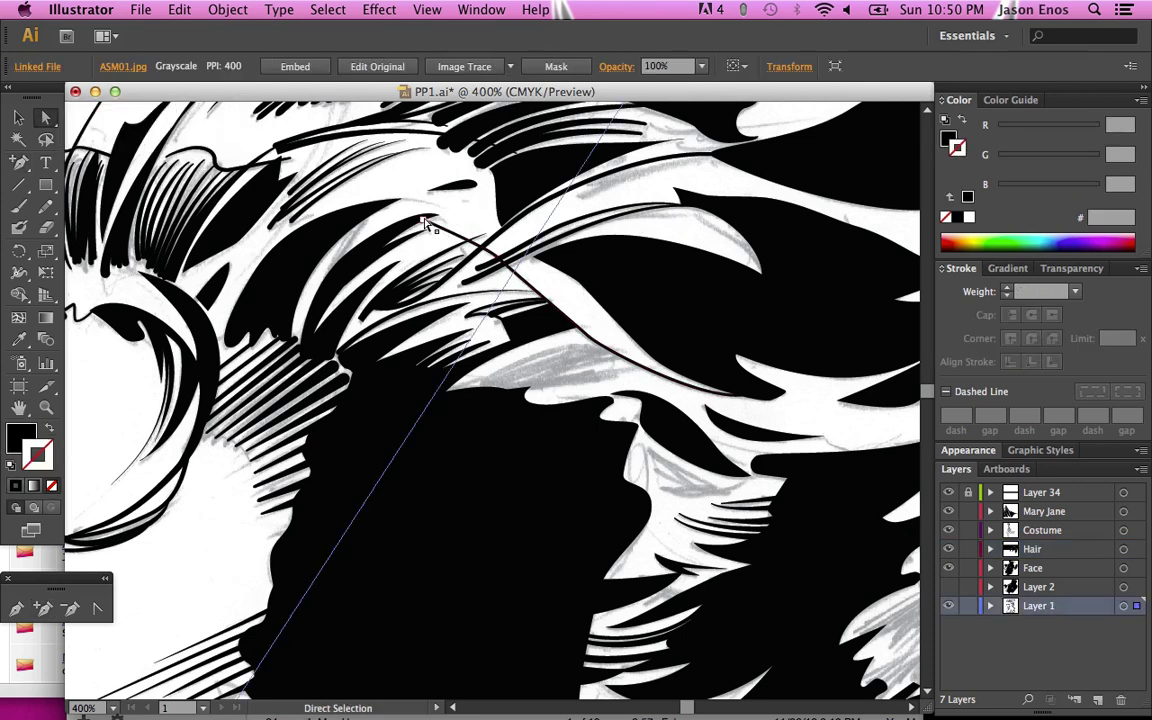
# Step: Delete the thin line's upper-left end point and zoom in on the shortened line
pyautogui.click(493, 317)
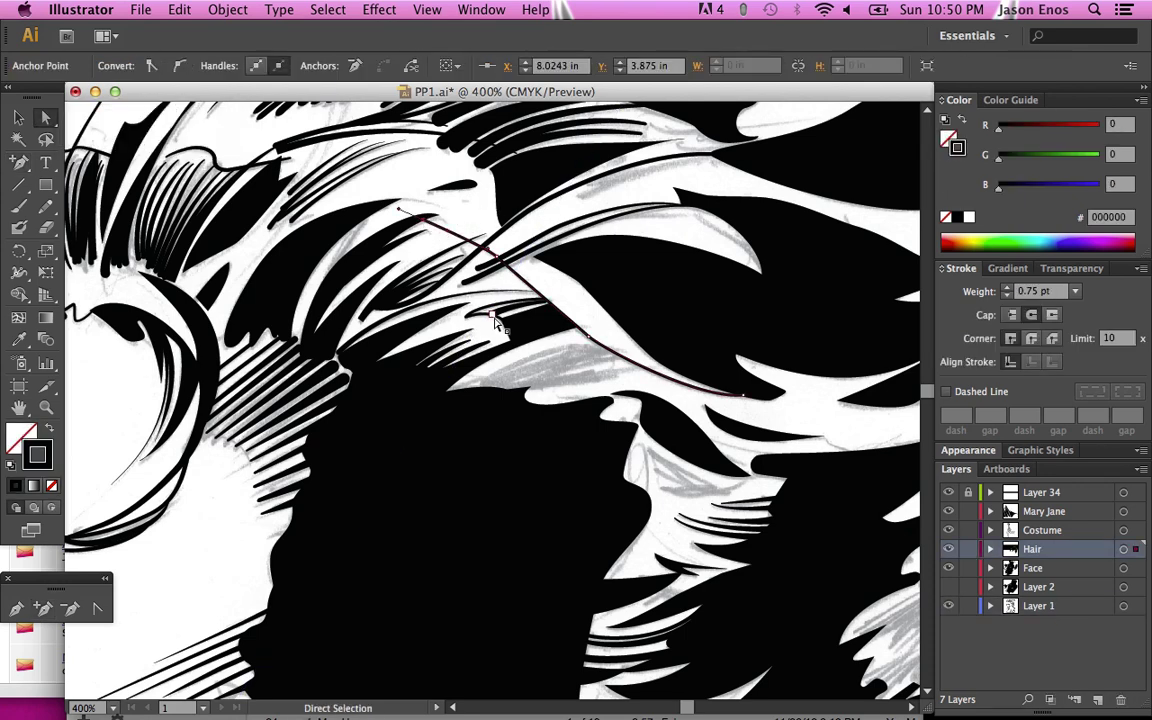
pyautogui.press('Delete')
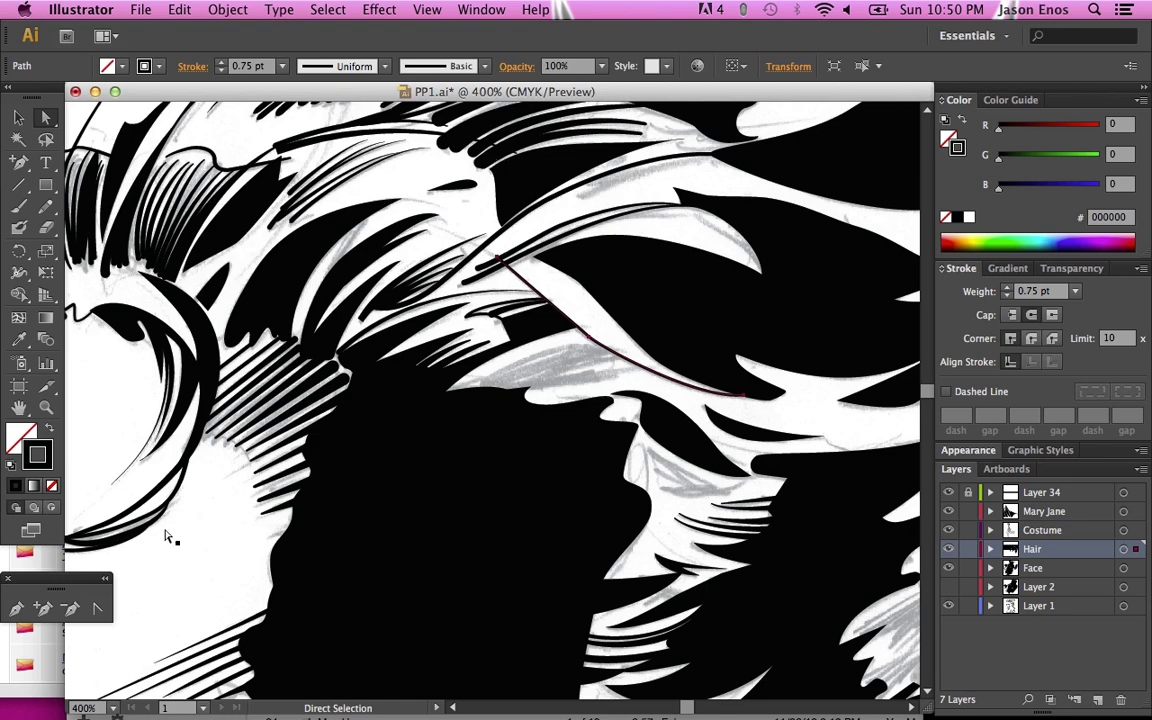
pyautogui.press('super+equal')
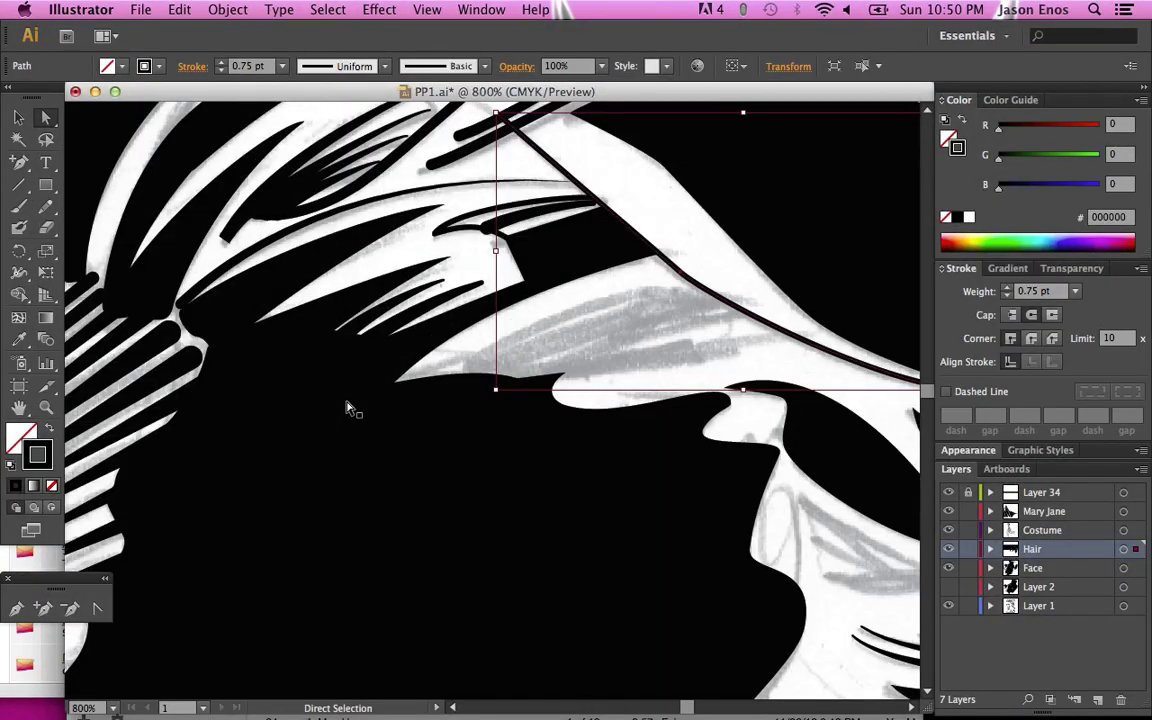
pyautogui.scroll(5, 450, 411)
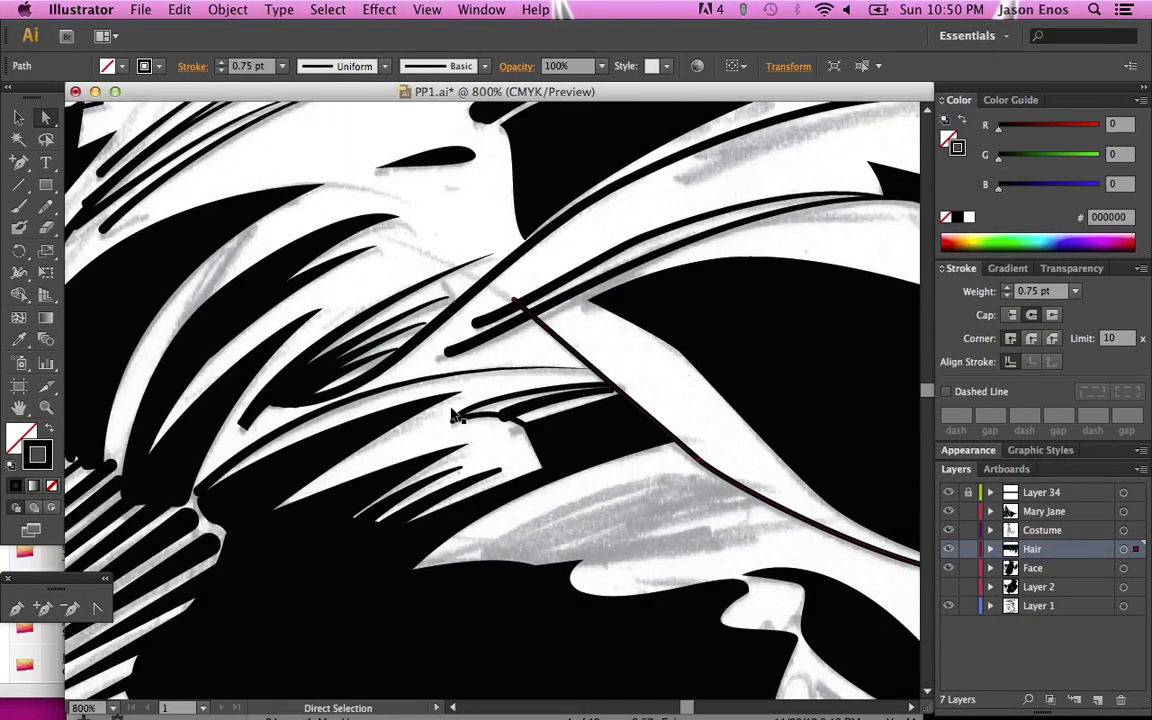
pyautogui.scroll(-8, 455, 415)
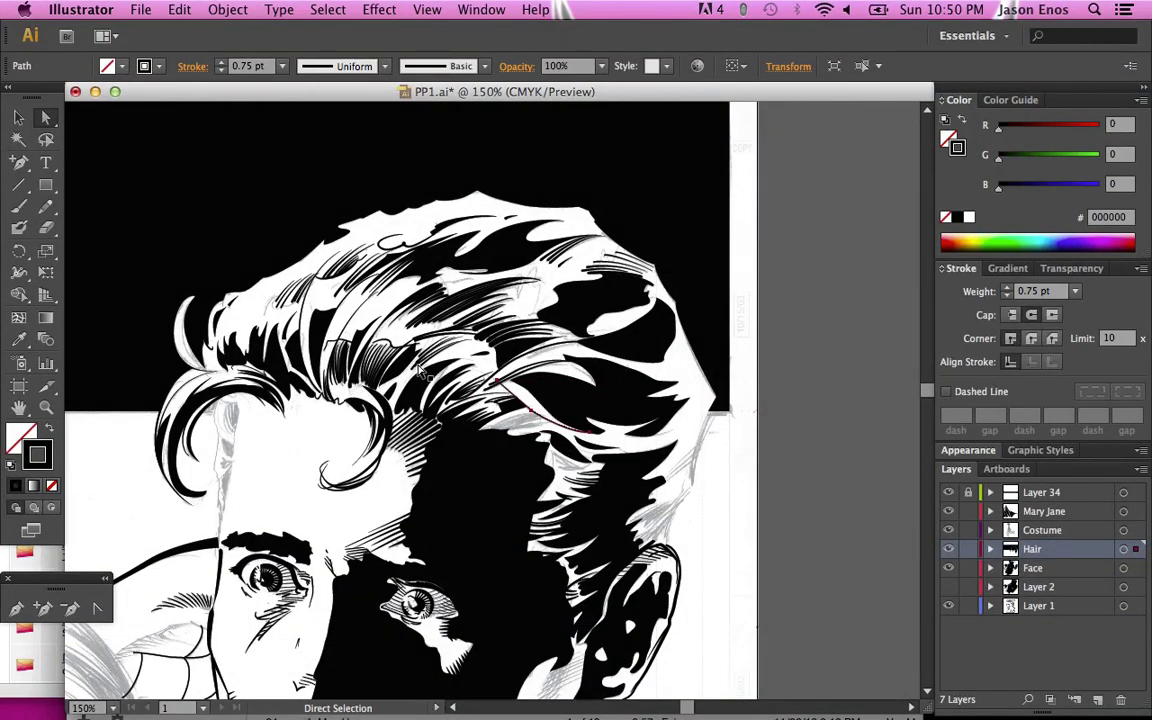
pyautogui.scroll(4, 550, 415)
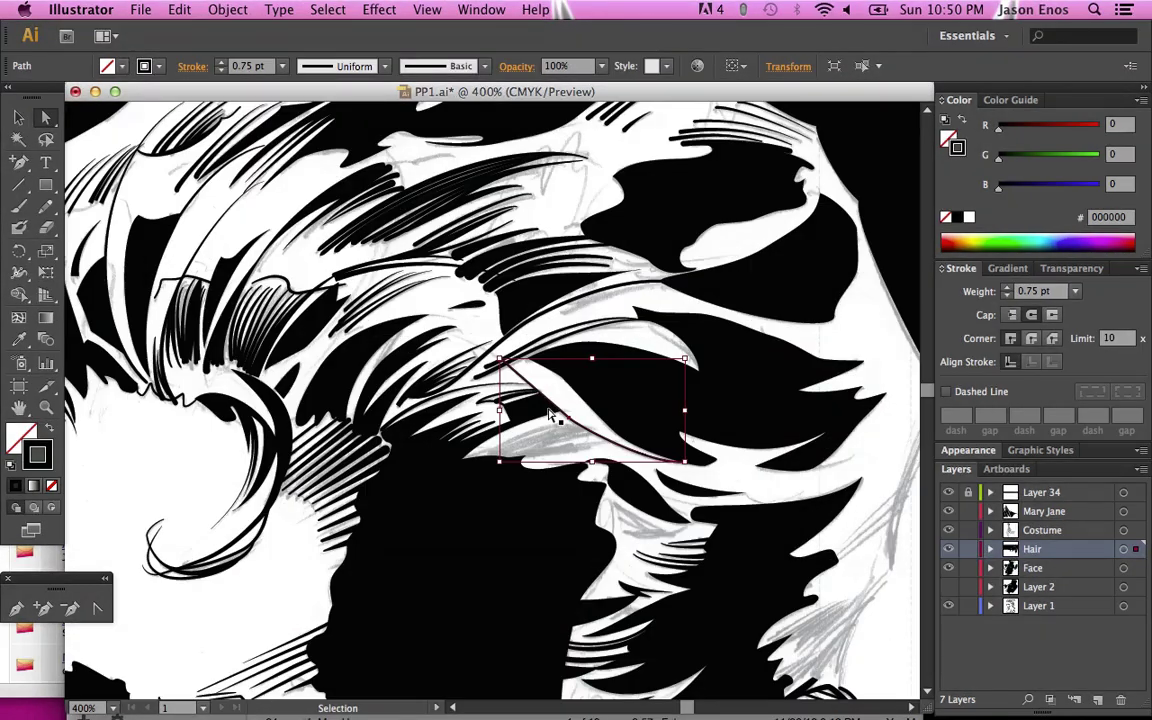
pyautogui.scroll(2, 550, 415)
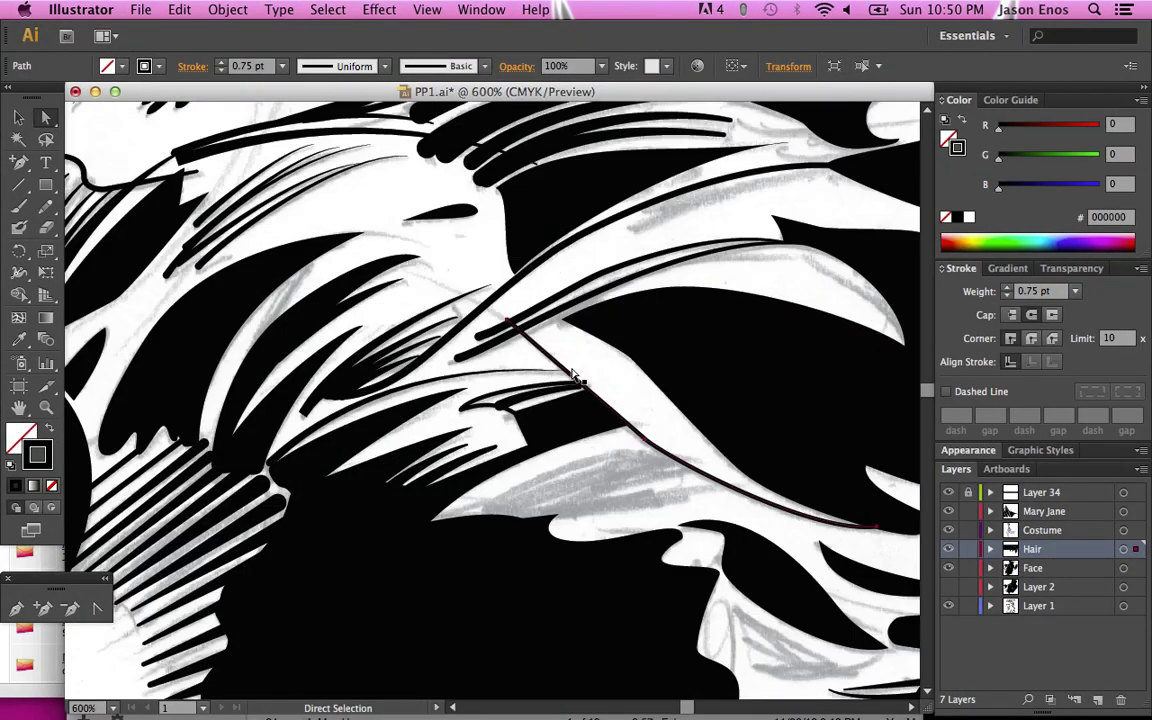
pyautogui.scroll(-3, 575, 378)
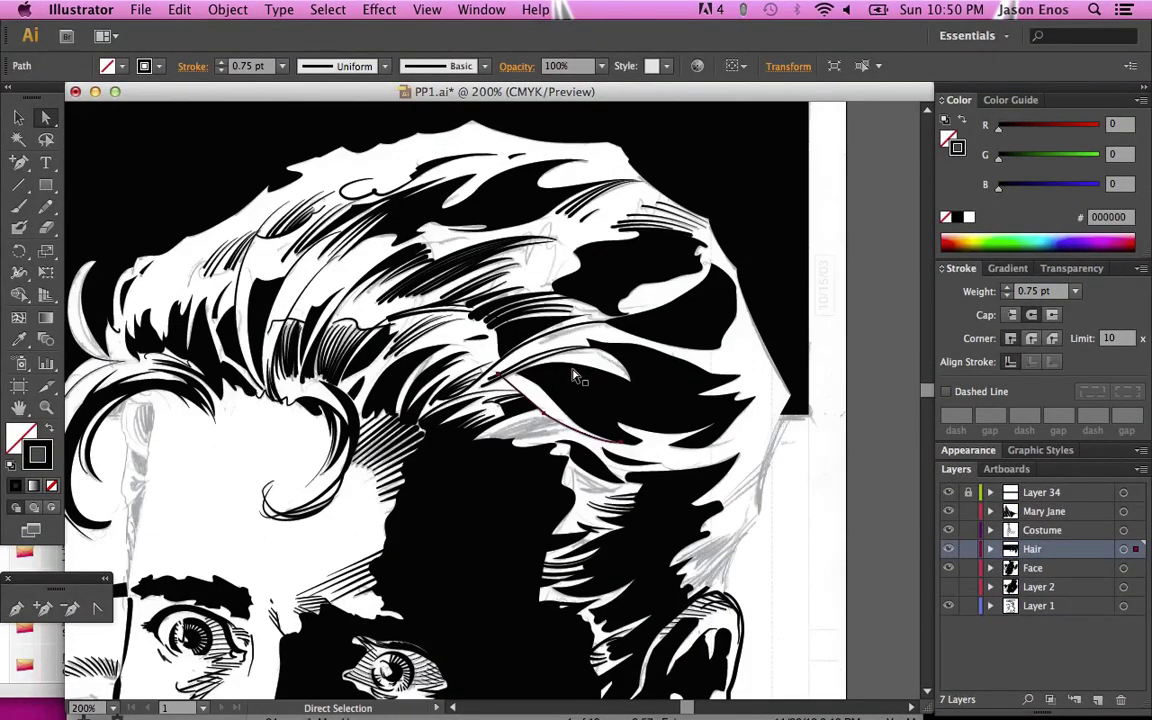
pyautogui.scroll(-5, 585, 400)
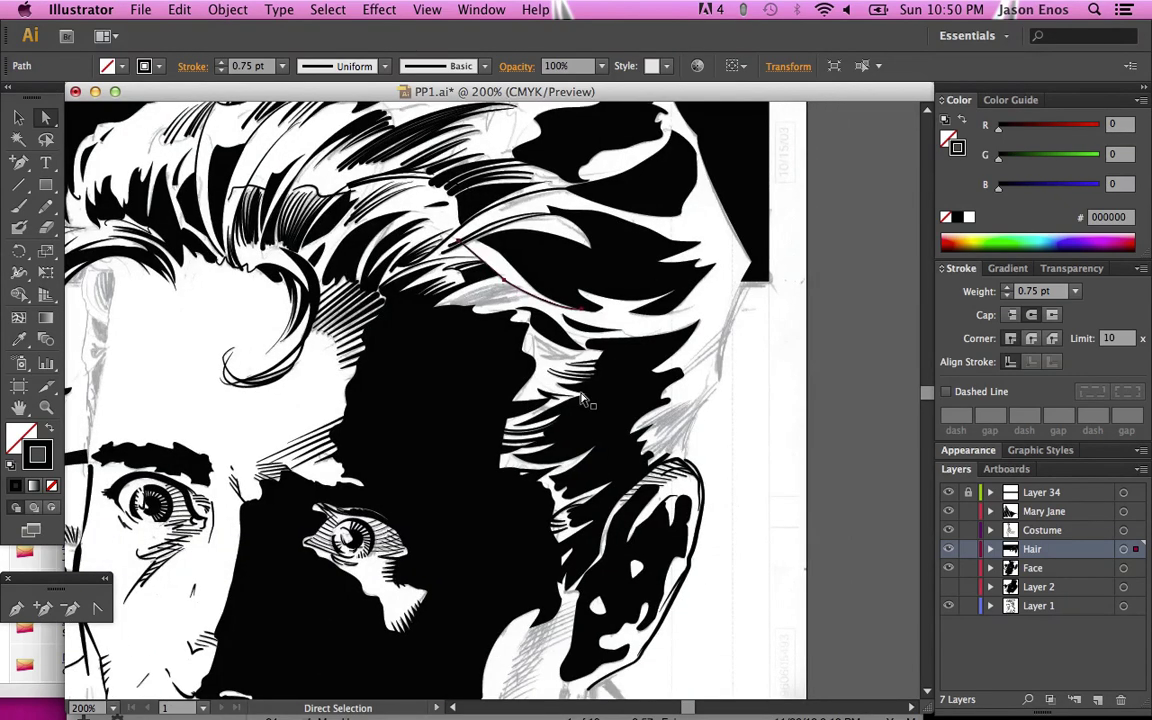
pyautogui.scroll(-8, 585, 400)
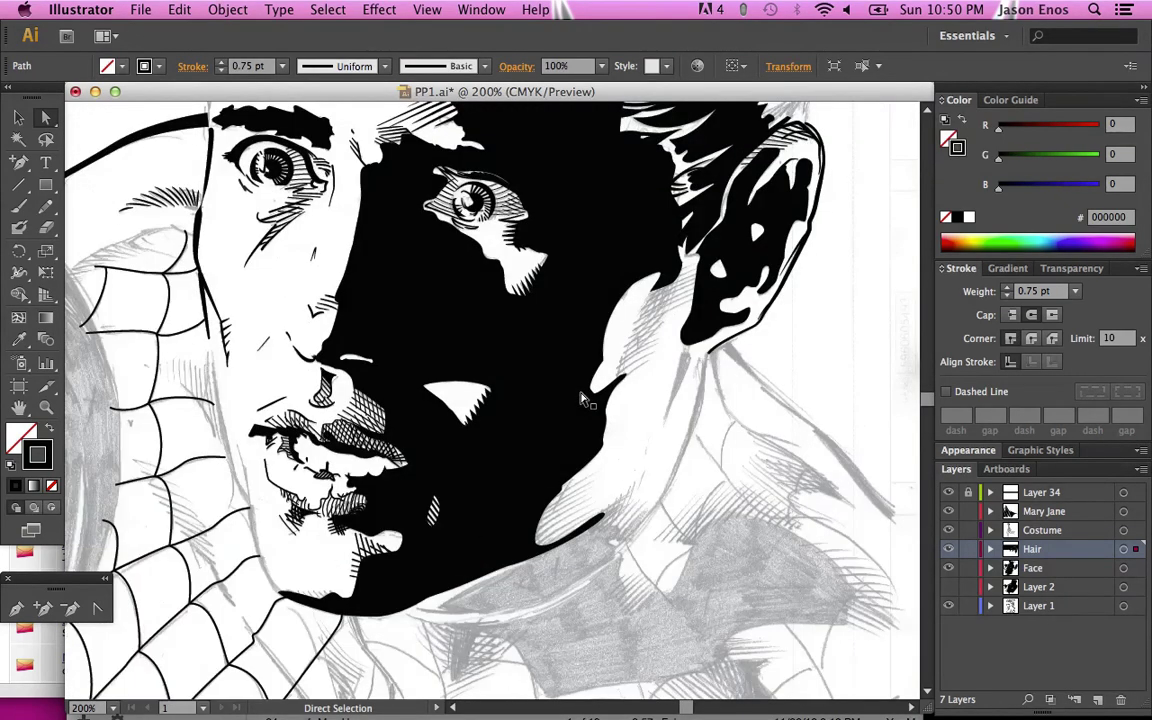
pyautogui.hscroll(-15, 585, 400)
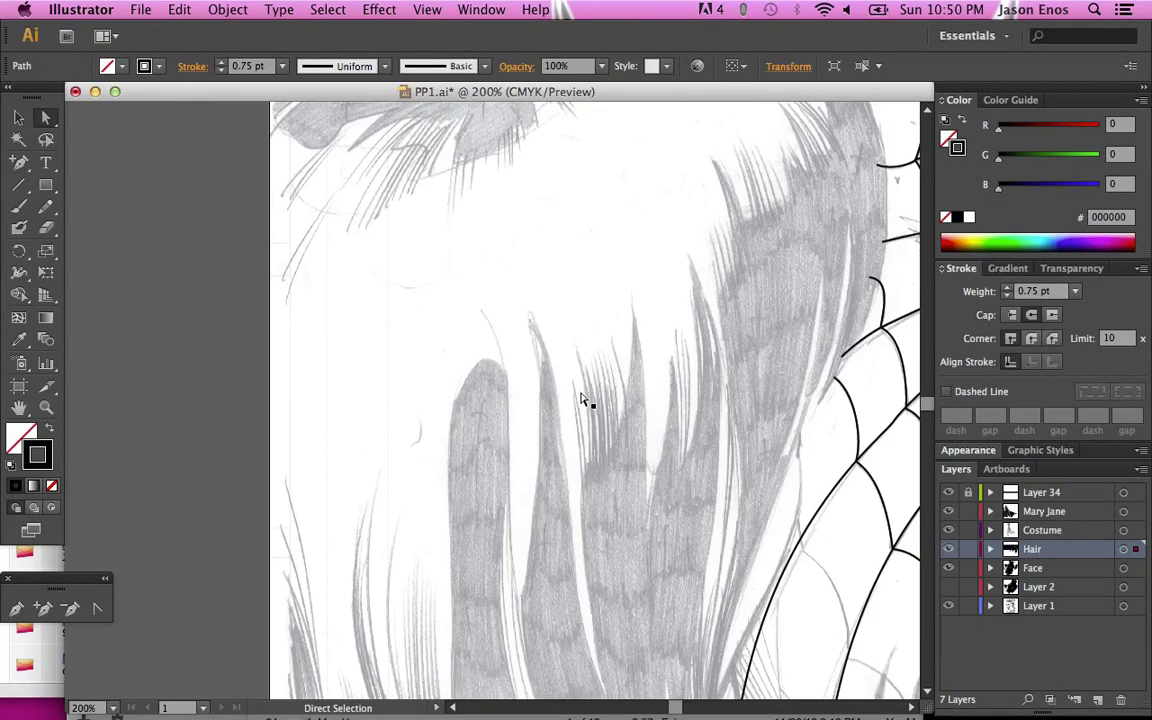
pyautogui.scroll(-10, 585, 400)
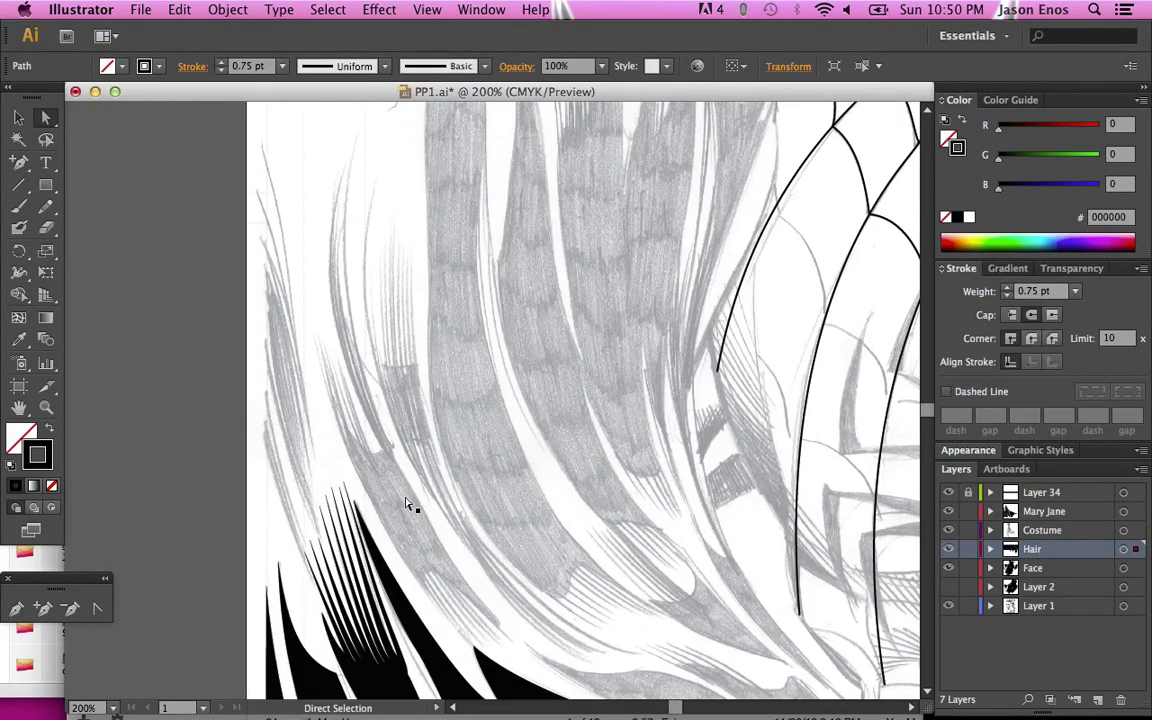
pyautogui.scroll(-3, 396, 488)
pyautogui.hscroll(2, 396, 488)
pyautogui.scroll(-2, 396, 488)
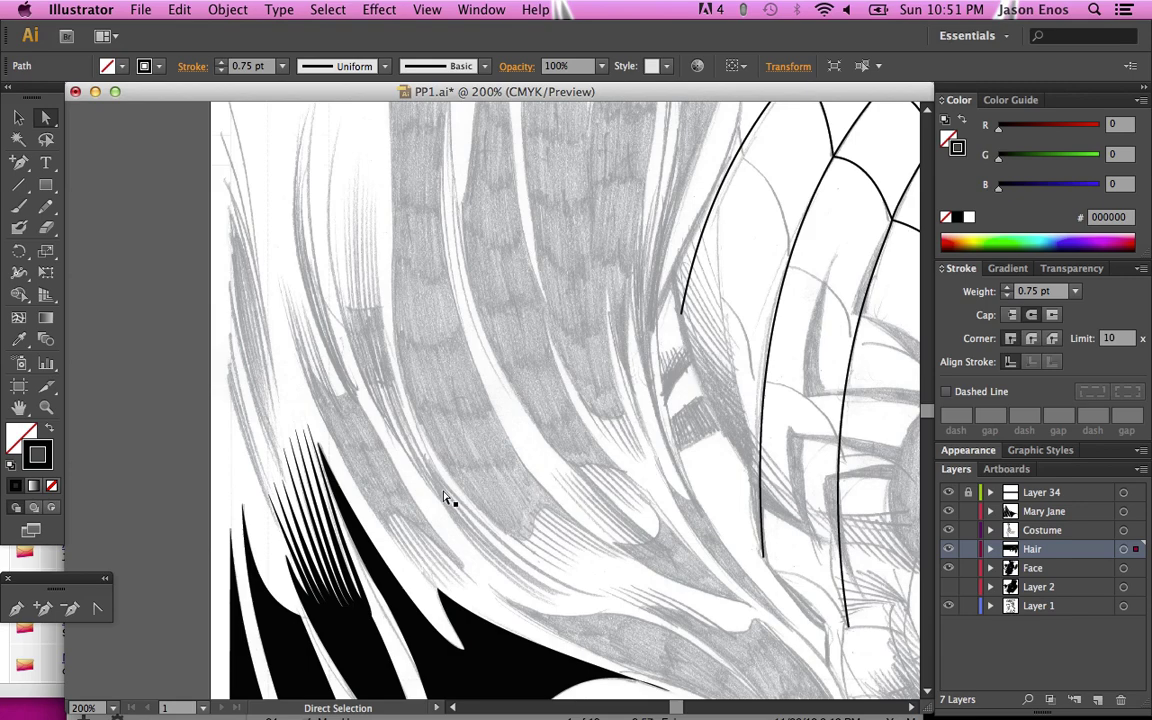
pyautogui.scroll(10, 447, 499)
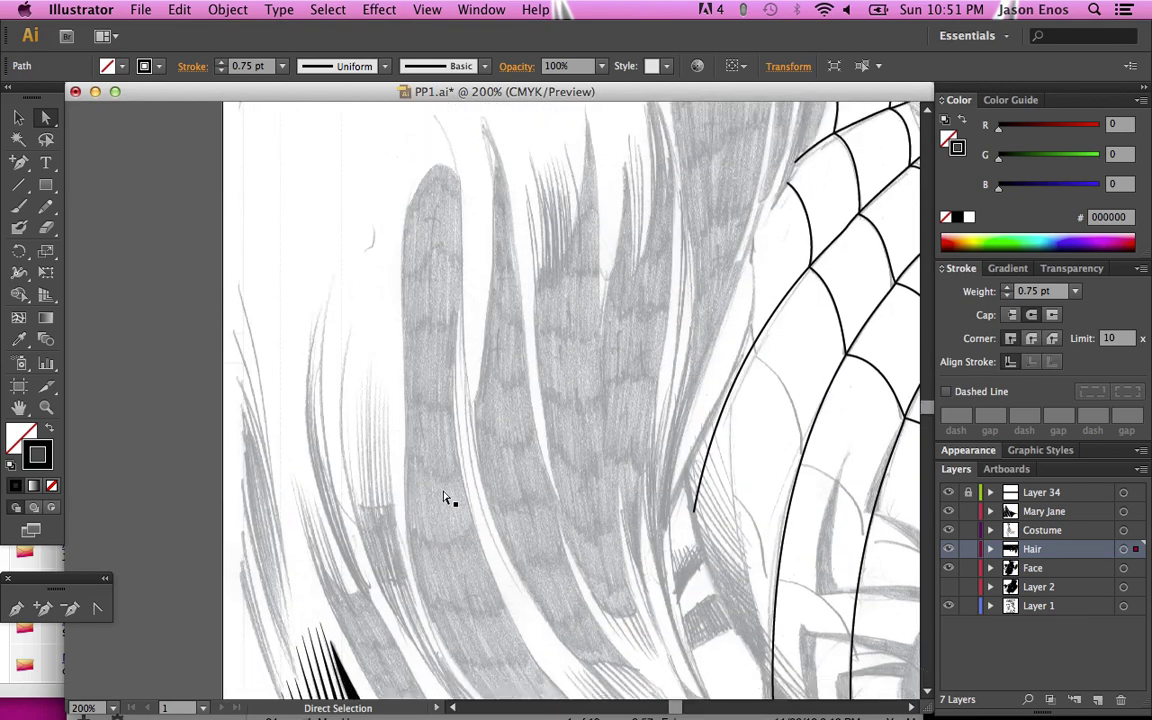
pyautogui.scroll(-3, 447, 499)
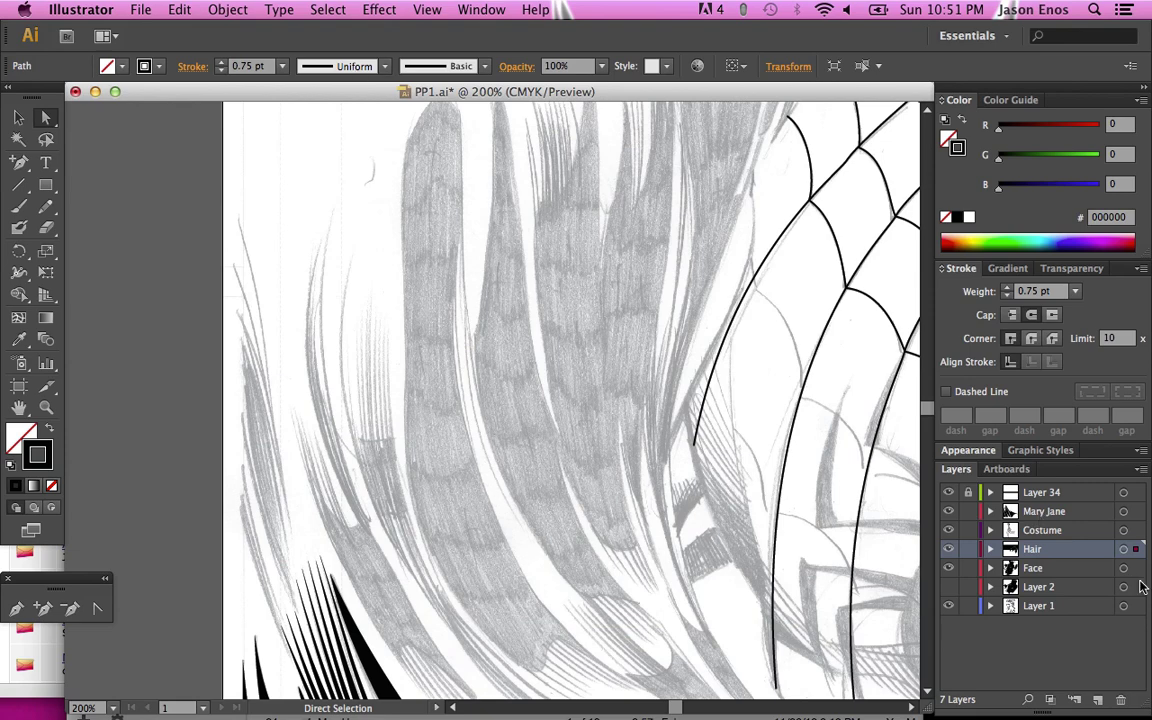
# Step: Make the Mary Jane layer active, select the pencil sketch, zoom in, and dismiss the Add Anchor warning
pyautogui.click(1079, 513)
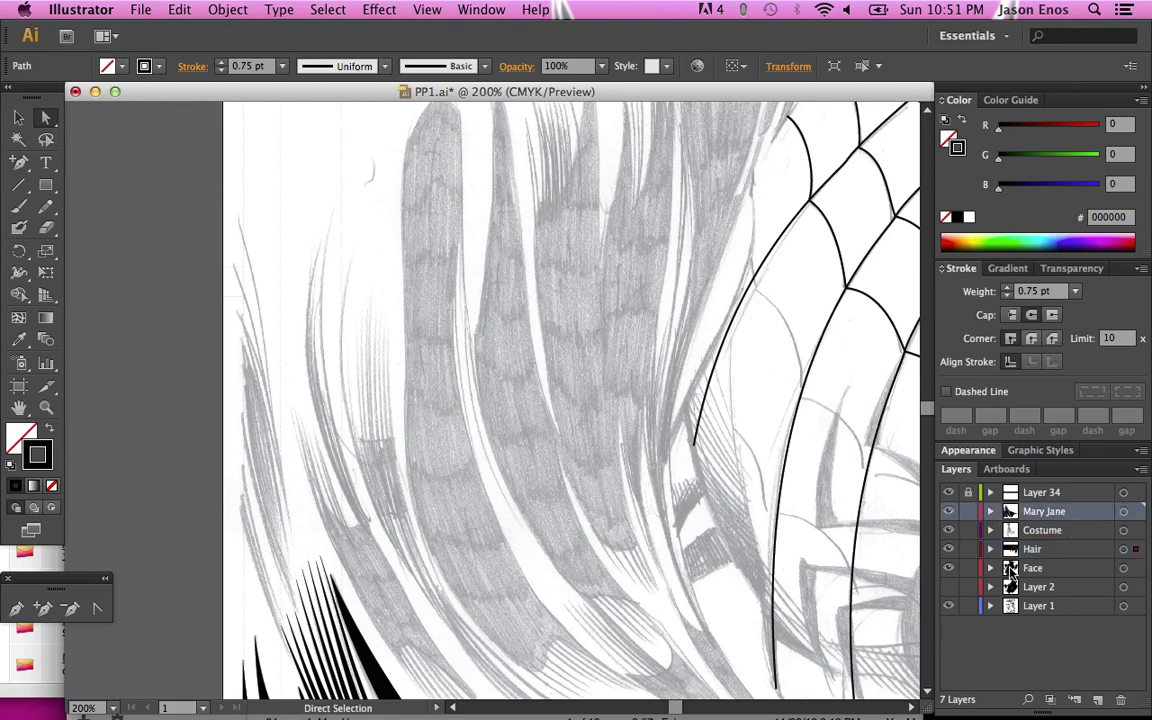
pyautogui.click(278, 316)
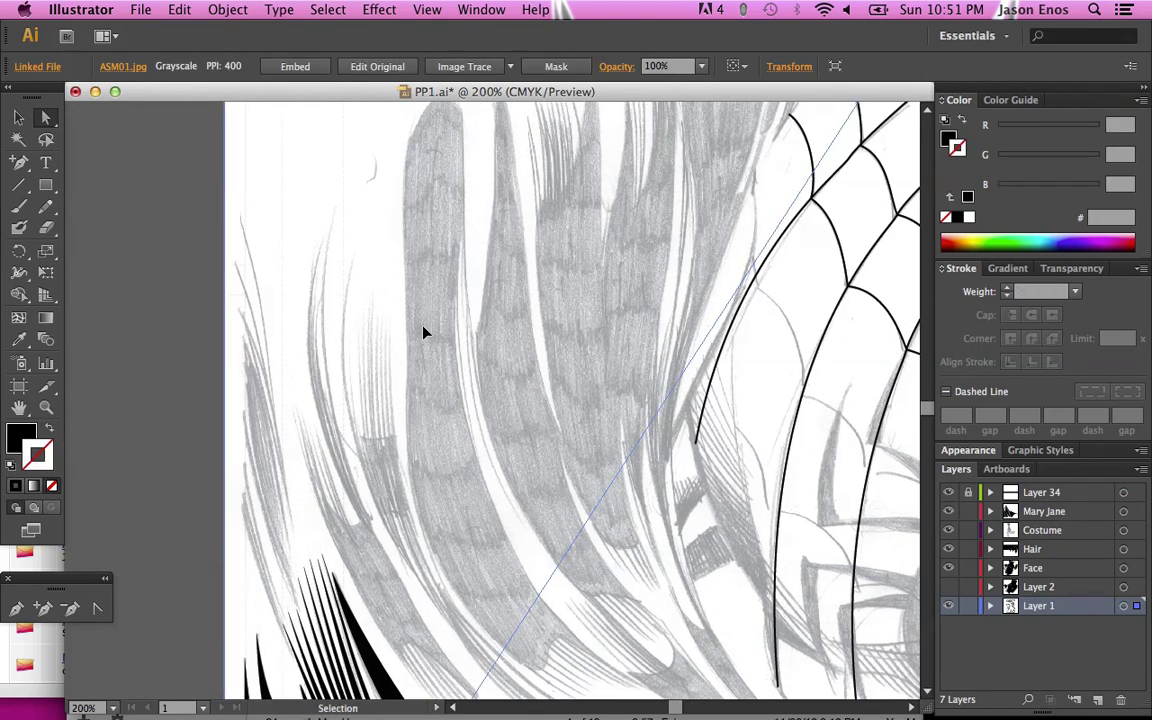
pyautogui.press('super+equal')
pyautogui.press('super+equal')
pyautogui.scroll(10, 423, 333)
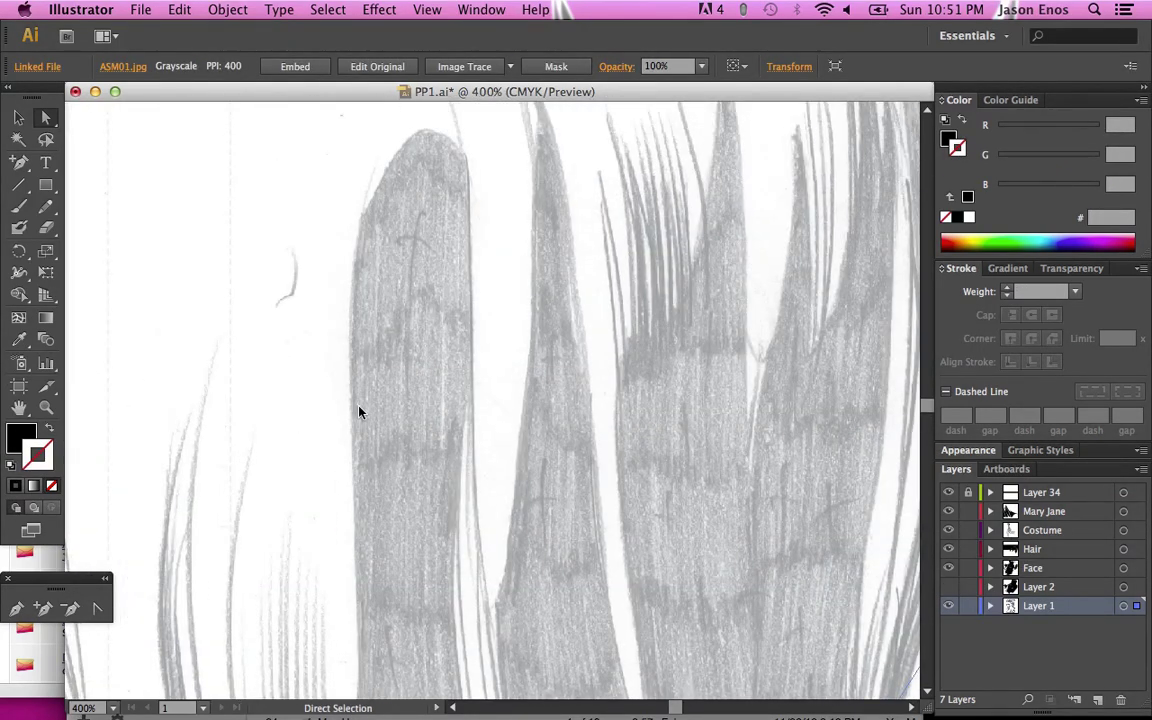
pyautogui.click(50, 607)
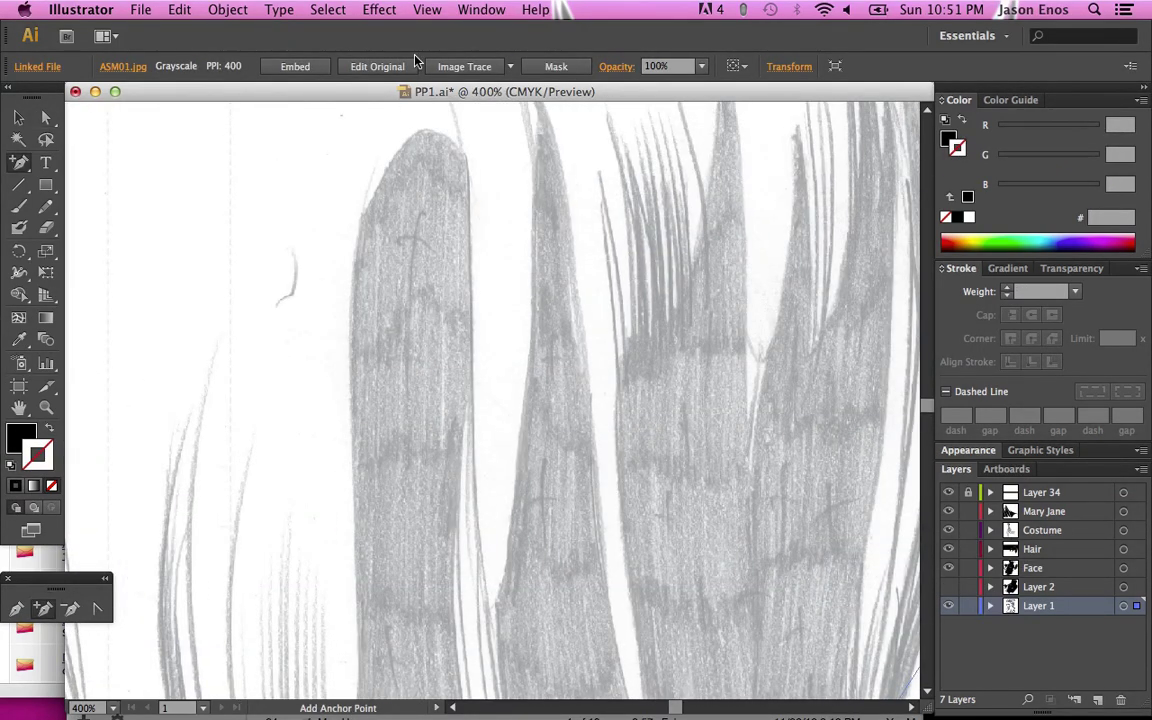
pyautogui.click(465, 160)
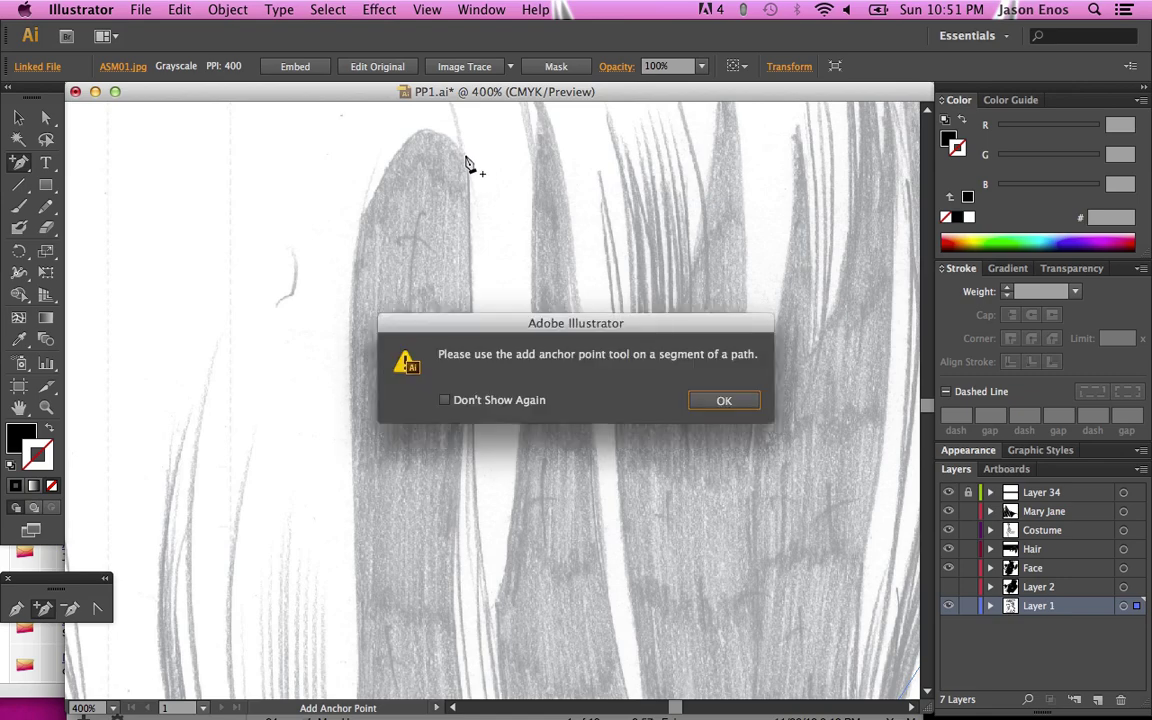
pyautogui.press('Return')
# Step: Resume the open path with the Pen and add curved anchors down the strand to its lower tip
pyautogui.press('p')
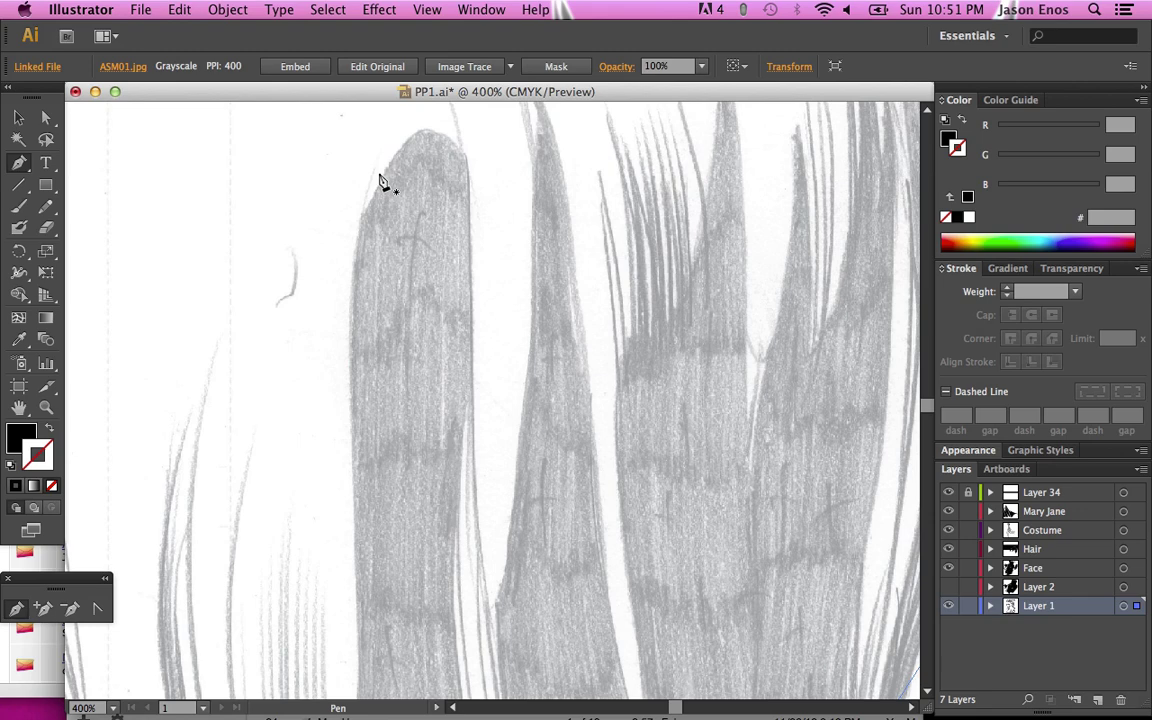
pyautogui.click(381, 190)
pyautogui.moveTo(464, 154); pyautogui.dragTo(525, 232)
pyautogui.scroll(-10, 525, 232)
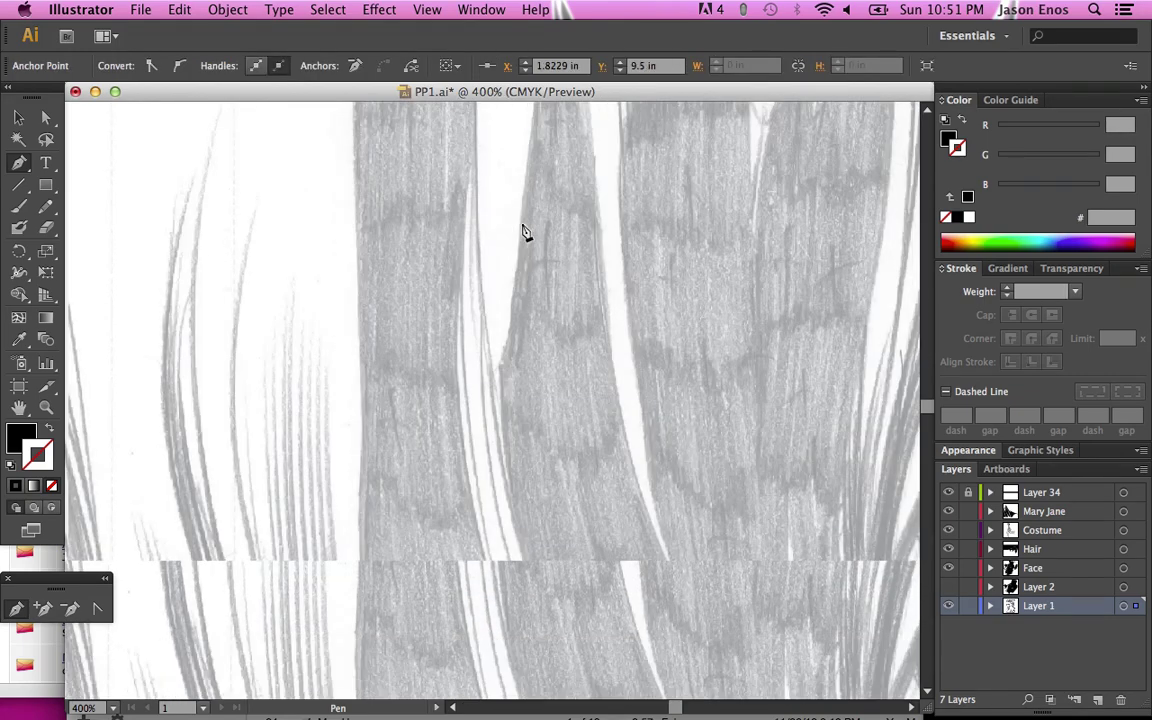
pyautogui.scroll(3, 454, 258)
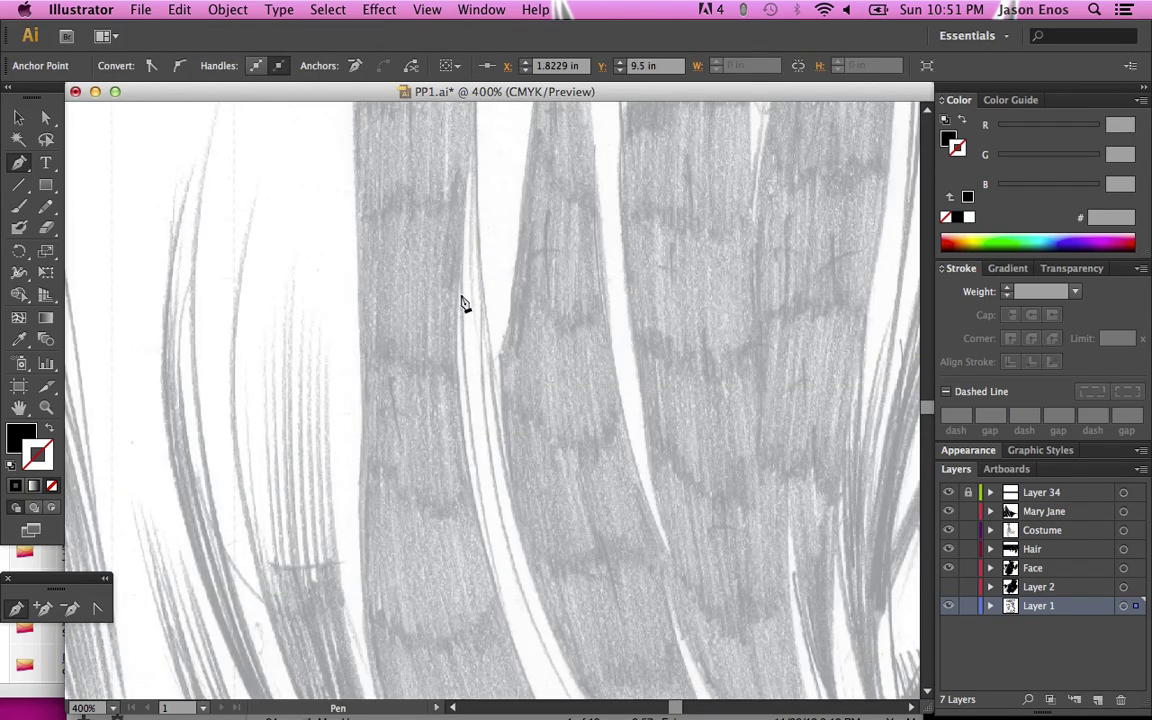
pyautogui.moveTo(473, 150); pyautogui.dragTo(474, 170)
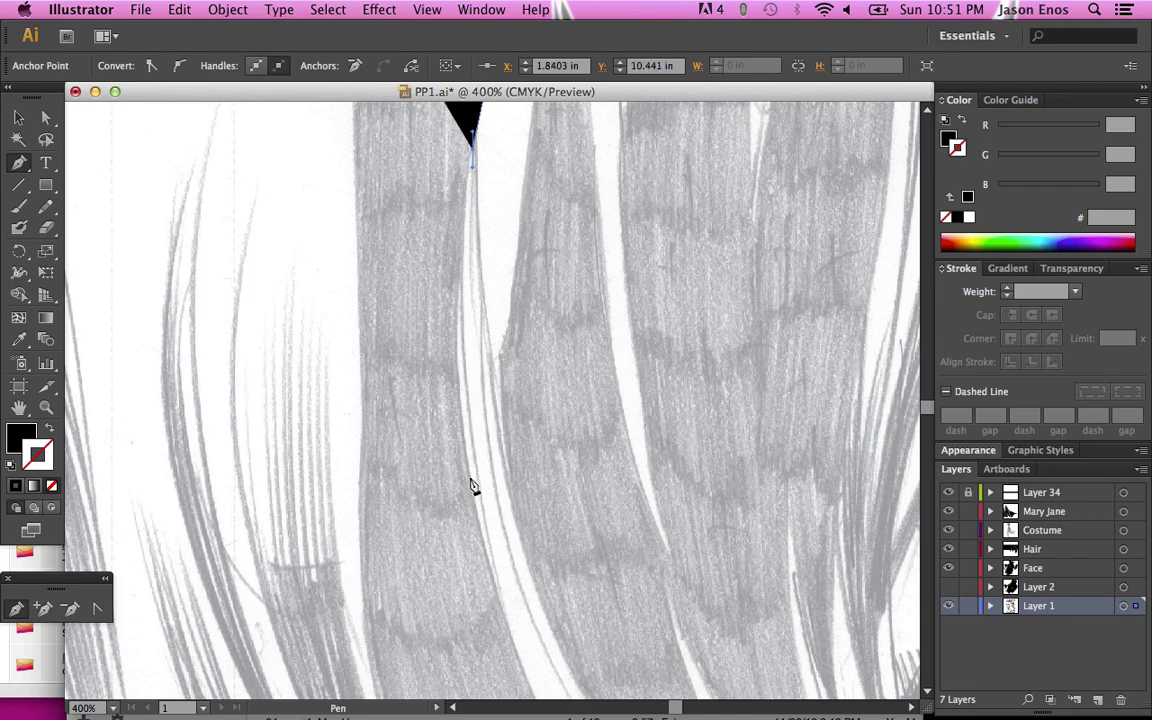
pyautogui.click(475, 512)
pyautogui.scroll(-5, 478, 514)
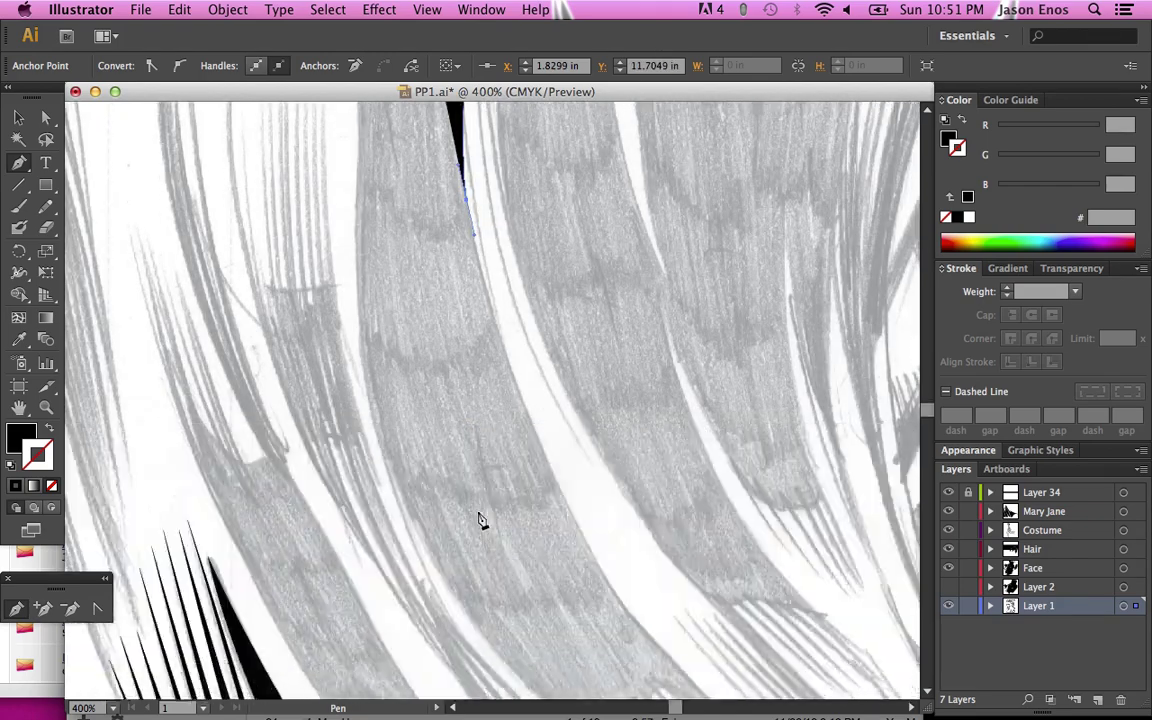
pyautogui.scroll(-3, 478, 514)
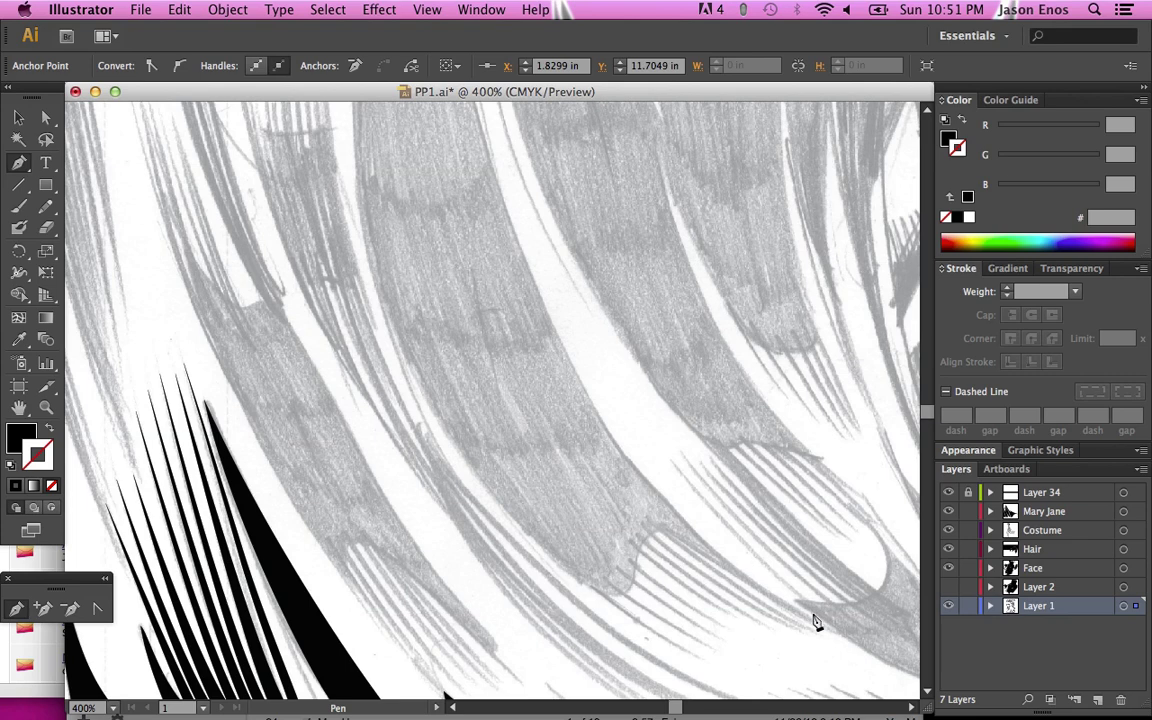
pyautogui.hscroll(1, 815, 620)
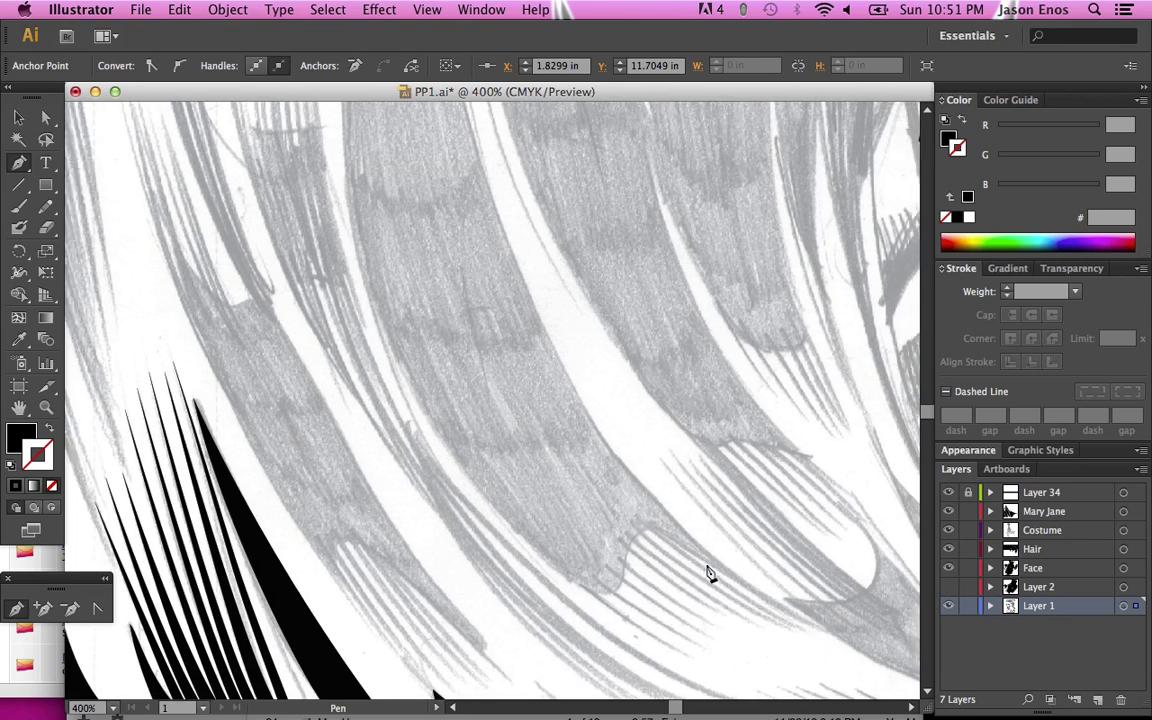
pyautogui.moveTo(831, 634); pyautogui.dragTo(850, 647)
pyautogui.moveTo(764, 626); pyautogui.dragTo(763, 619)
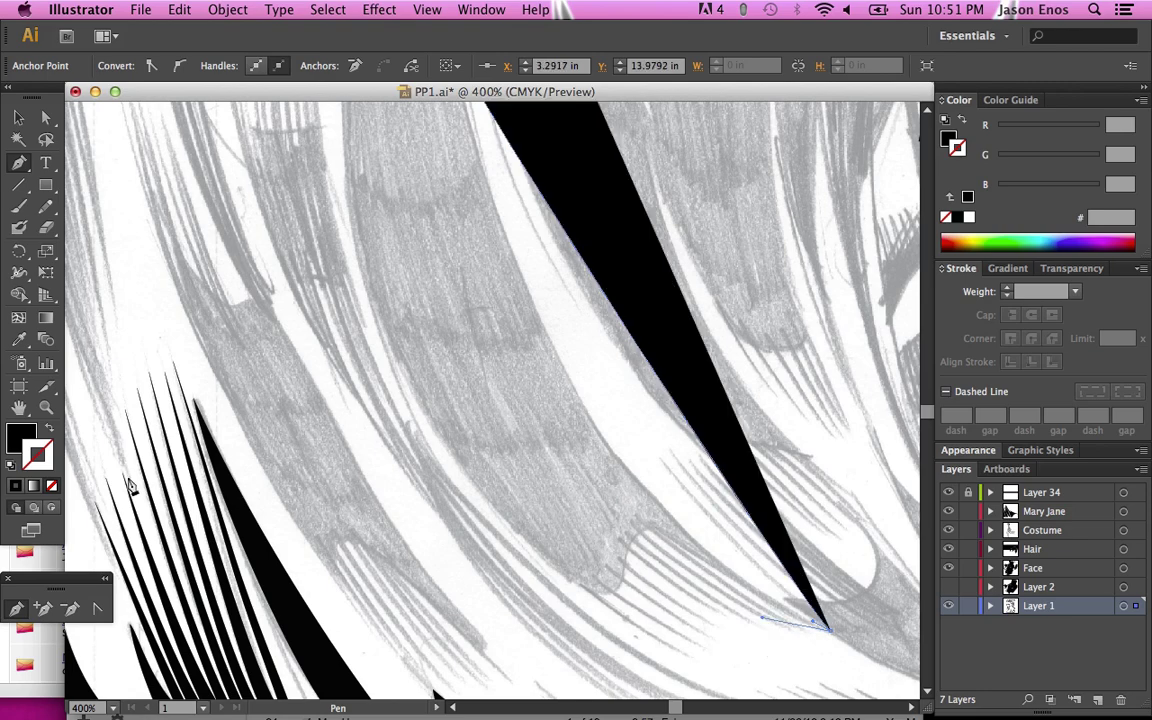
# Step: Set the path's fill to None and add curved anchors along the strand's bottom and left edge
pyautogui.click(51, 486)
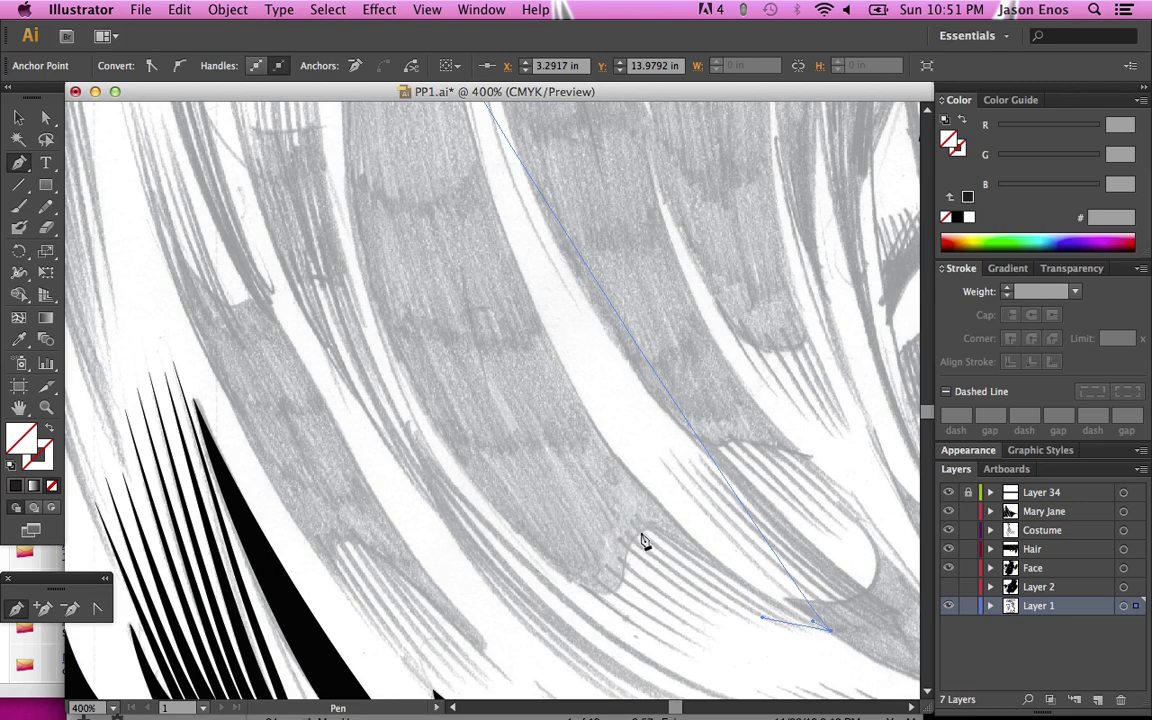
pyautogui.moveTo(643, 530); pyautogui.dragTo(592, 622)
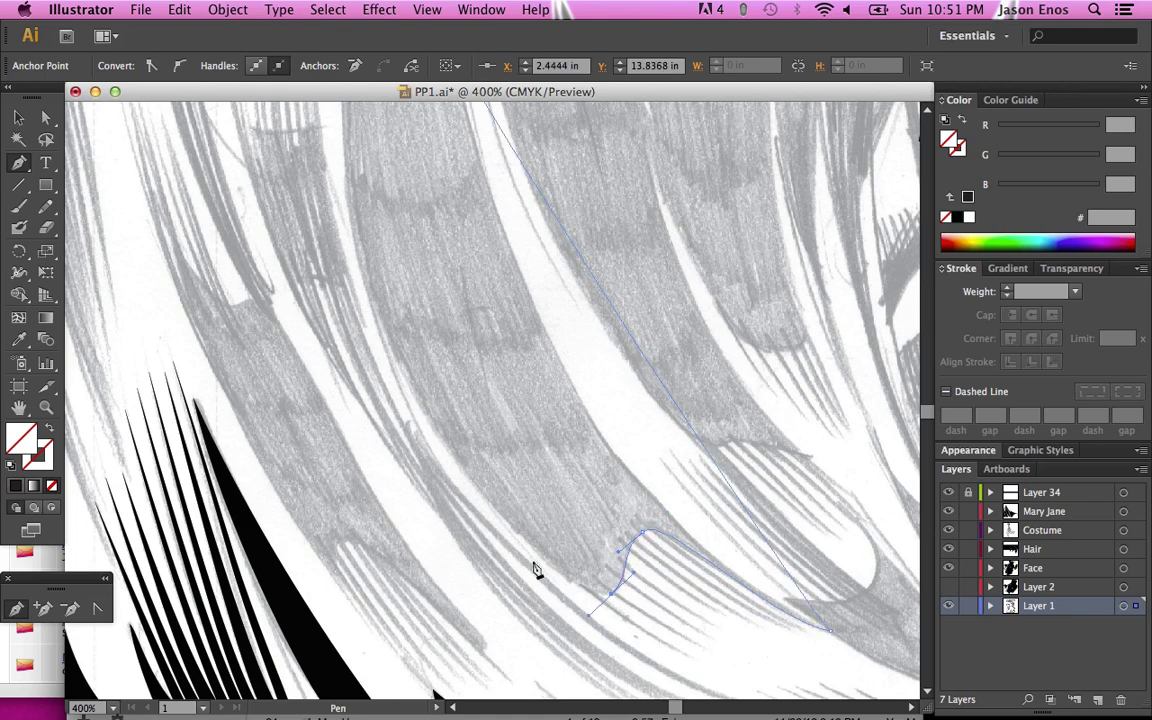
pyautogui.click(394, 356)
pyautogui.moveTo(365, 296); pyautogui.dragTo(362, 257)
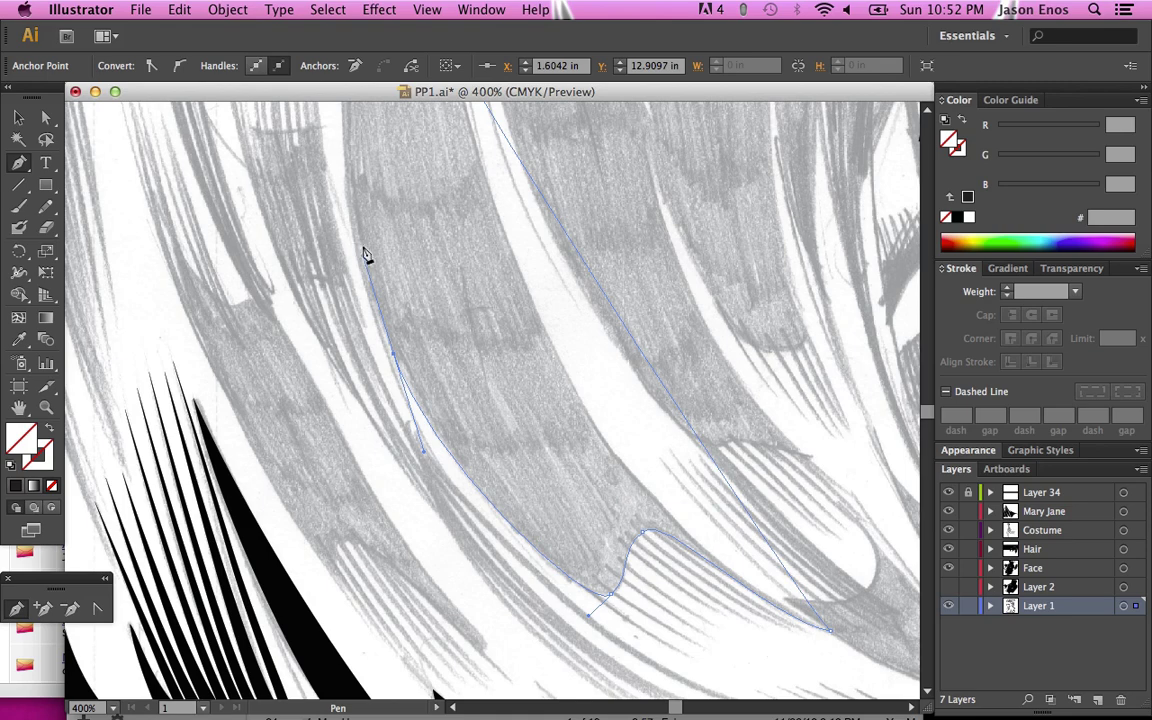
pyautogui.scroll(1, 386, 299)
pyautogui.scroll(10, 386, 299)
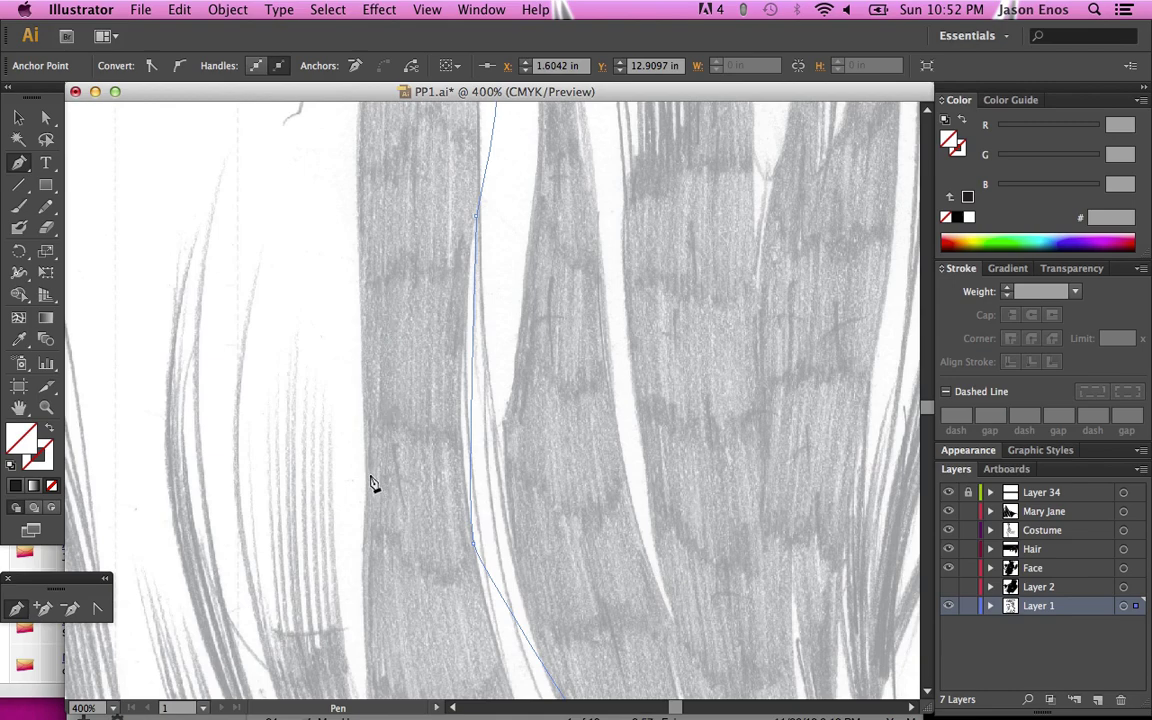
pyautogui.click(366, 477)
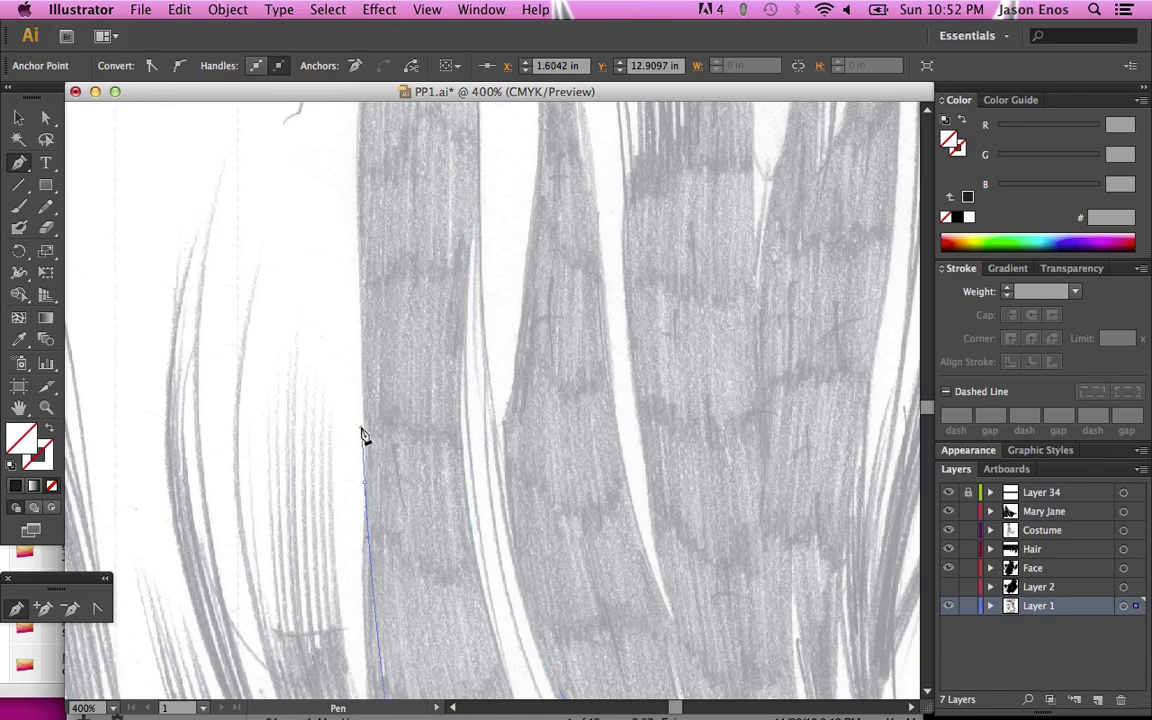
pyautogui.scroll(10, 362, 435)
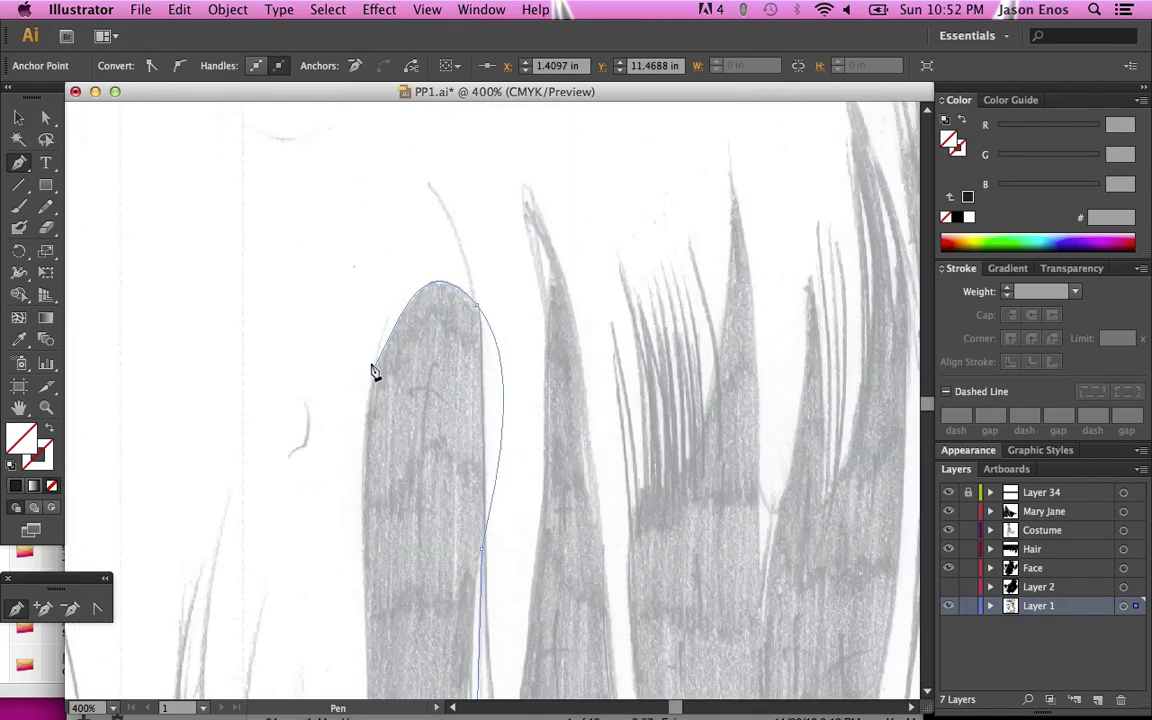
pyautogui.moveTo(376, 376)
pyautogui.mouseDown()
pyautogui.moveTo(370, 340)
pyautogui.moveTo(380, 342)
pyautogui.mouseUp()
# Step: With the Direct Selection tool, drag a segment and an anchor so the left edge hugs the pencil strand
pyautogui.scroll(-10, 400, 370)
pyautogui.press('a')
pyautogui.scroll(-3, 475, 442)
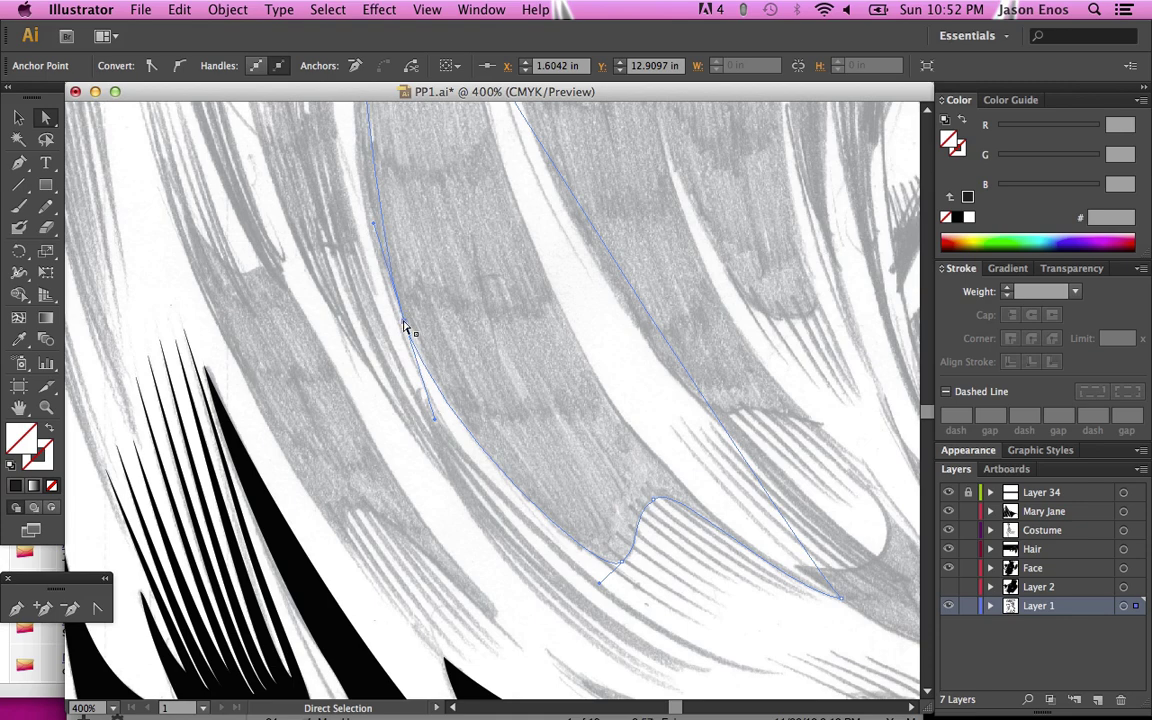
pyautogui.scroll(4, 405, 327)
pyautogui.hscroll(-2, 405, 327)
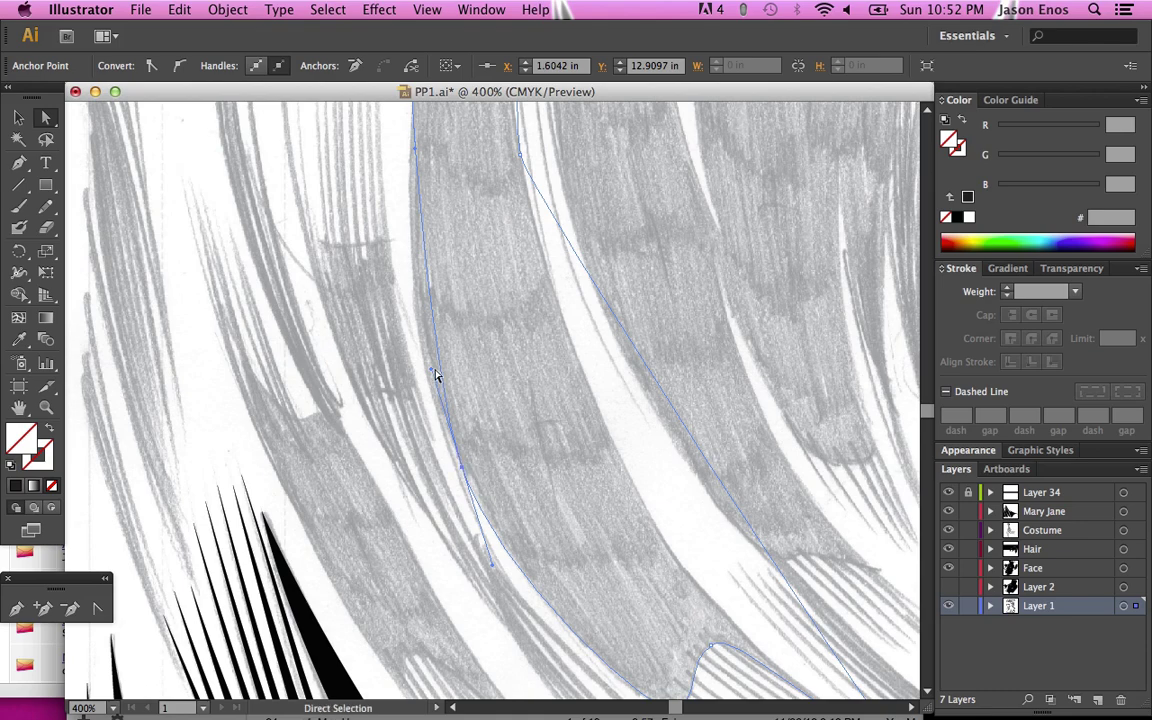
pyautogui.moveTo(430, 374); pyautogui.dragTo(470, 380)
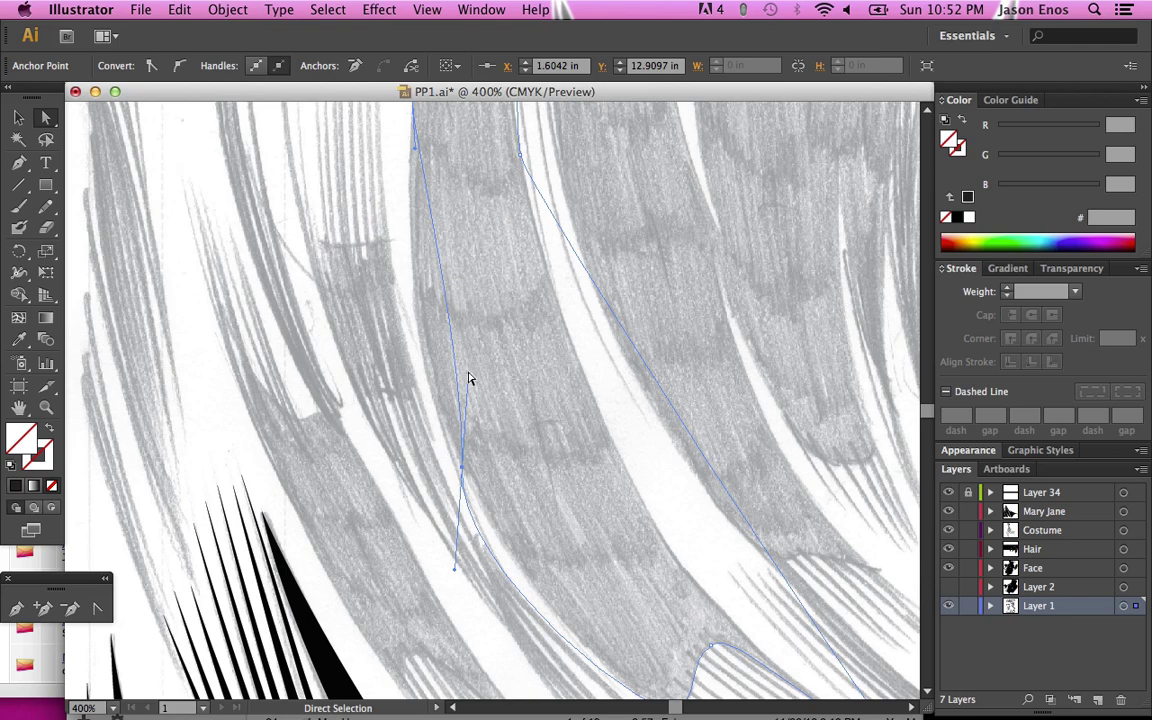
pyautogui.moveTo(470, 378); pyautogui.dragTo(423, 378)
pyautogui.click(463, 470)
pyautogui.moveTo(466, 476); pyautogui.dragTo(449, 449)
pyautogui.scroll(-5, 519, 560)
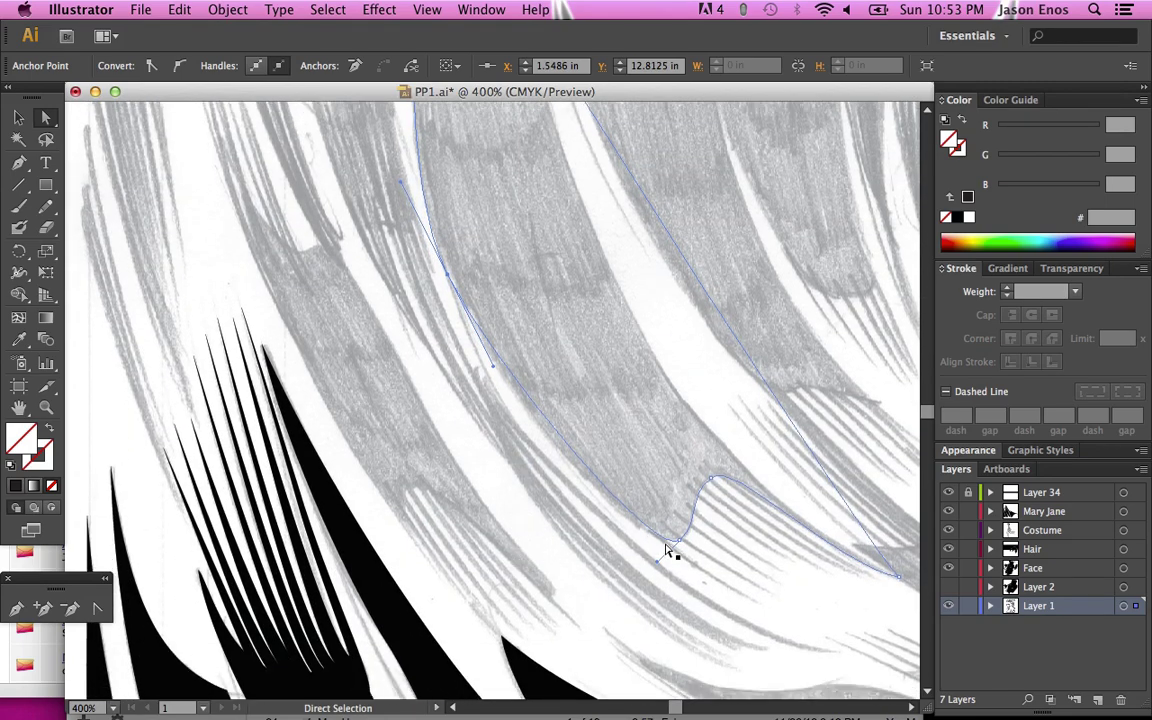
pyautogui.click(678, 549)
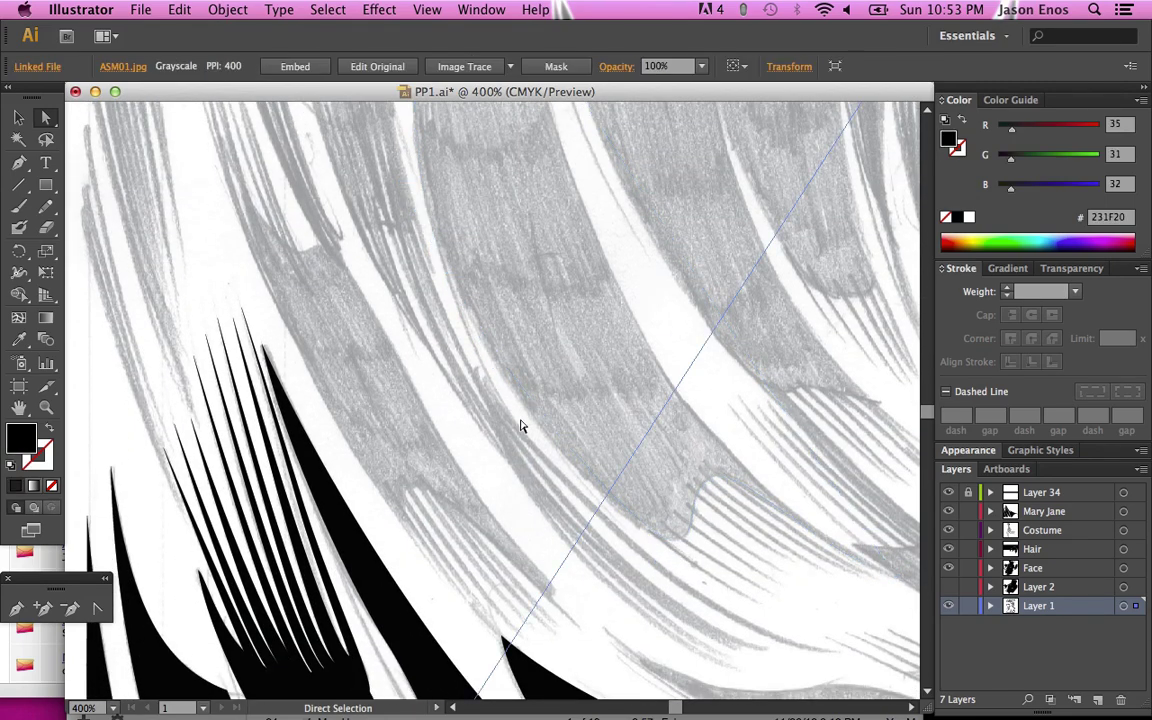
pyautogui.click(968, 606)
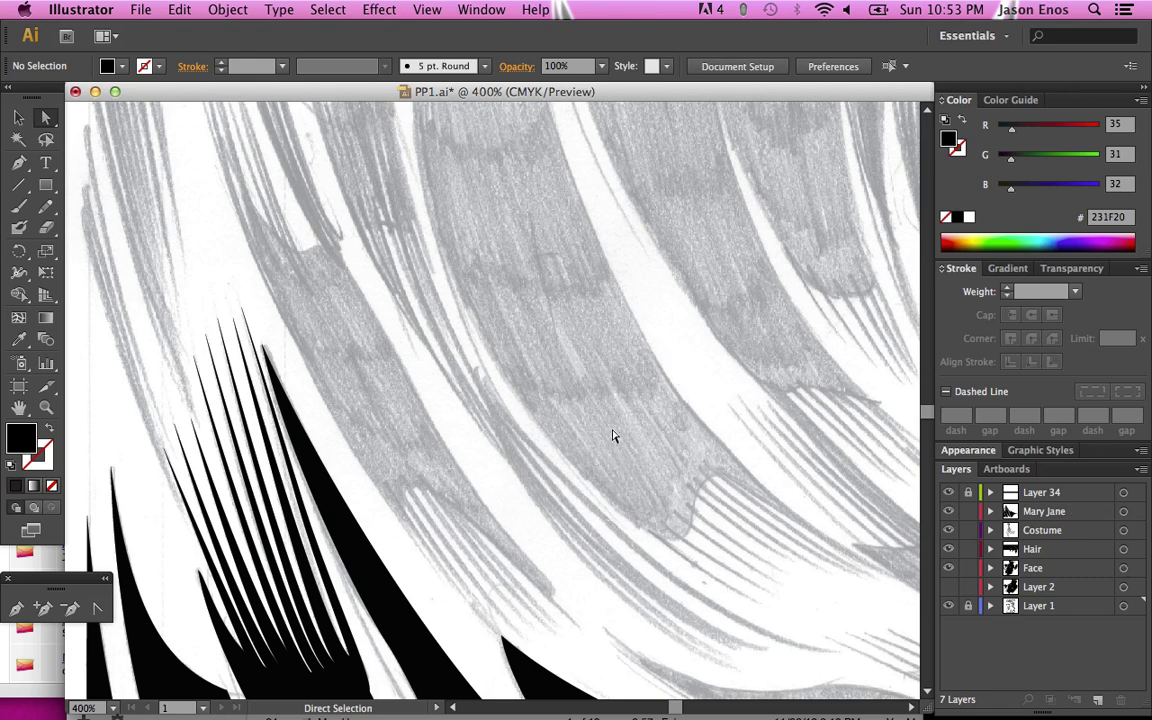
pyautogui.moveTo(590, 243); pyautogui.dragTo(421, 381)
pyautogui.click(18, 116)
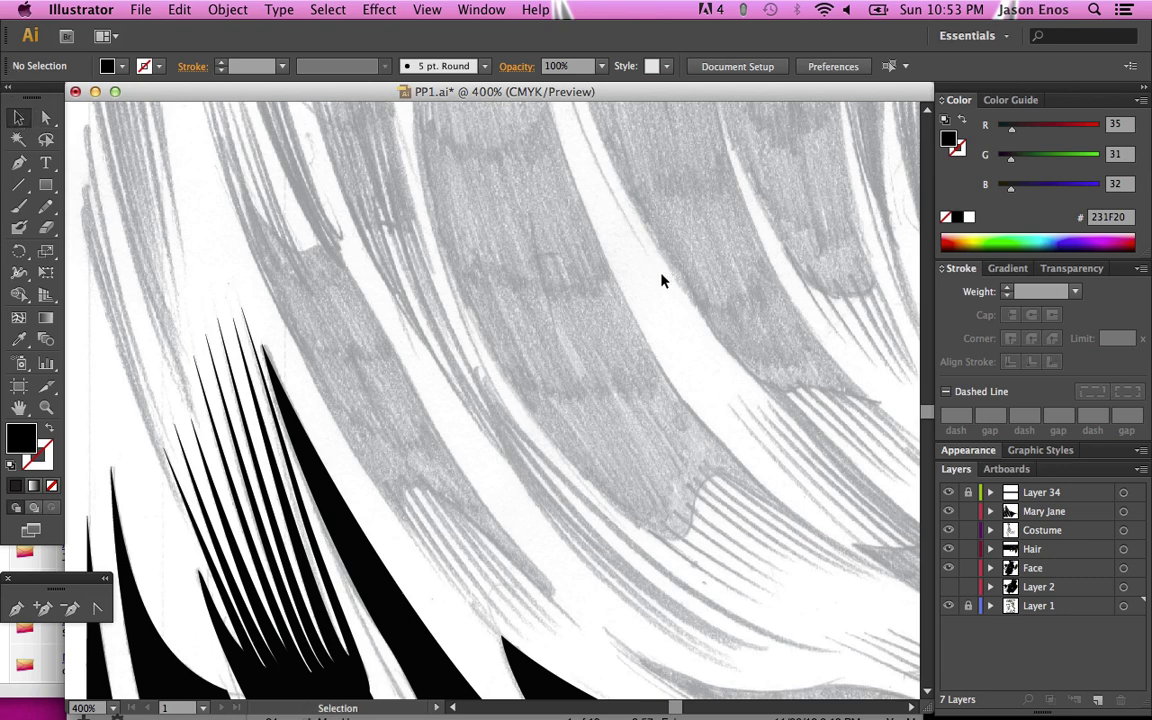
pyautogui.moveTo(661, 281); pyautogui.dragTo(463, 430)
pyautogui.hscroll(10, 730, 550)
pyautogui.scroll(5, 730, 550)
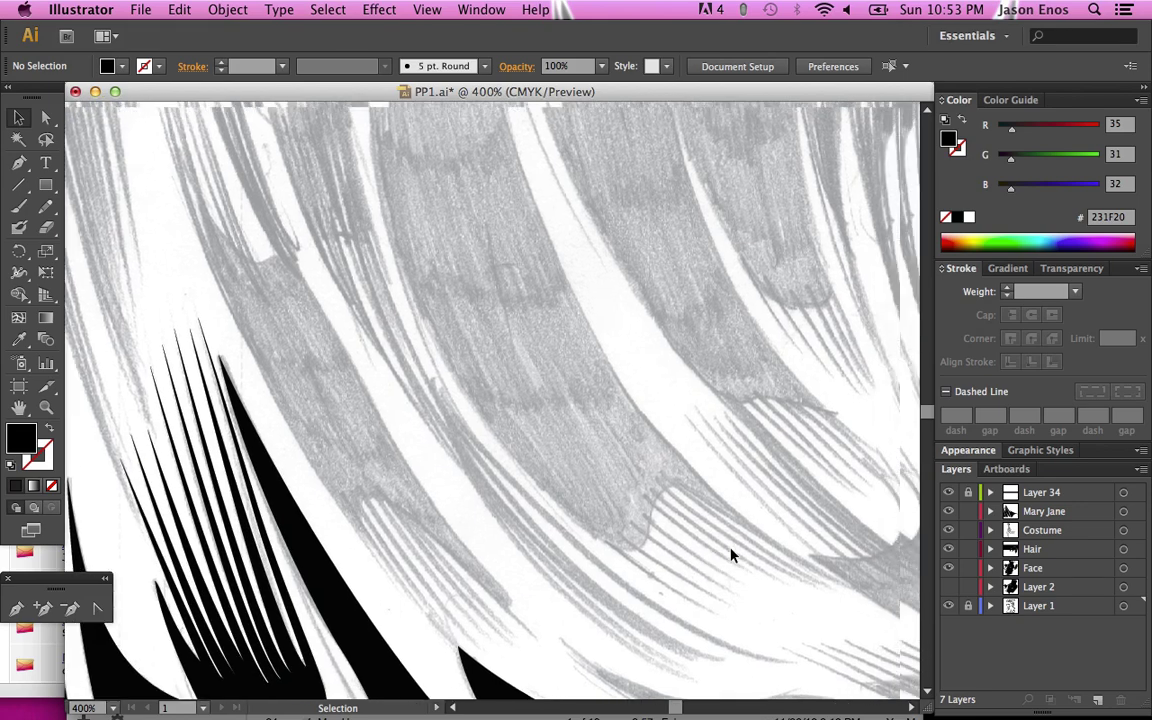
pyautogui.scroll(5, 730, 555)
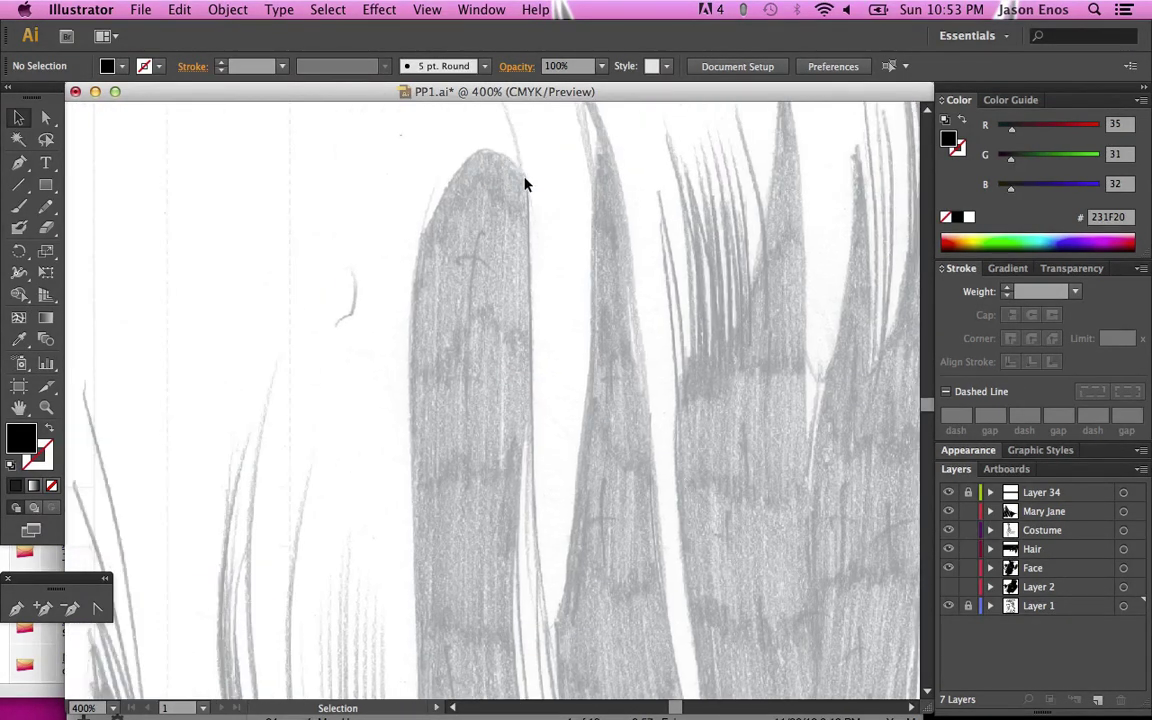
pyautogui.moveTo(544, 133); pyautogui.dragTo(355, 309)
pyautogui.press('super+alt+2')
# Step: Drag the traced strand <Path> from Layer 1 onto the Mary Jane layer, then lock Layer 1
pyautogui.press('super+a')
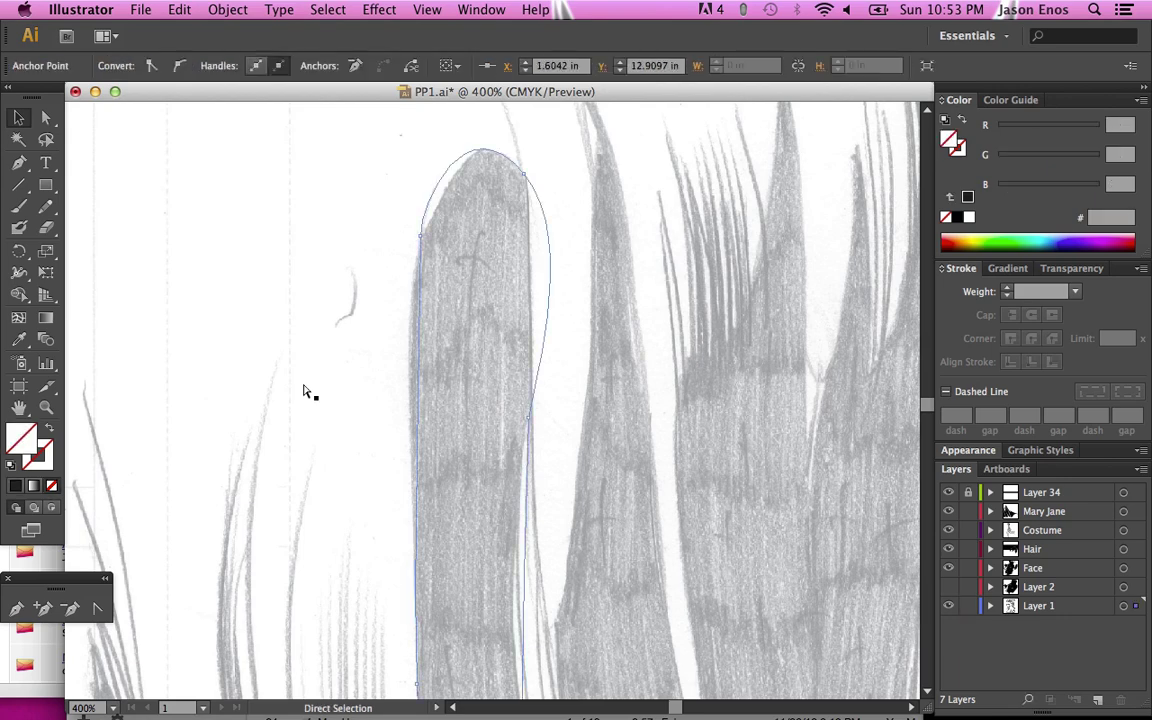
pyautogui.press('v')
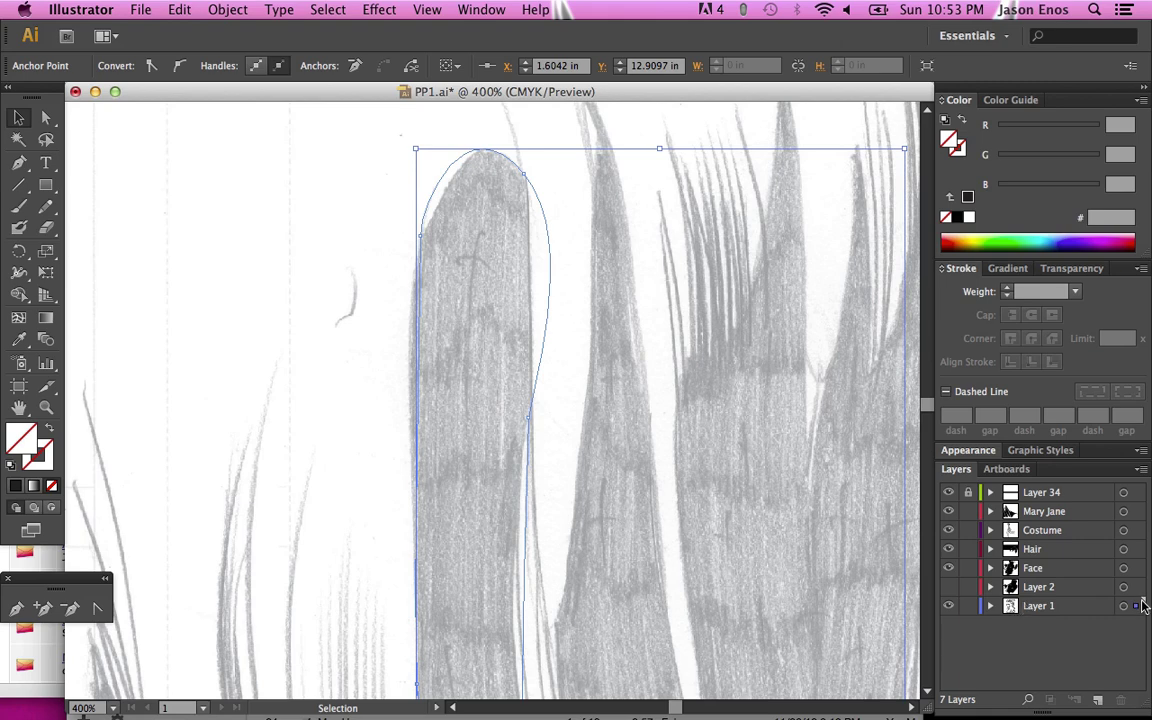
pyautogui.click(991, 606)
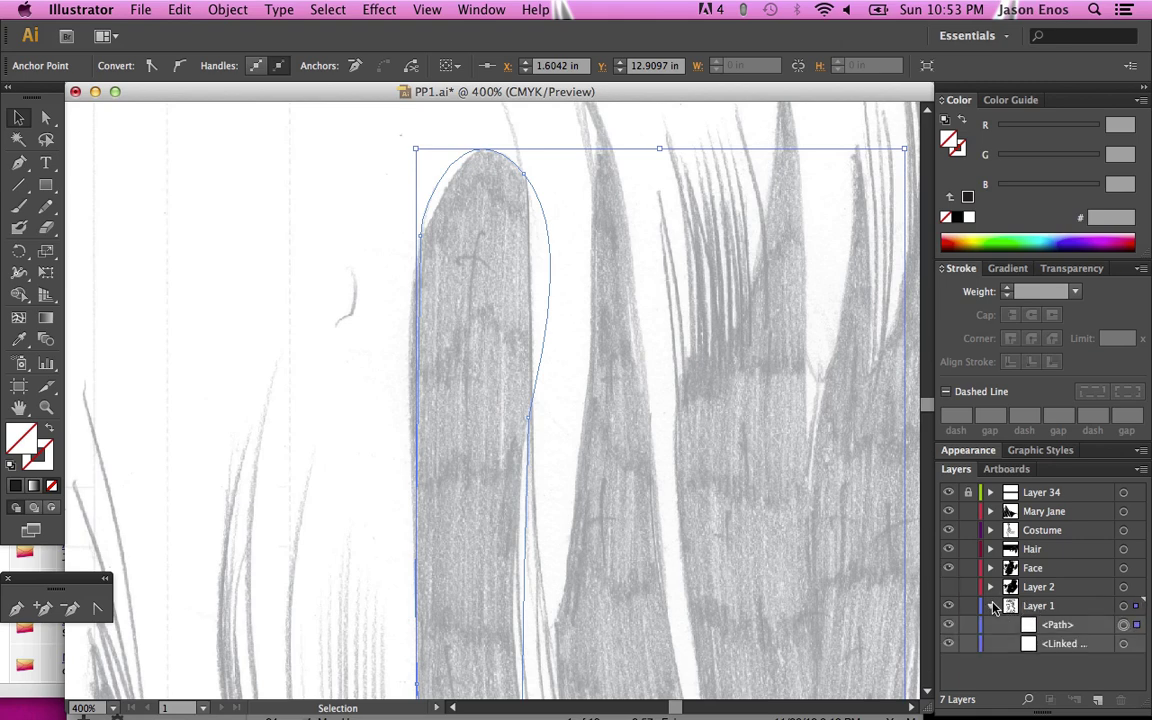
pyautogui.moveTo(1077, 627); pyautogui.dragTo(1036, 515)
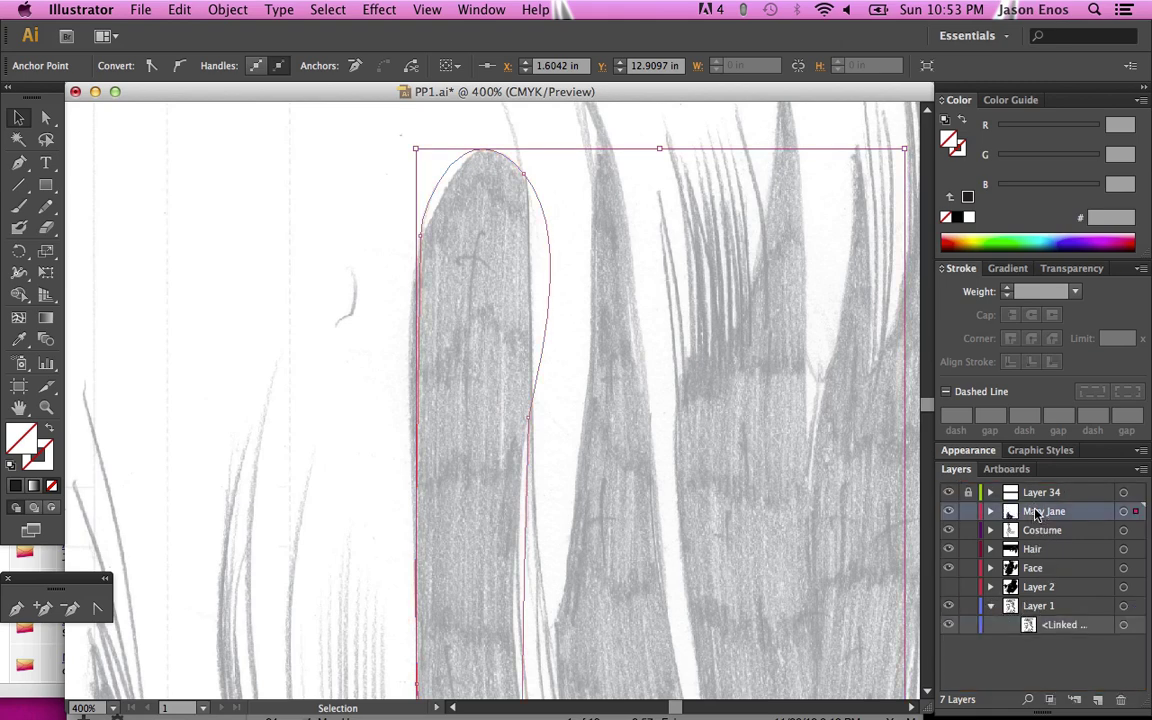
pyautogui.click(970, 607)
pyautogui.click(968, 606)
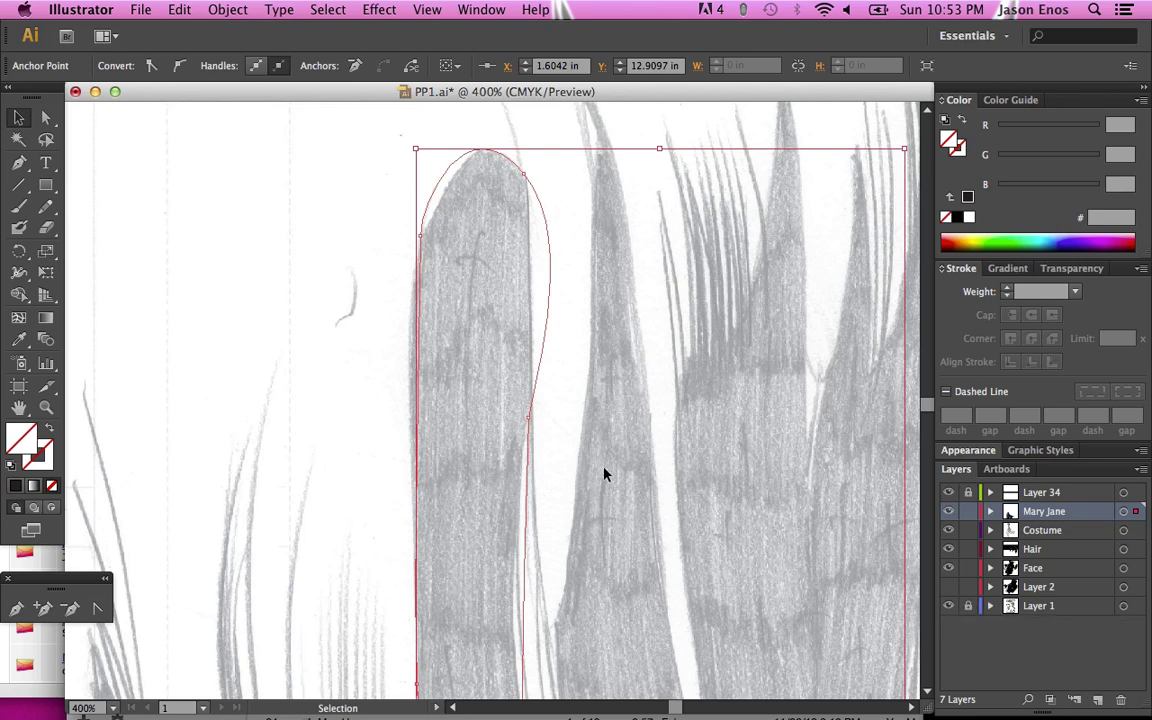
# Step: Pull the strand's left point down, add an anchor at its top, and raise that top point
pyautogui.click(45, 117)
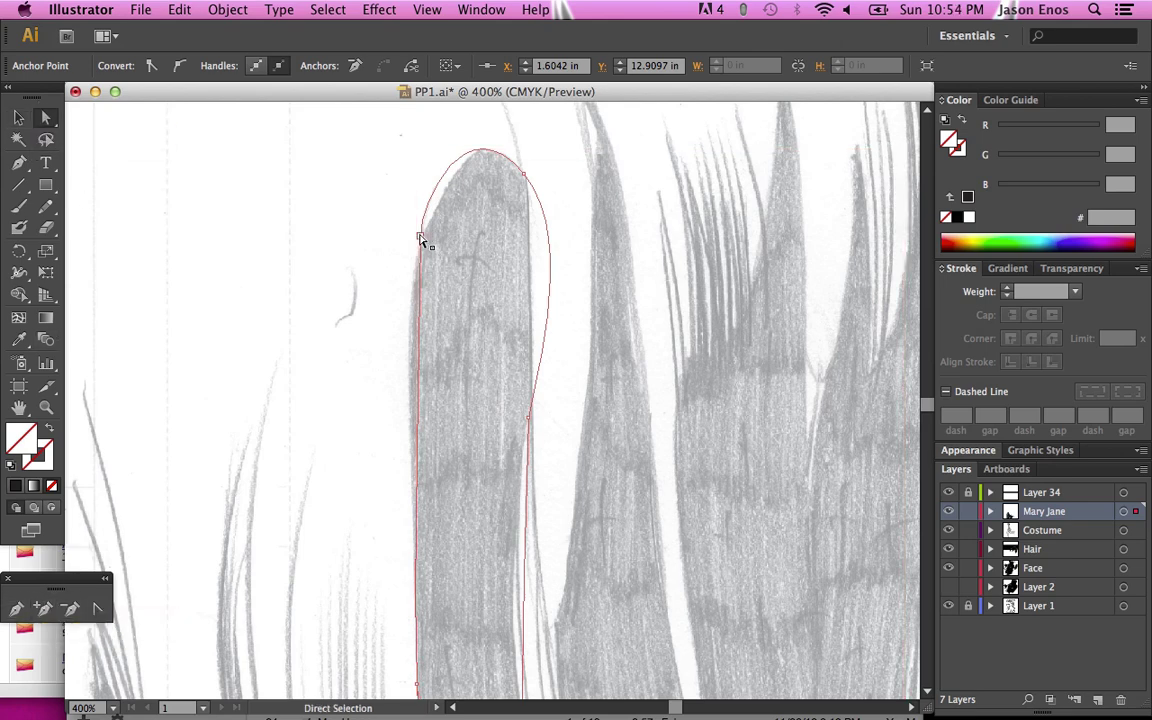
pyautogui.moveTo(420, 237); pyautogui.dragTo(419, 285)
pyautogui.scroll(5, 424, 279)
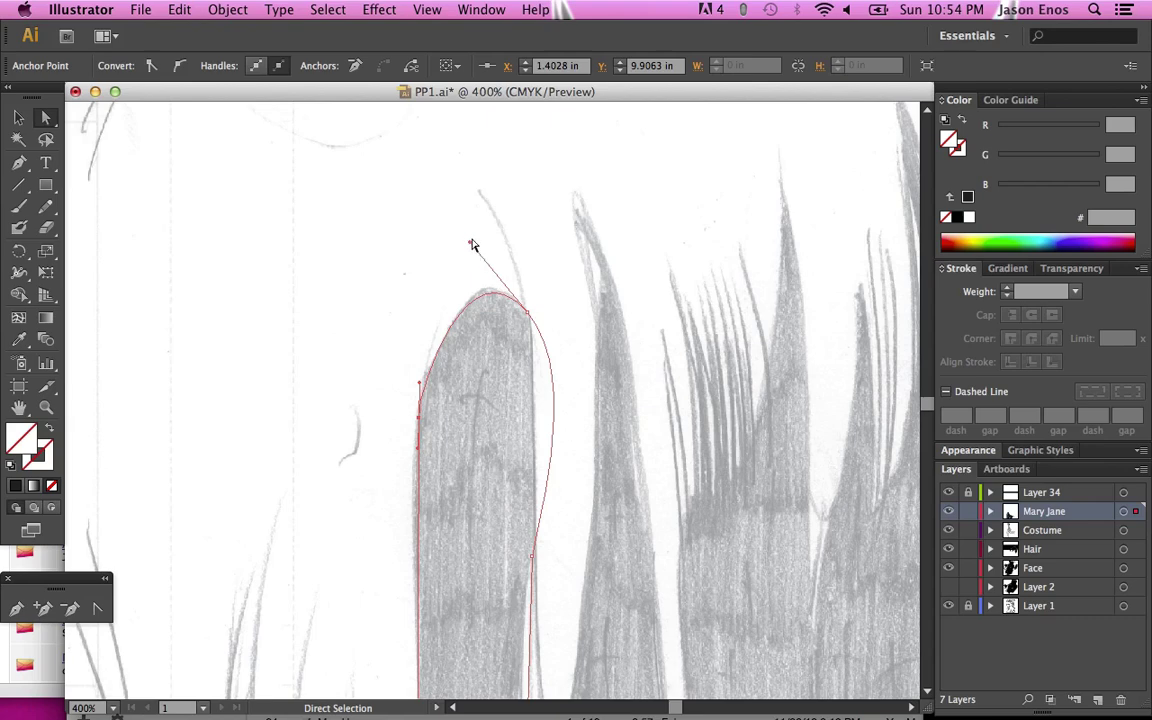
pyautogui.click(42, 608)
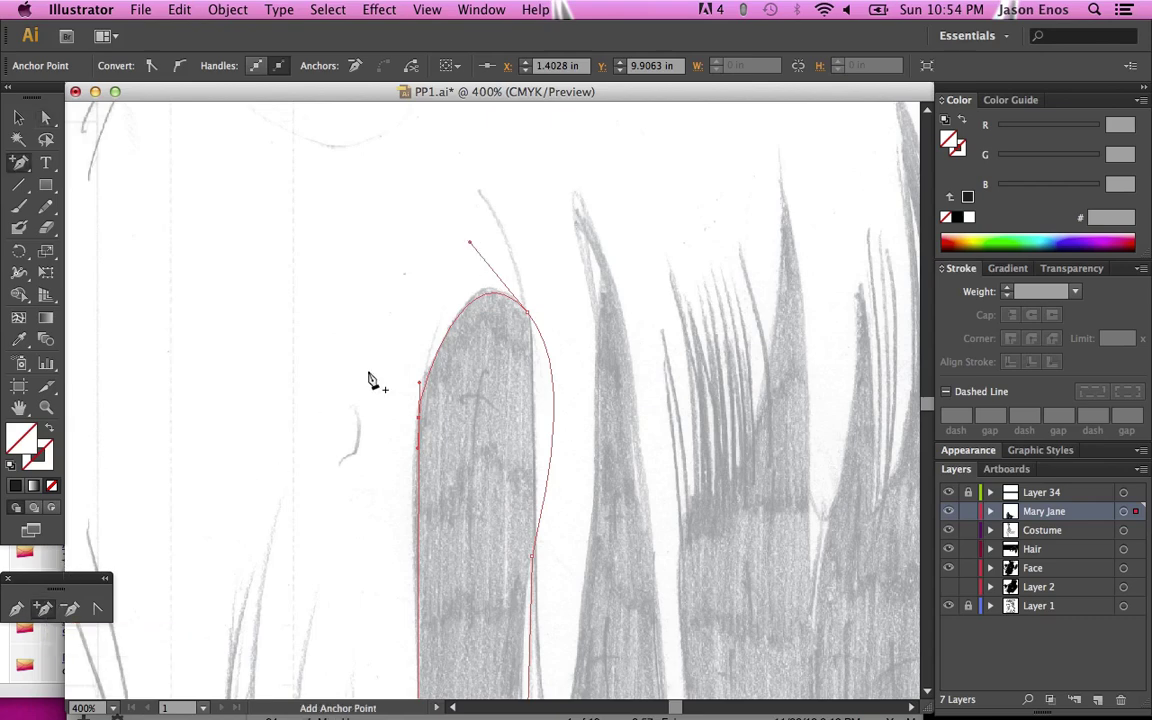
pyautogui.click(498, 292)
pyautogui.press('super+Tab')
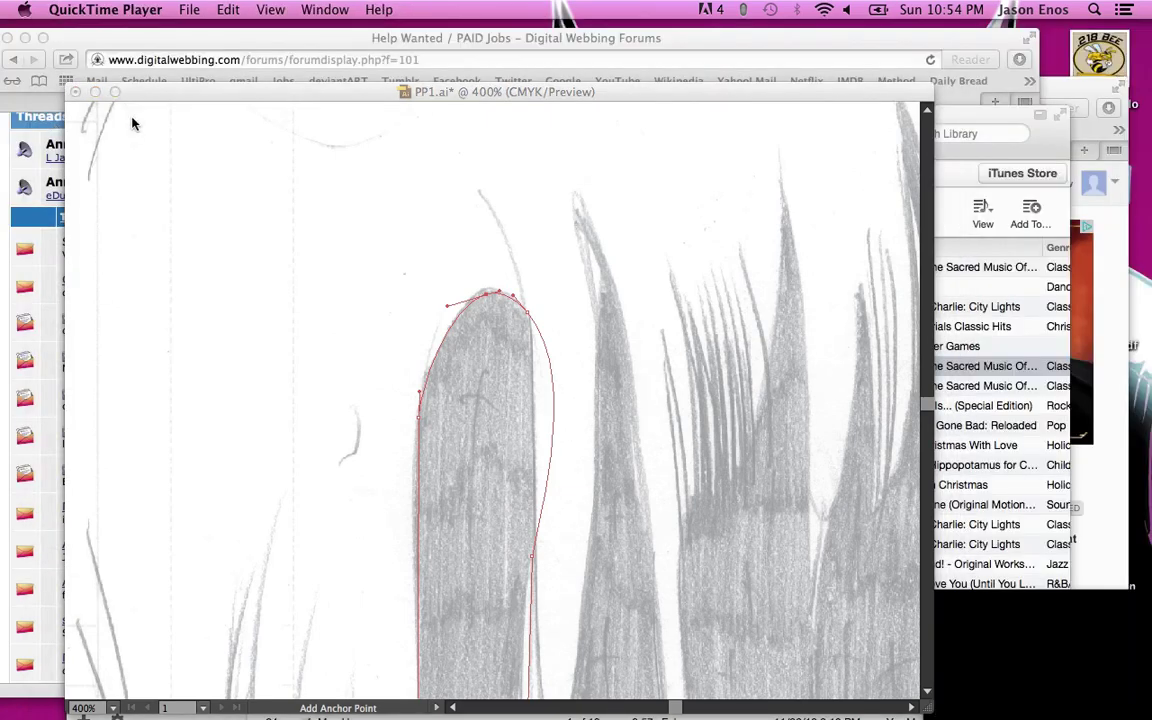
pyautogui.click(143, 103)
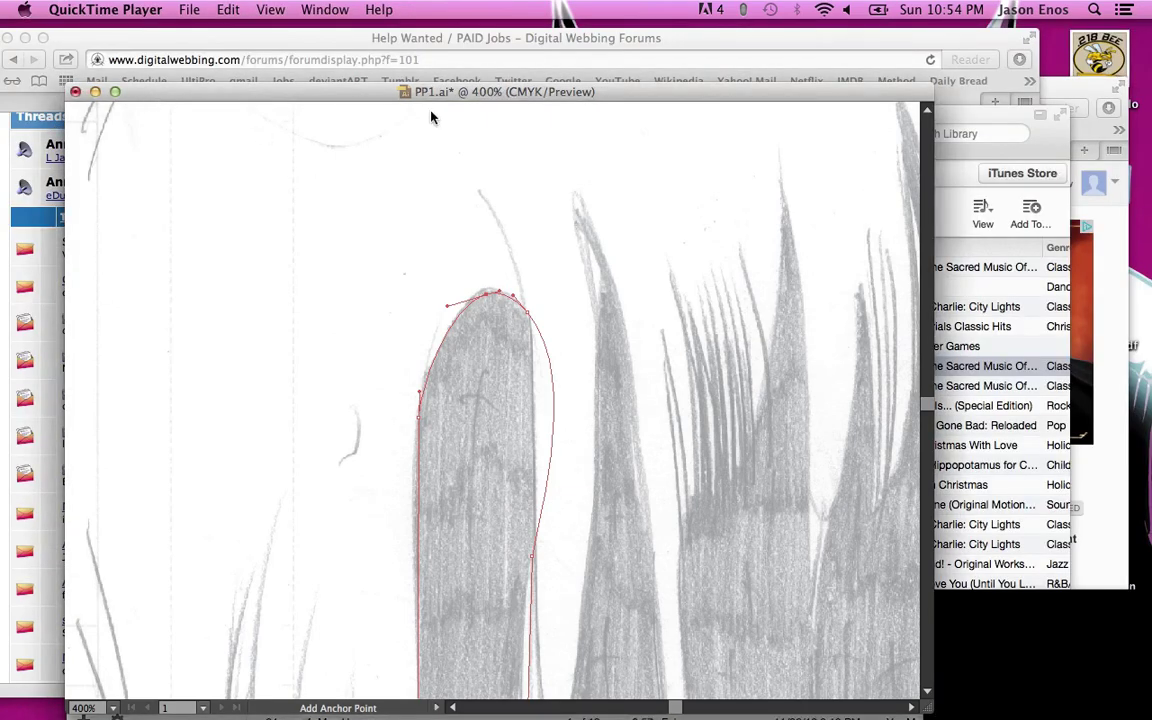
pyautogui.click(400, 92)
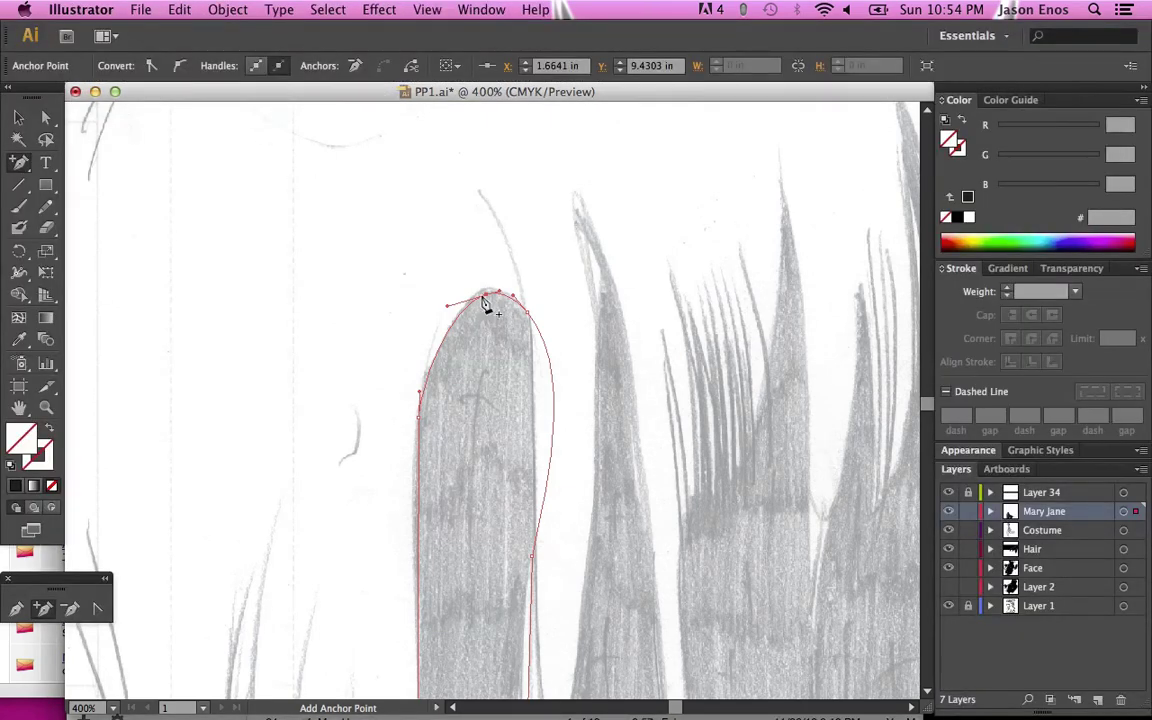
pyautogui.click(48, 119)
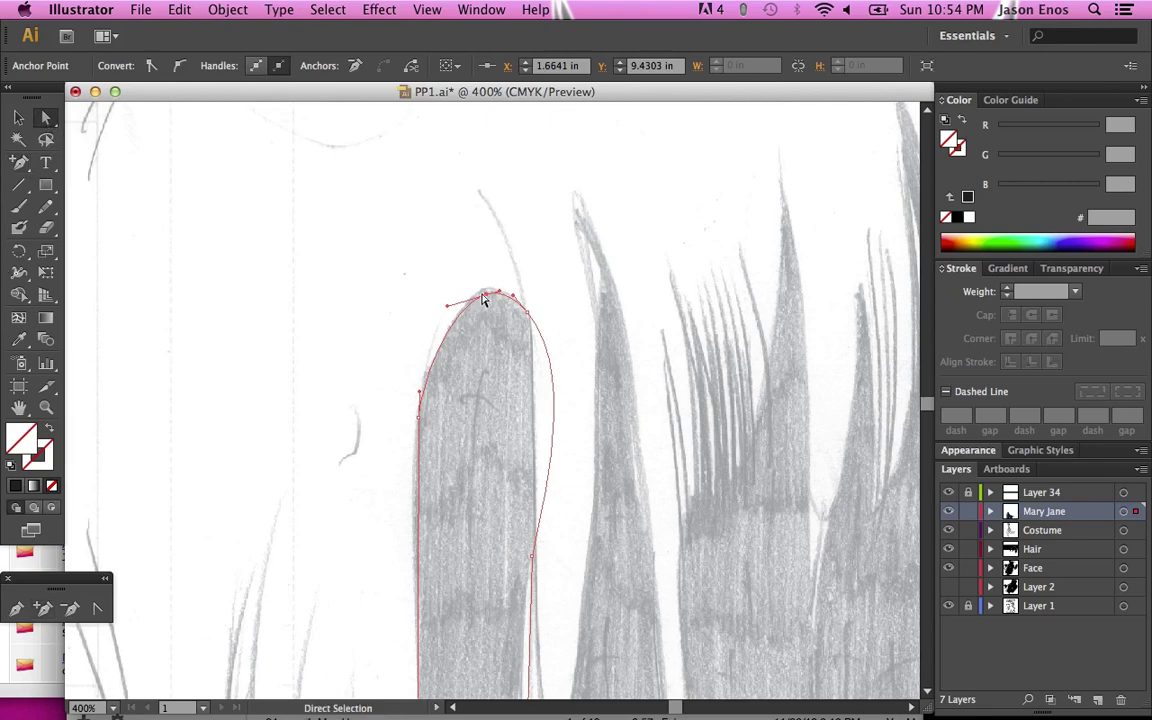
pyautogui.moveTo(489, 300); pyautogui.dragTo(537, 328)
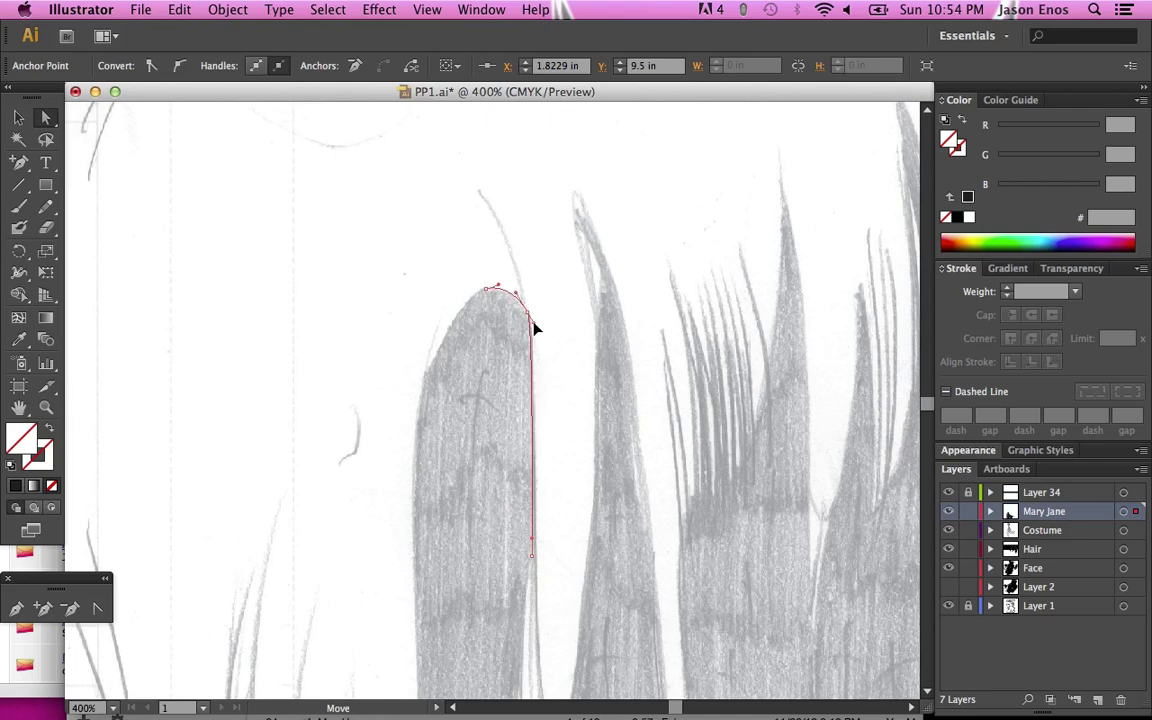
# Step: Bend the strand's straight right edge into a curve matching the sketch
pyautogui.scroll(-5, 536, 328)
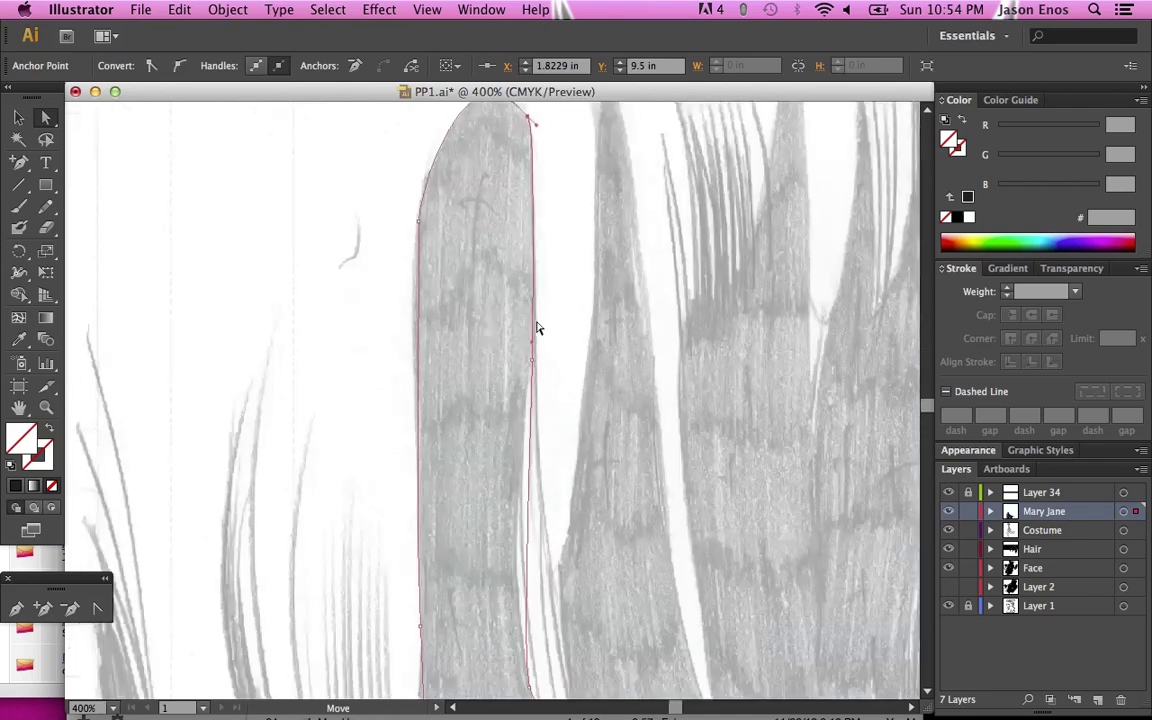
pyautogui.click(535, 334)
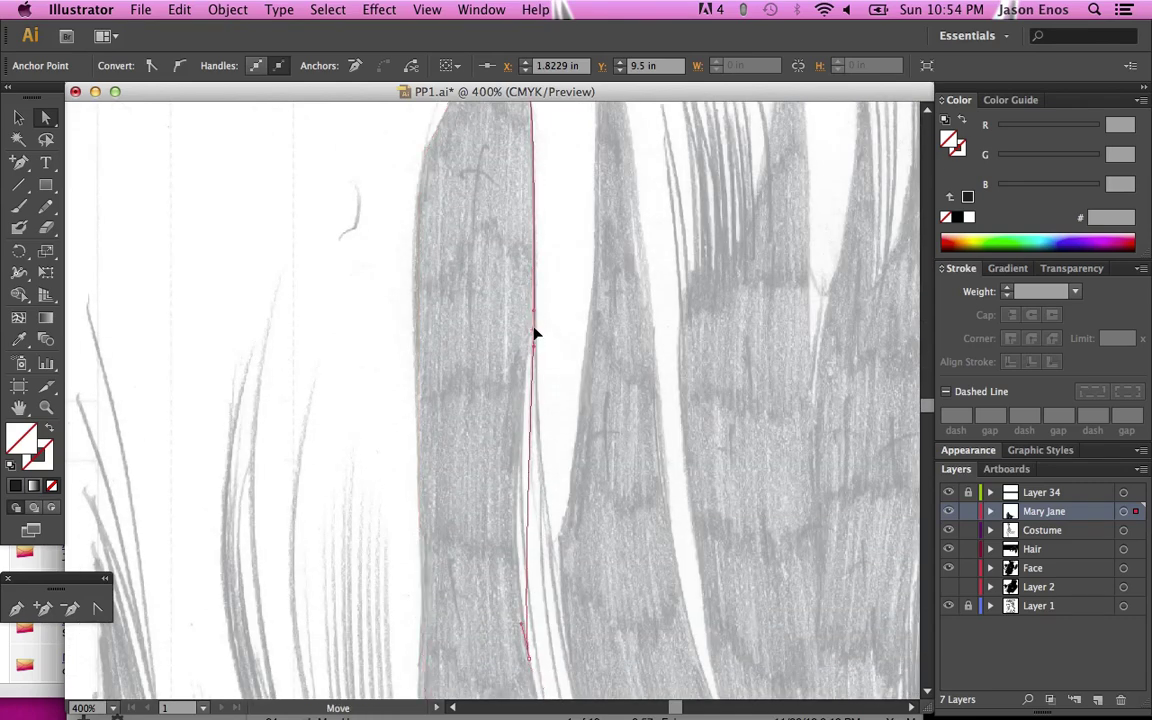
pyautogui.moveTo(535, 334); pyautogui.dragTo(537, 335)
pyautogui.scroll(-6, 535, 332)
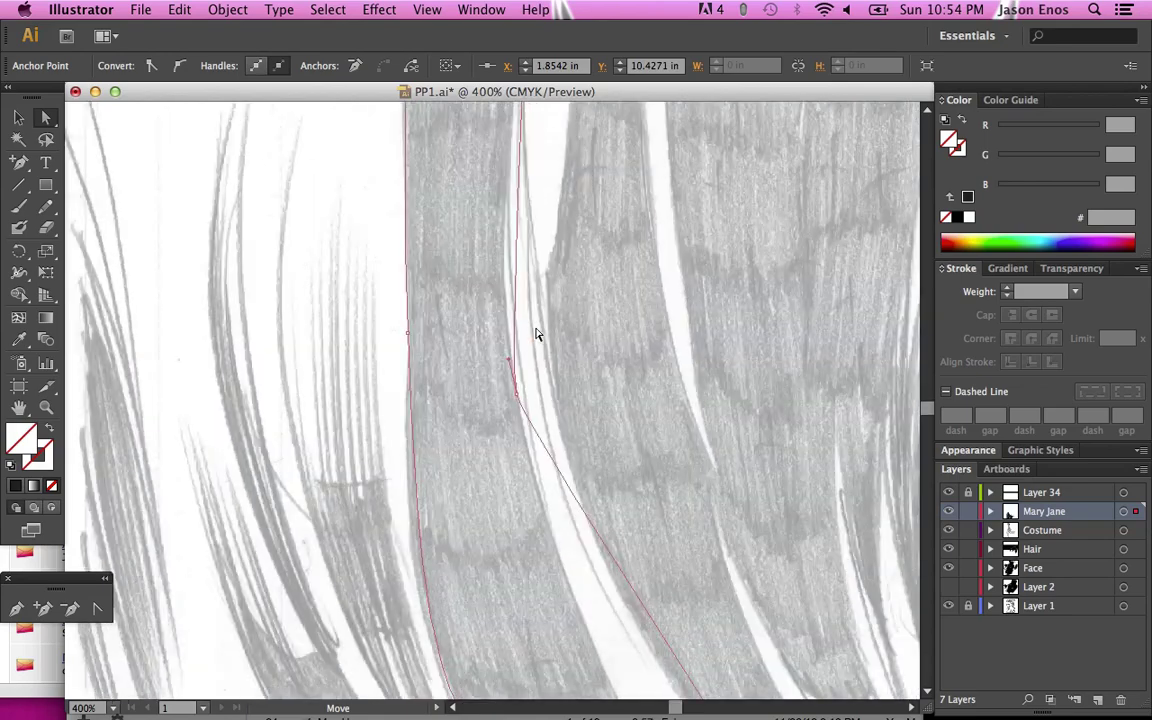
pyautogui.moveTo(510, 366); pyautogui.dragTo(483, 301)
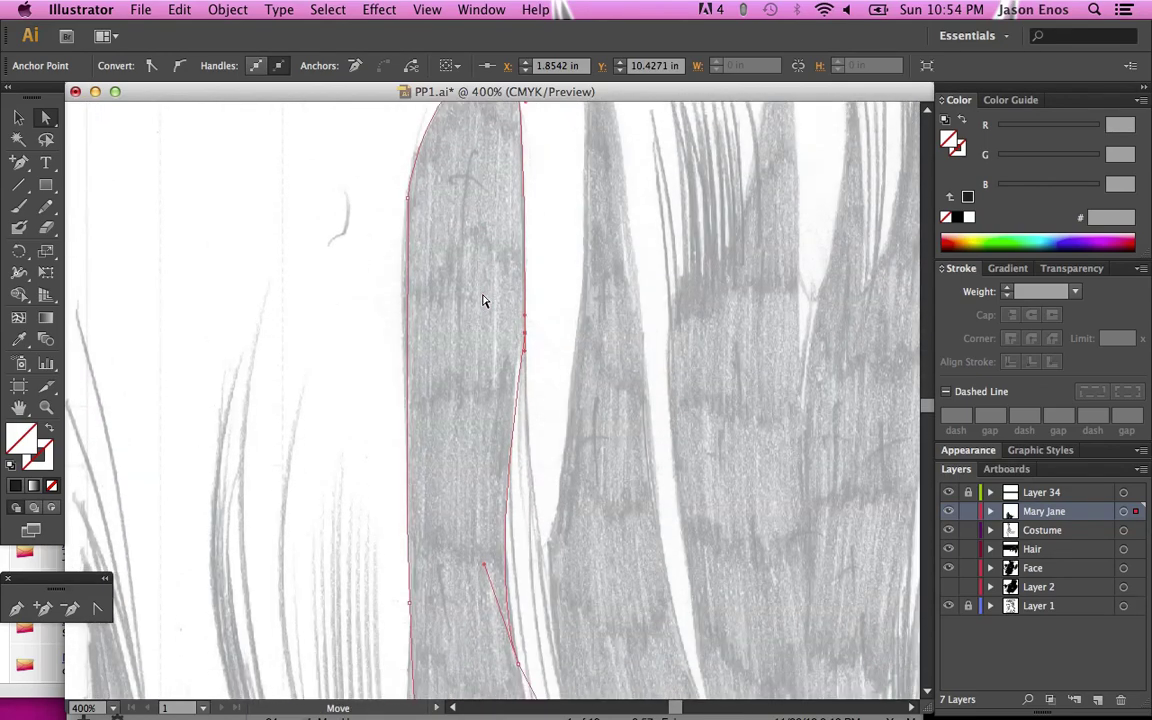
pyautogui.scroll(-5, 483, 301)
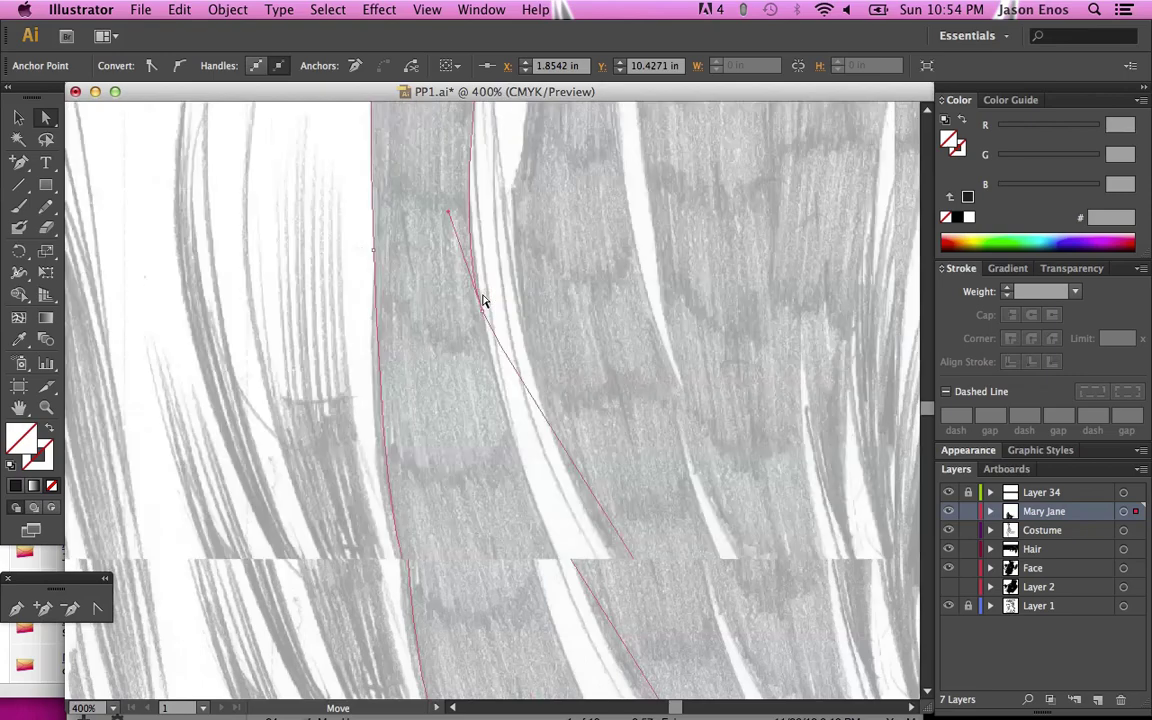
pyautogui.scroll(5, 481, 301)
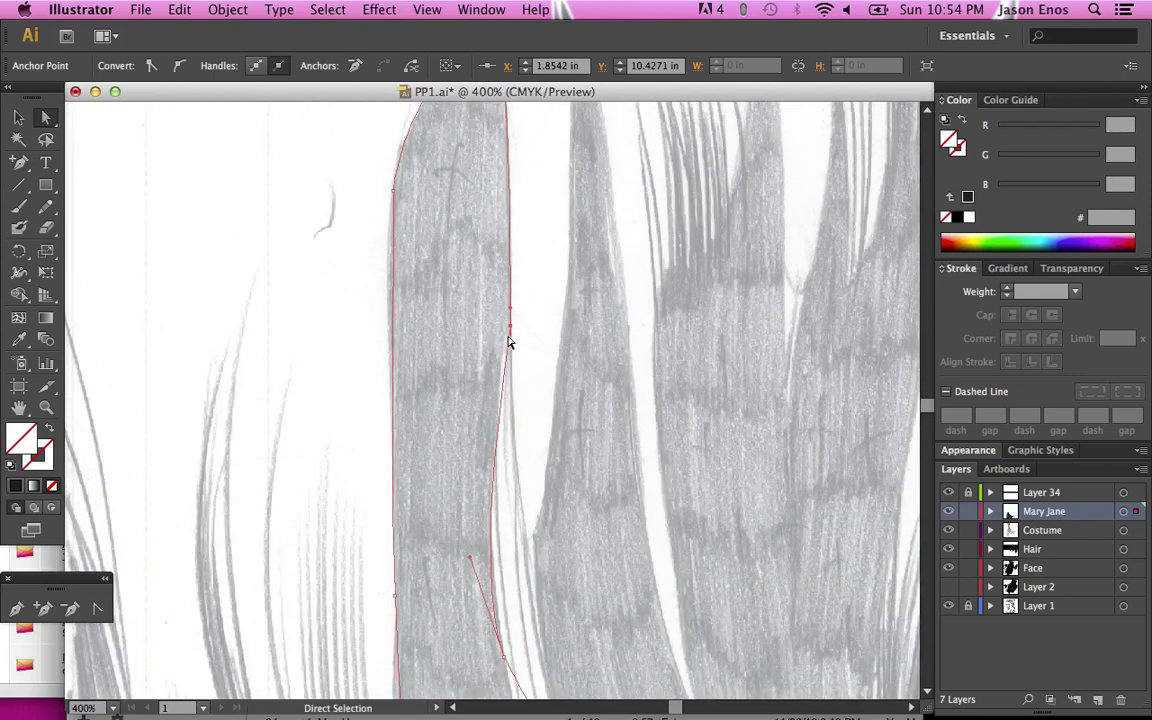
pyautogui.moveTo(512, 327); pyautogui.dragTo(510, 314)
pyautogui.scroll(-10, 510, 314)
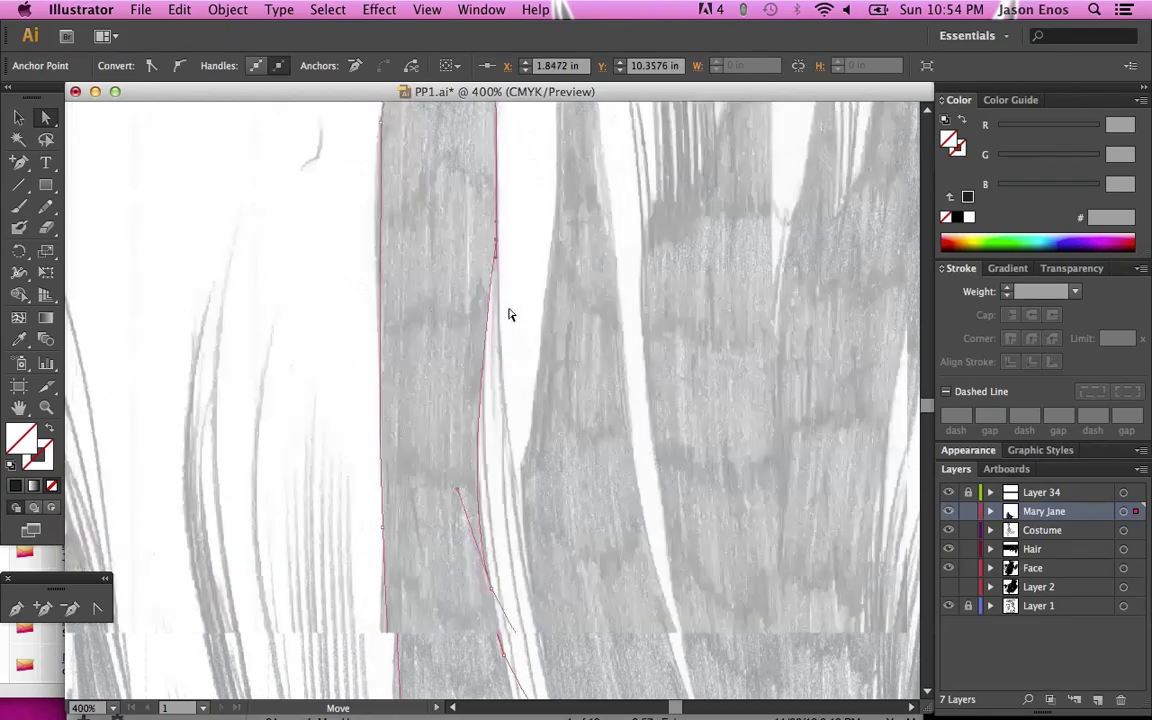
pyautogui.scroll(10, 510, 314)
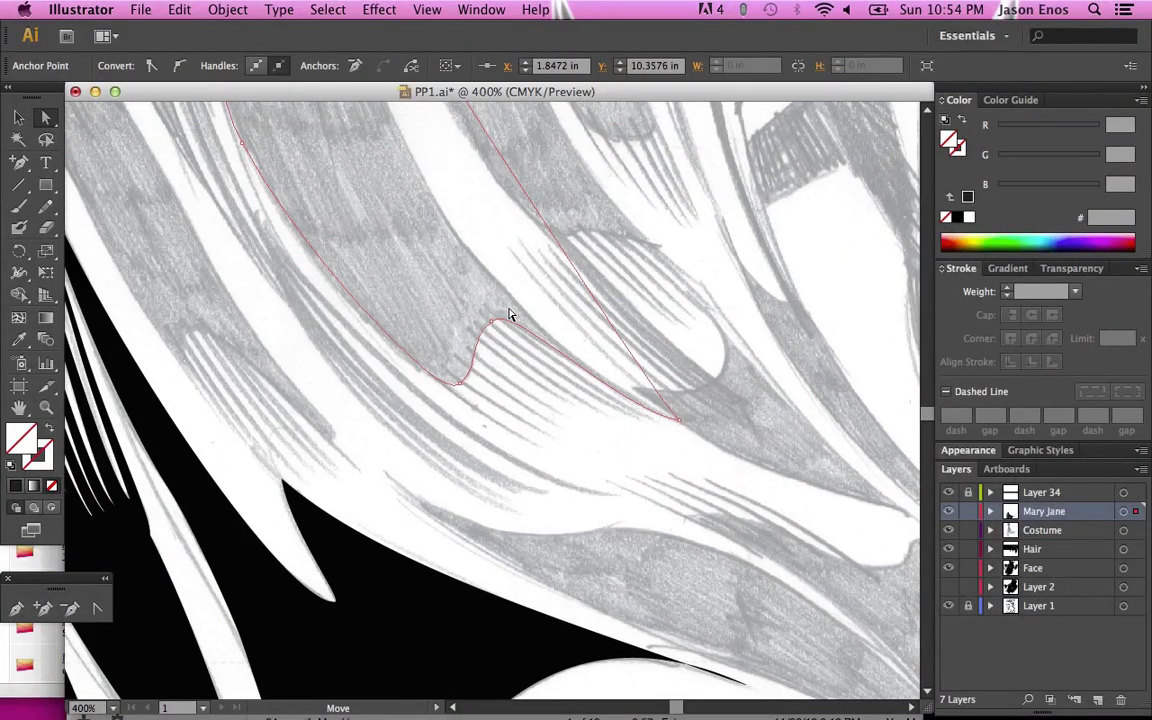
# Step: Curve the tapered lower tip along the sketch and delete a stray anchor on the right edge
pyautogui.click(680, 420)
pyautogui.moveTo(665, 418); pyautogui.dragTo(396, 301)
pyautogui.scroll(2, 396, 301)
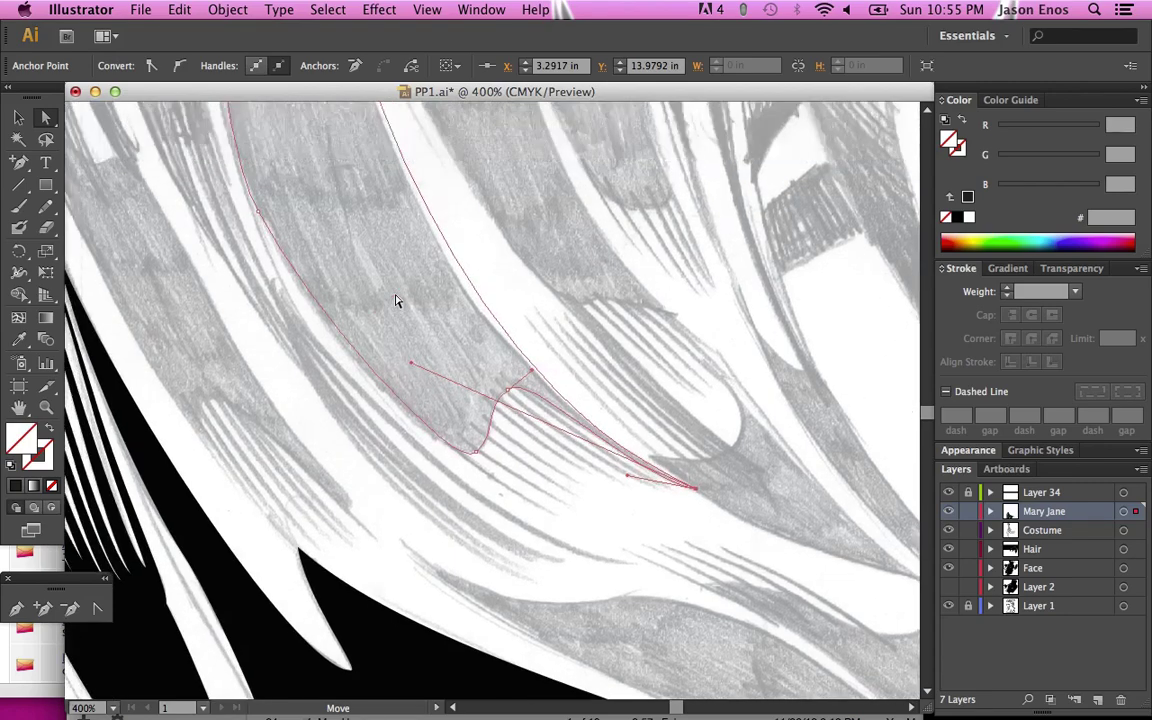
pyautogui.scroll(3, 398, 301)
pyautogui.hscroll(-1, 398, 301)
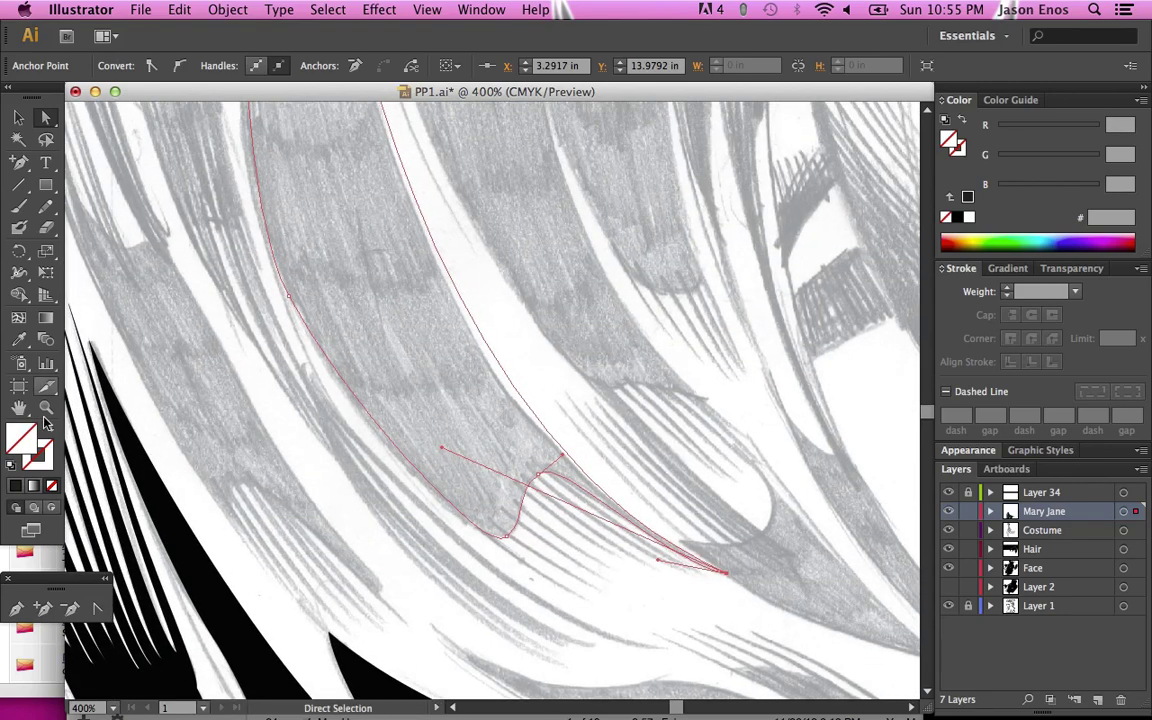
pyautogui.click(42, 608)
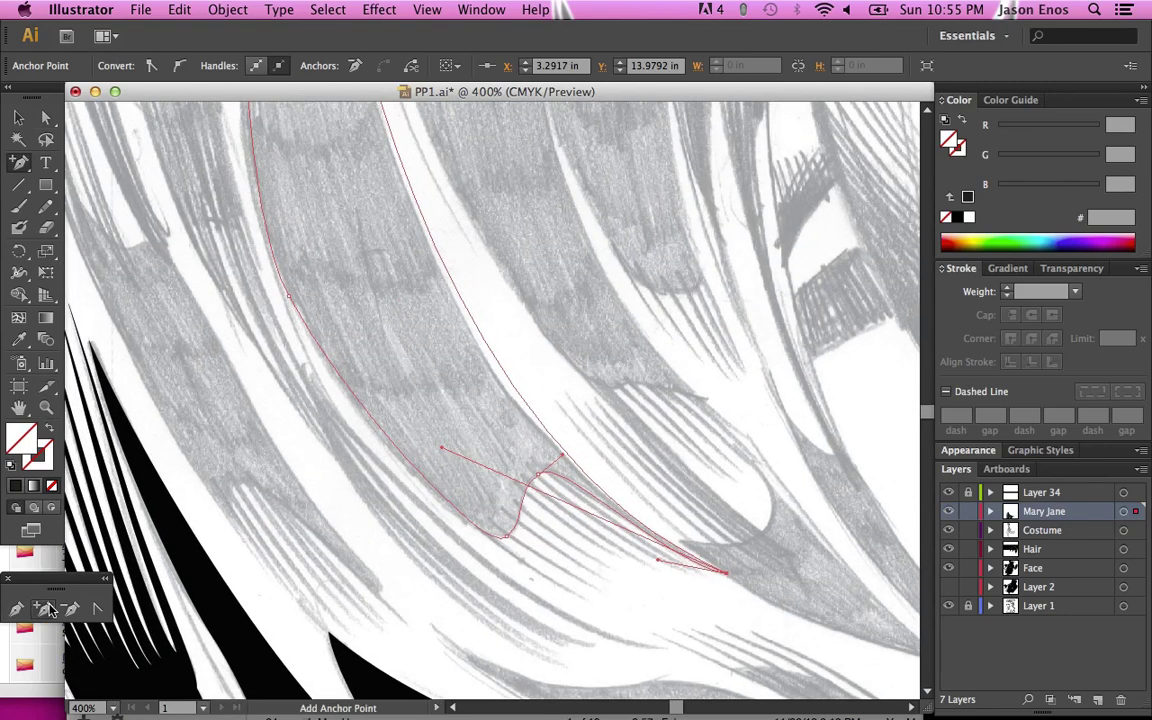
pyautogui.click(417, 199)
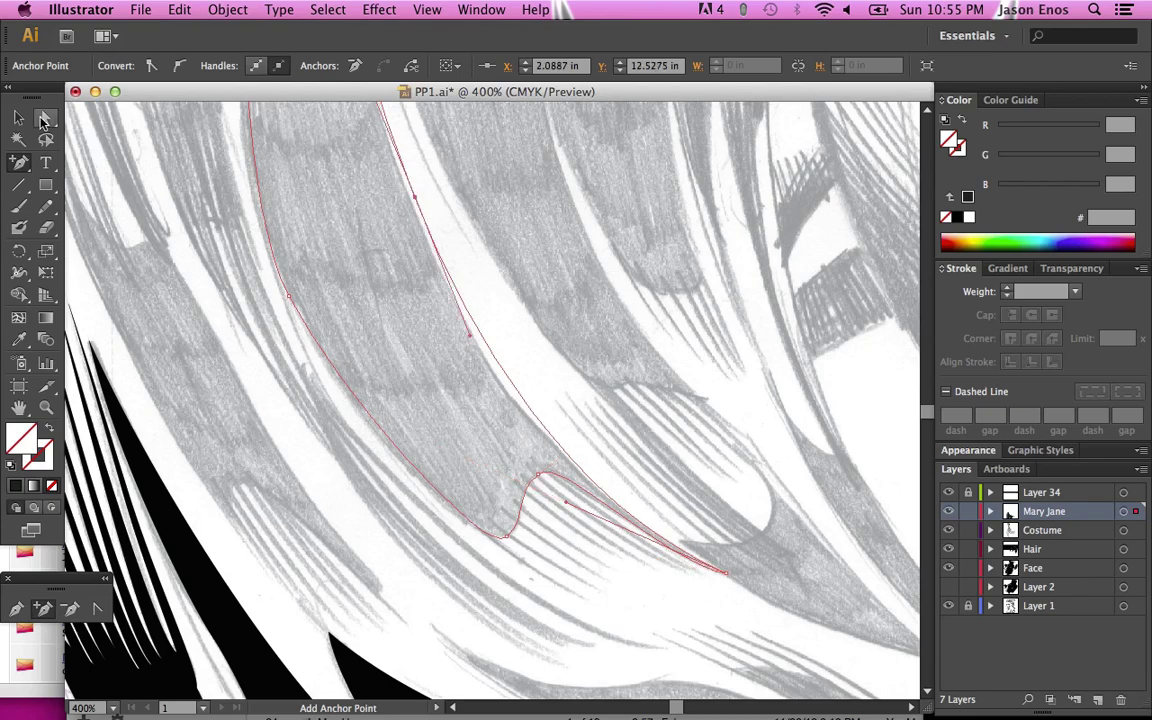
pyautogui.press('a')
pyautogui.click(415, 200)
pyautogui.press('Delete')
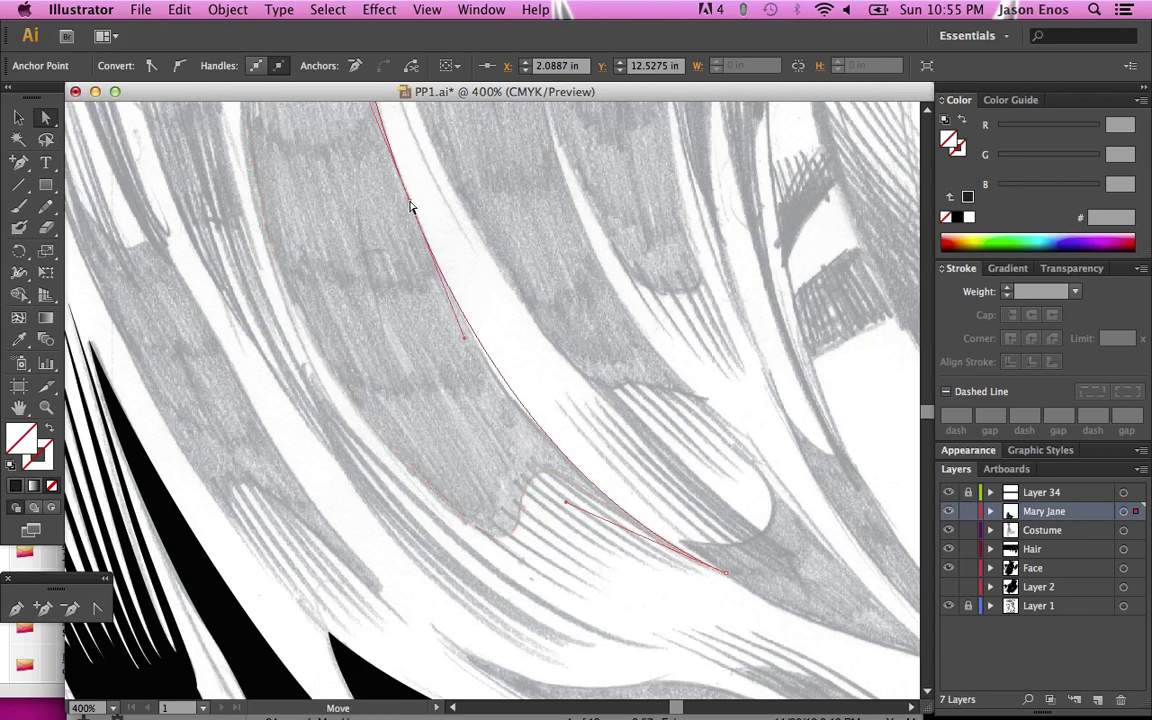
# Step: Refine the remaining edge anchors to follow the pencil line, then zoom out to the whole strand
pyautogui.scroll(10, 410, 207)
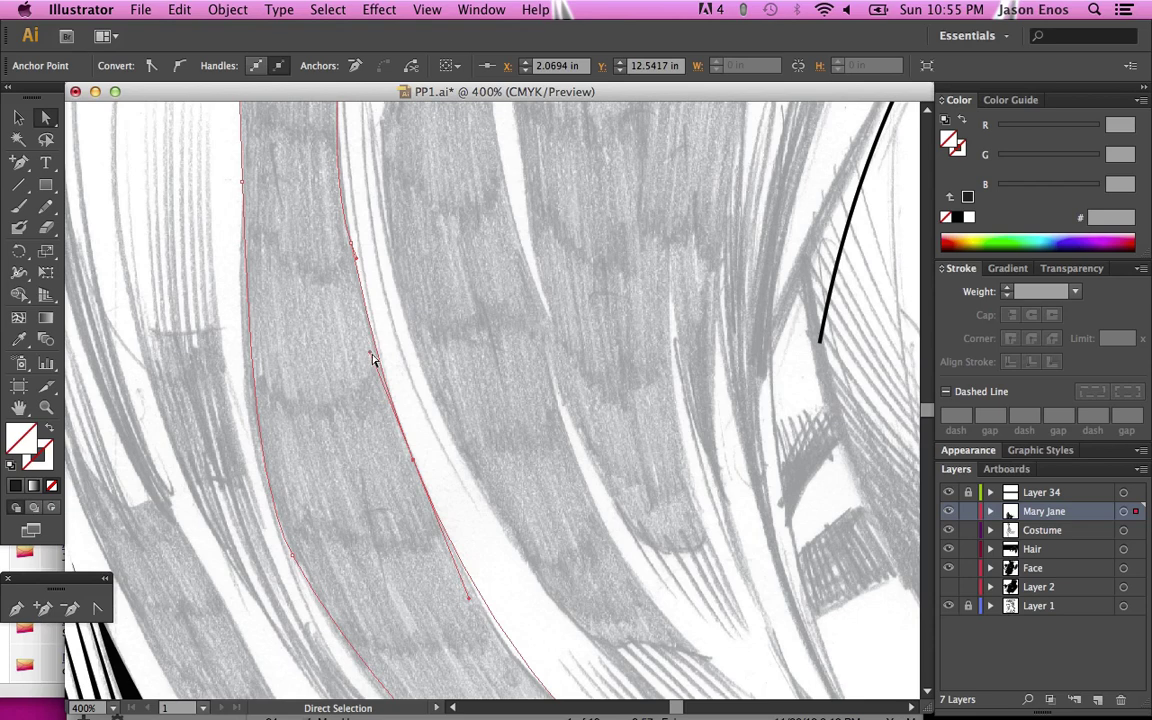
pyautogui.moveTo(371, 355)
pyautogui.mouseDown()
pyautogui.moveTo(396, 357)
pyautogui.moveTo(371, 360)
pyautogui.moveTo(374, 370)
pyautogui.mouseUp()
pyautogui.scroll(-5, 414, 460)
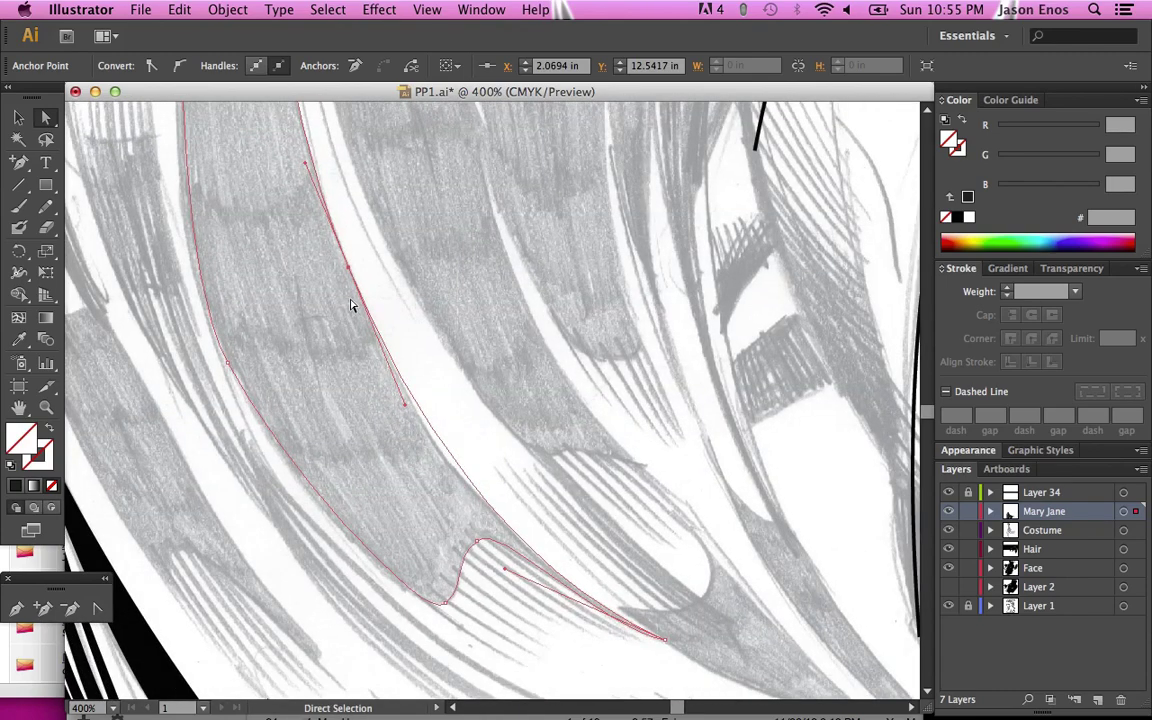
pyautogui.moveTo(349, 268); pyautogui.dragTo(379, 342)
pyautogui.moveTo(435, 481); pyautogui.dragTo(436, 444)
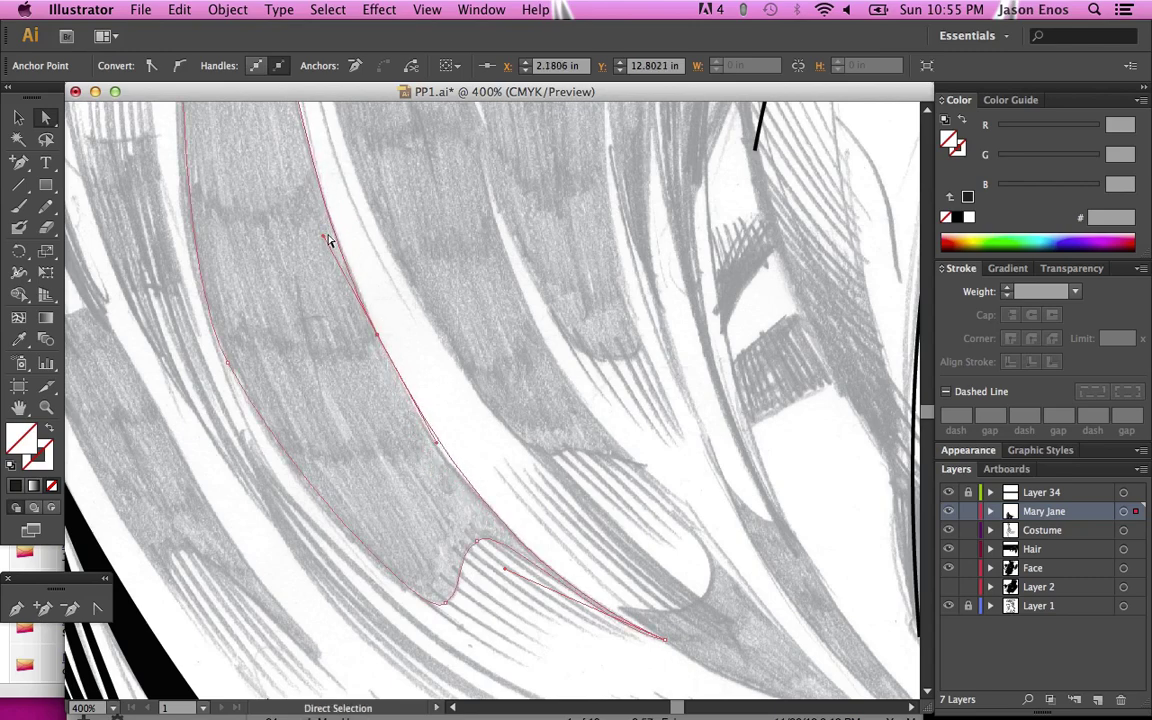
pyautogui.scroll(5, 328, 238)
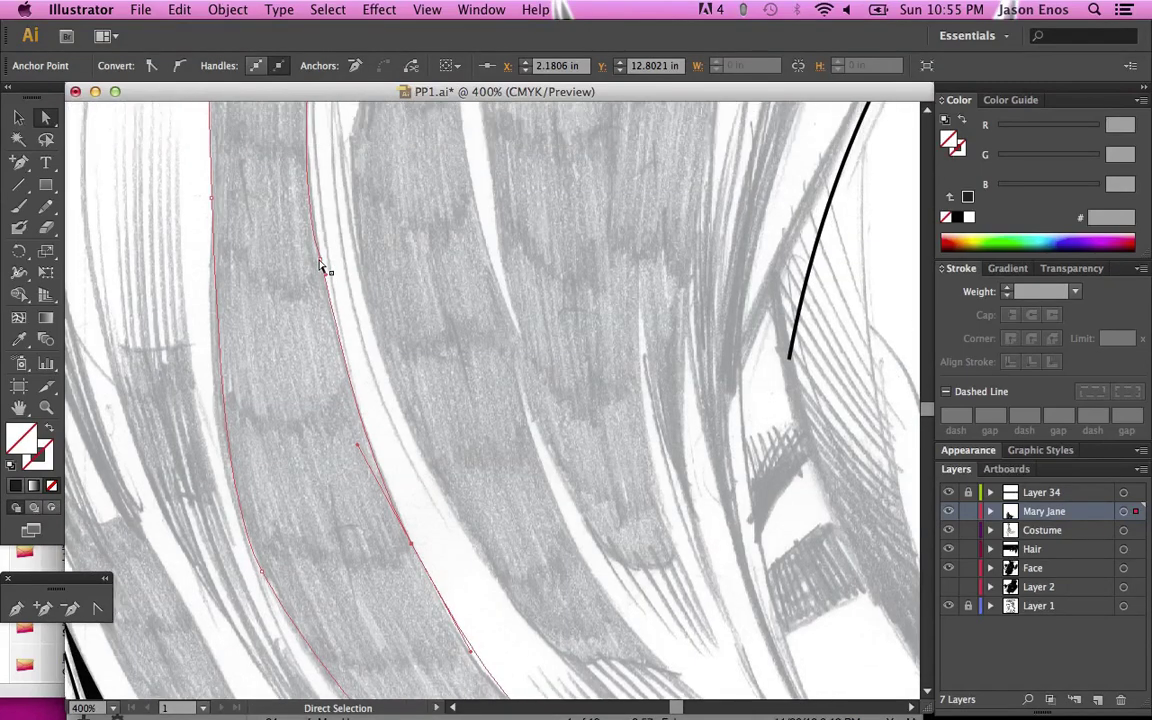
pyautogui.click(319, 262)
pyautogui.moveTo(287, 163); pyautogui.dragTo(293, 171)
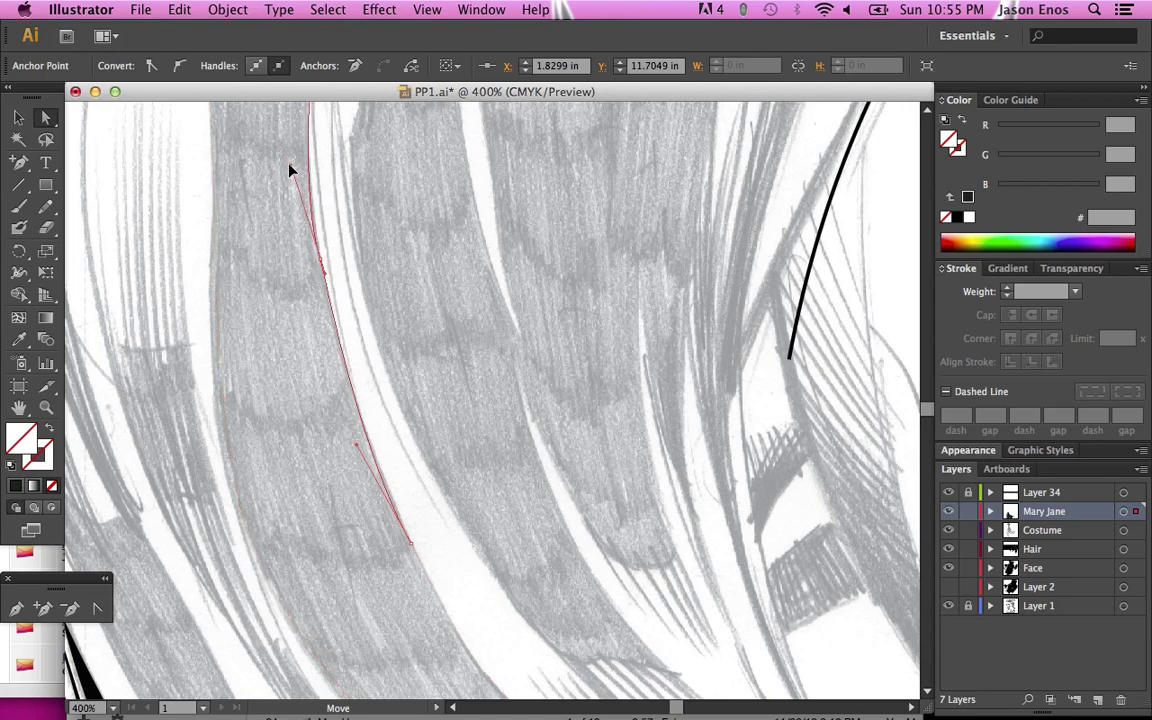
pyautogui.scroll(4, 290, 170)
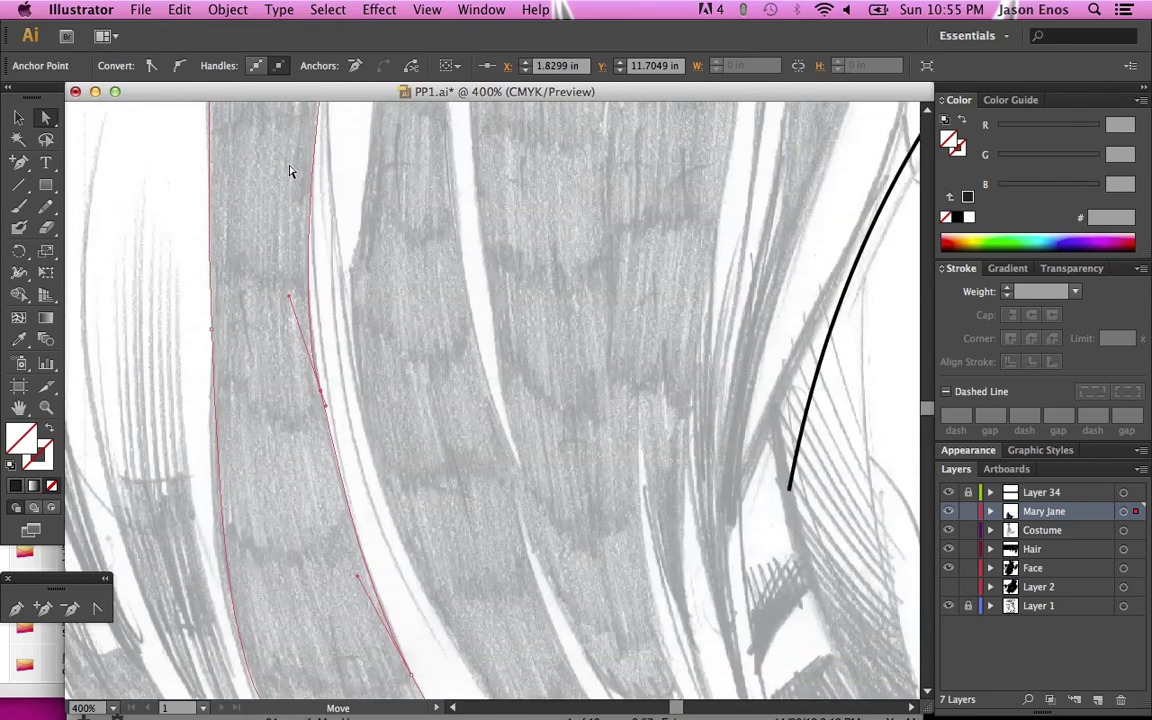
pyautogui.scroll(4, 290, 170)
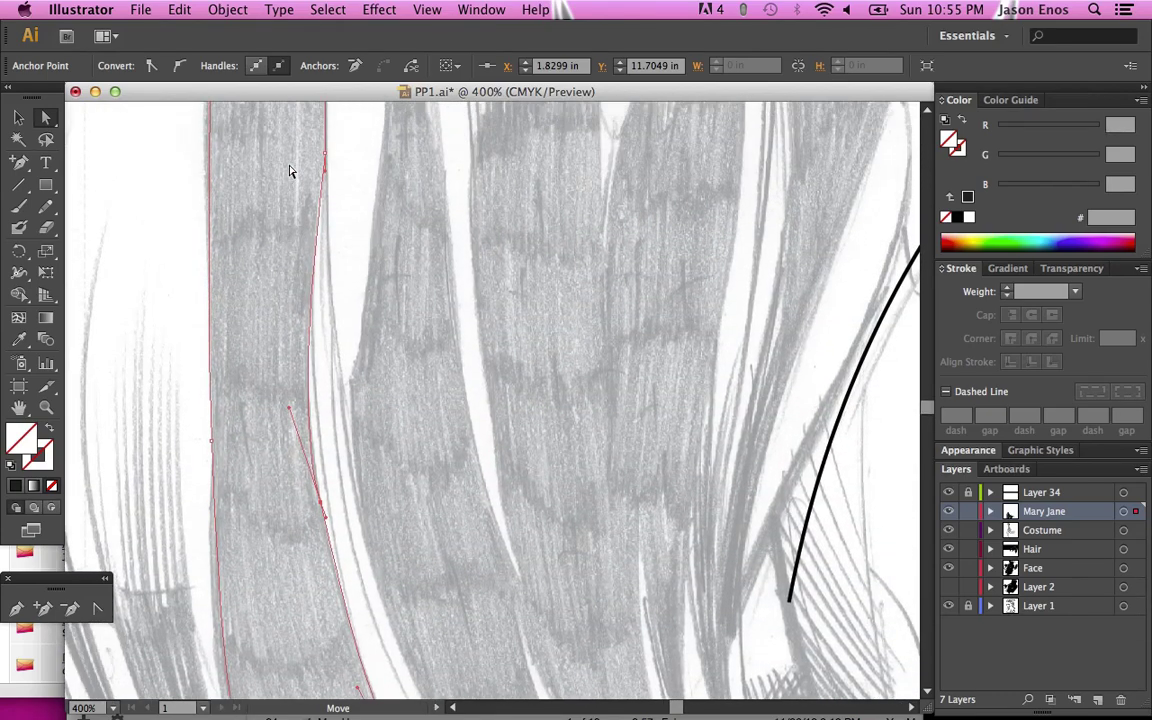
pyautogui.hotkey('ctrl', '-')
pyautogui.hotkey('ctrl', '-')
pyautogui.hotkey('ctrl', '-')
pyautogui.hotkey('ctrl', '-')
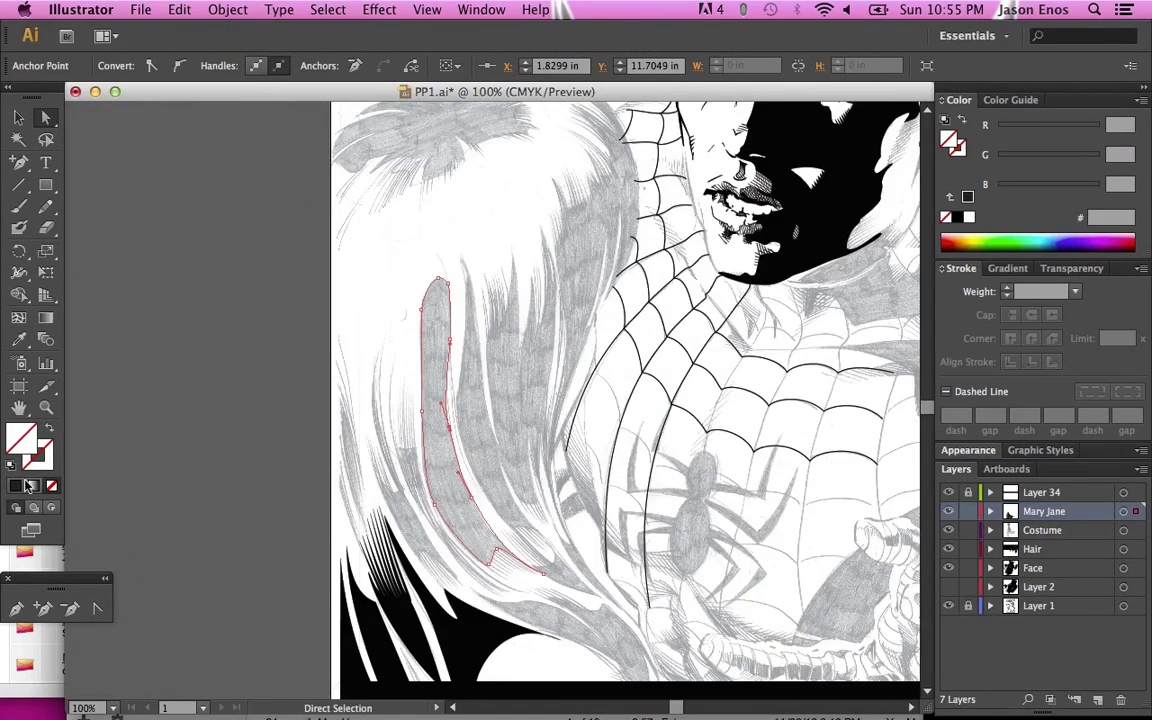
# Step: Fill the strand with black by entering 000000 in the Color panel hex field, then deselect it
pyautogui.click(17, 487)
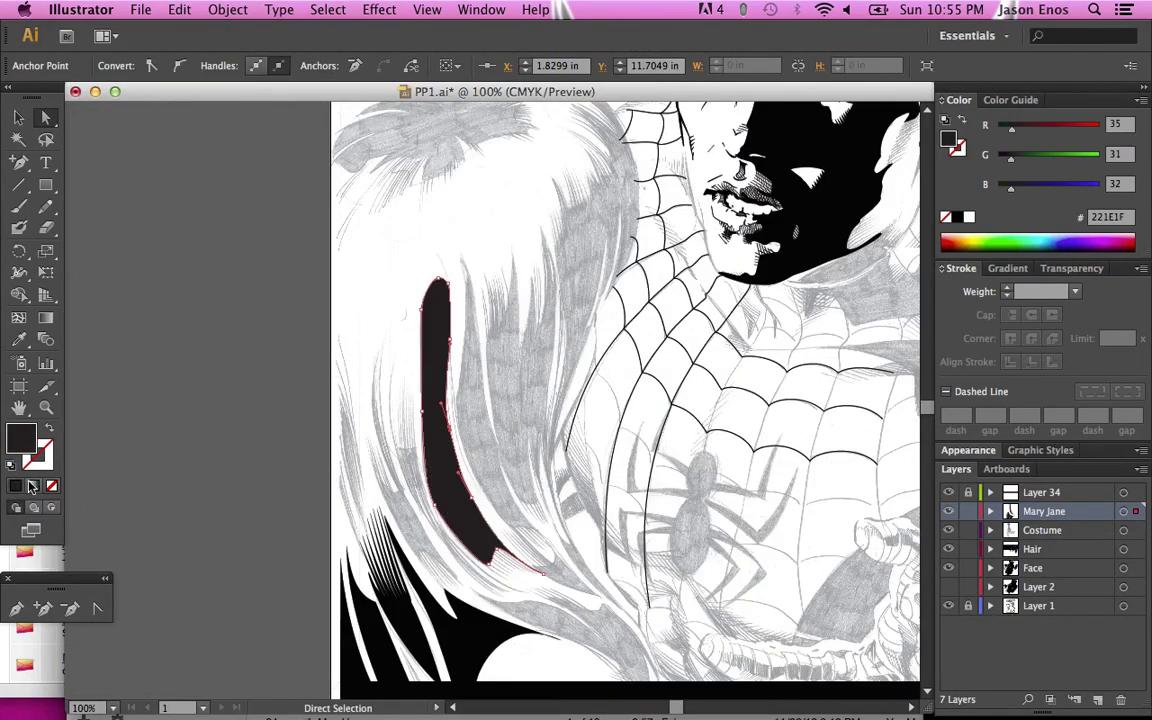
pyautogui.doubleClick(1108, 217)
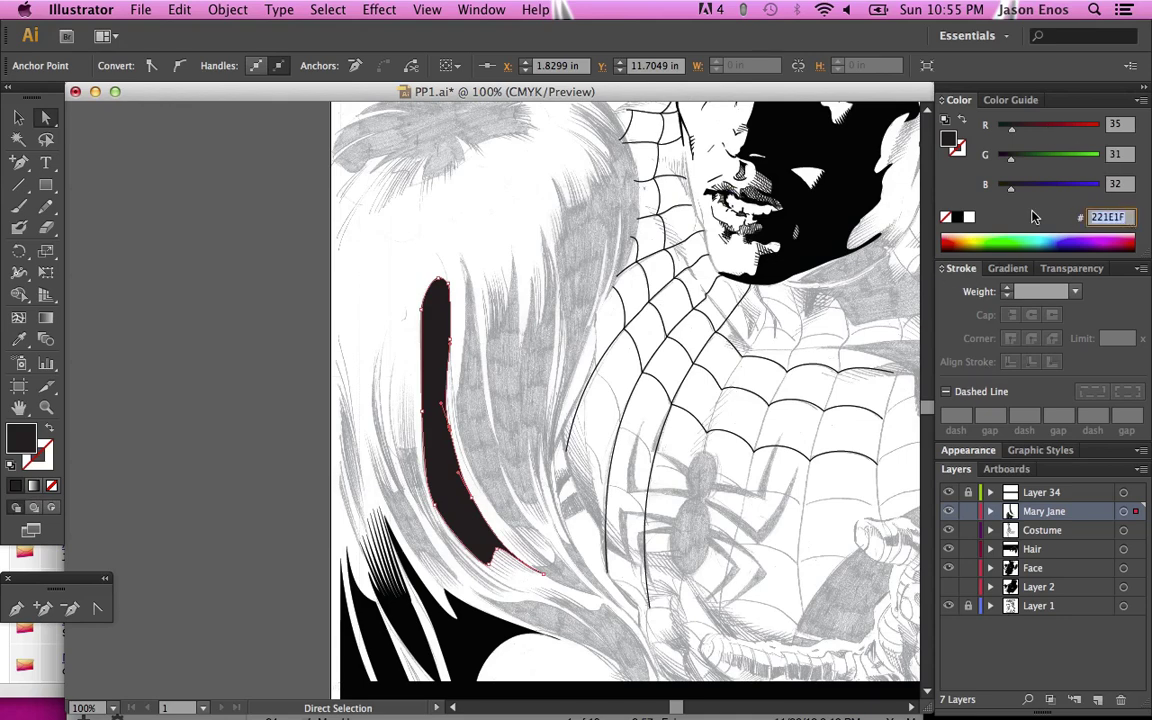
pyautogui.write('000000')
pyautogui.press('Return')
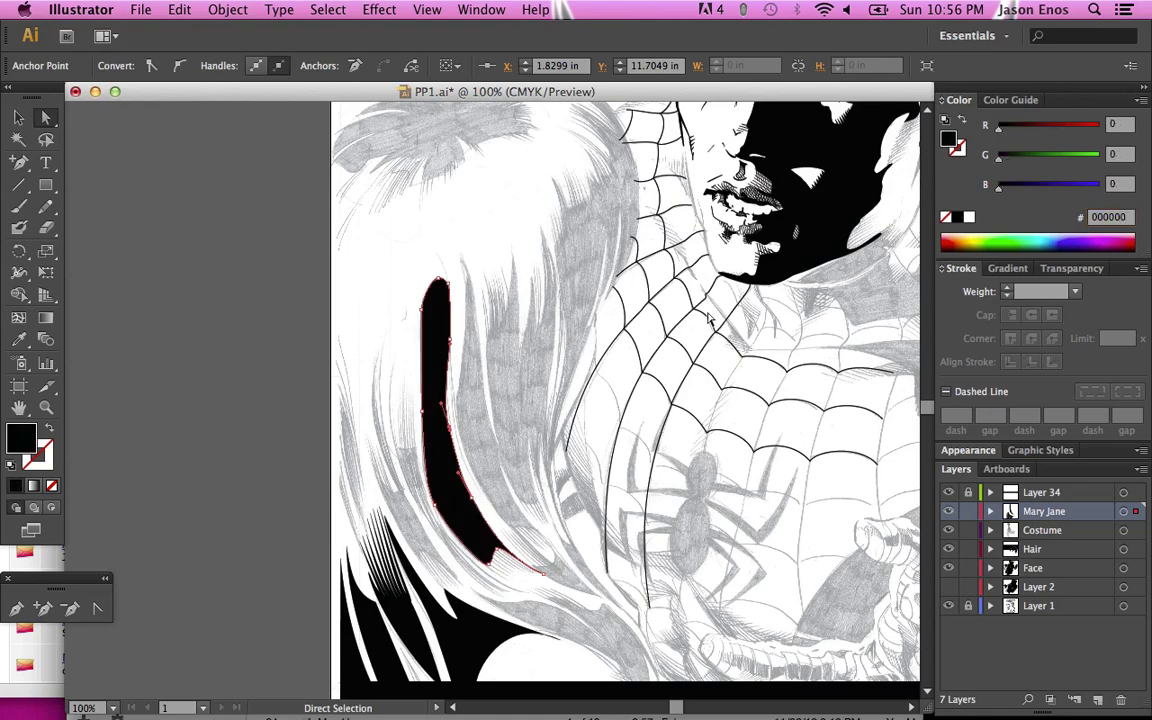
pyautogui.click(17, 118)
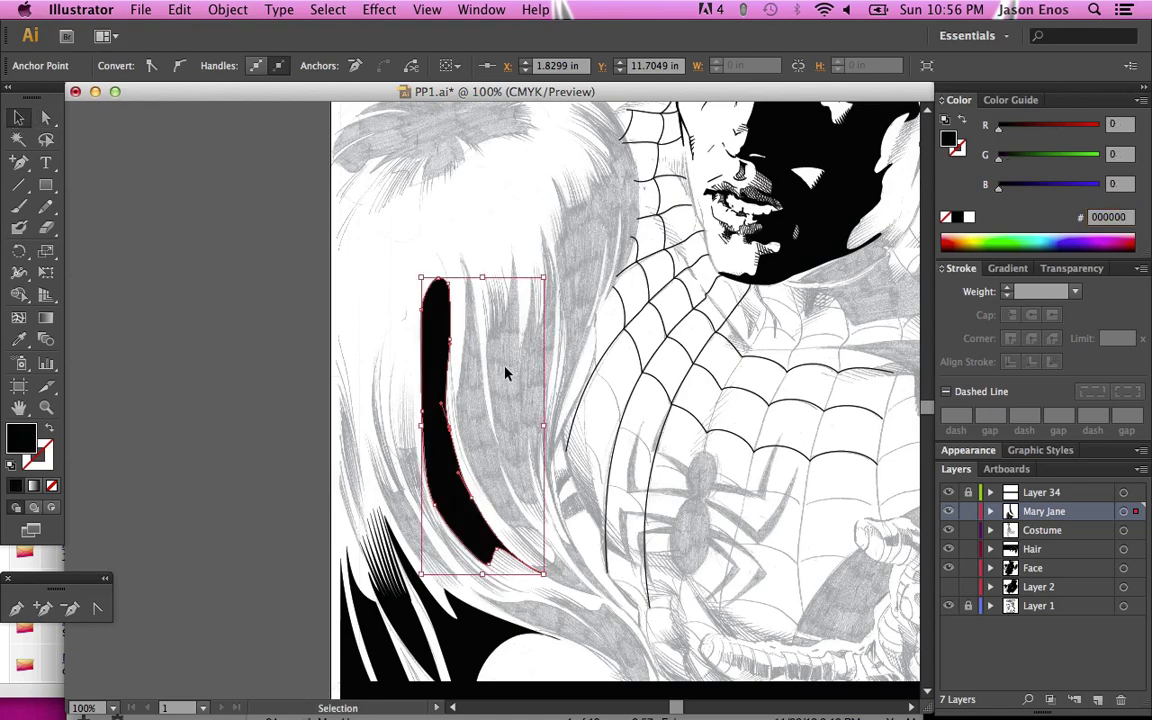
pyautogui.click(443, 232)
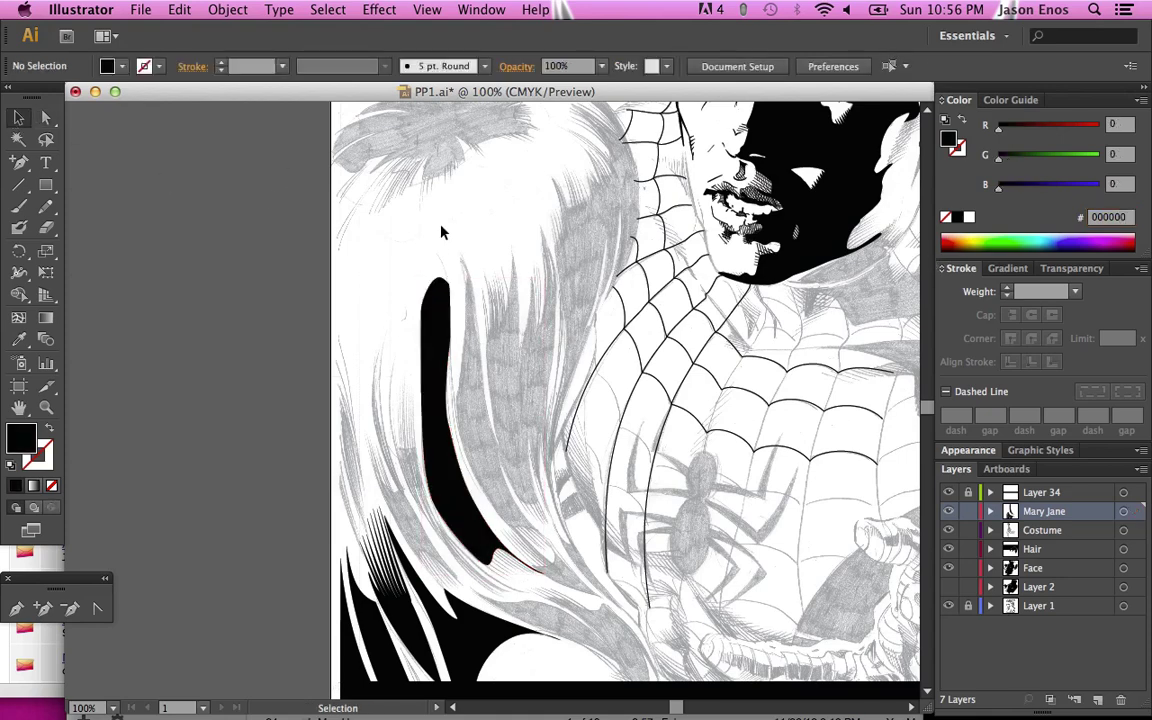
pyautogui.scroll(-5, 496, 423)
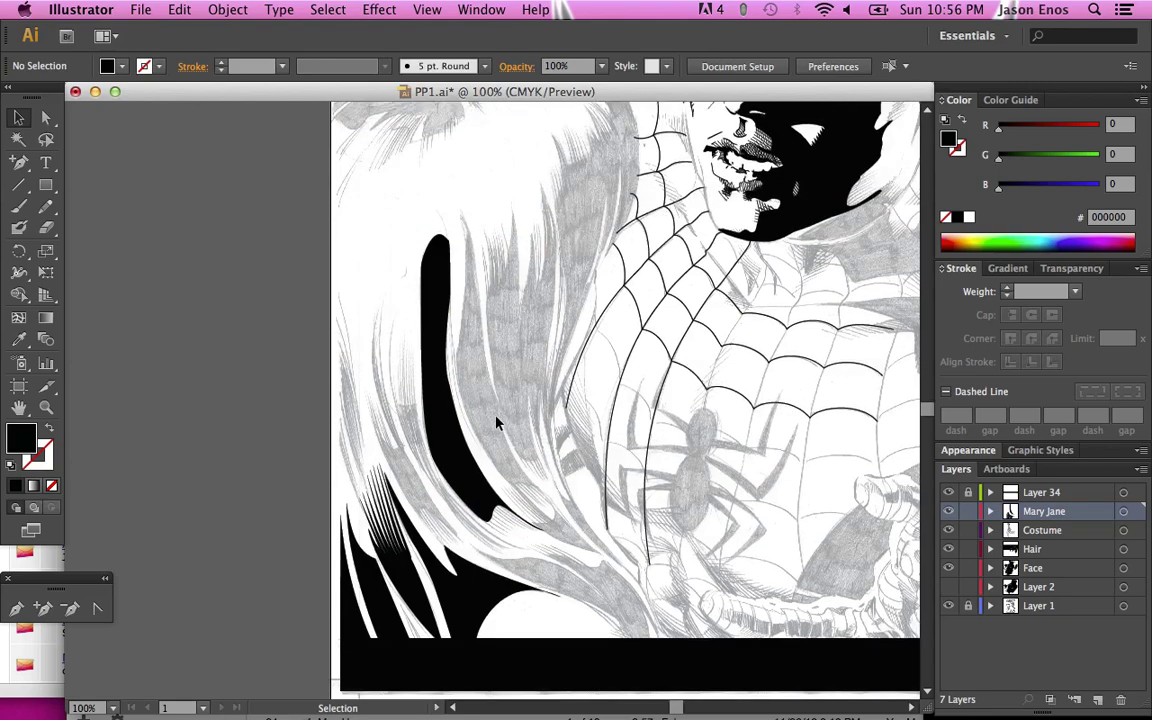
pyautogui.scroll(4, 496, 423)
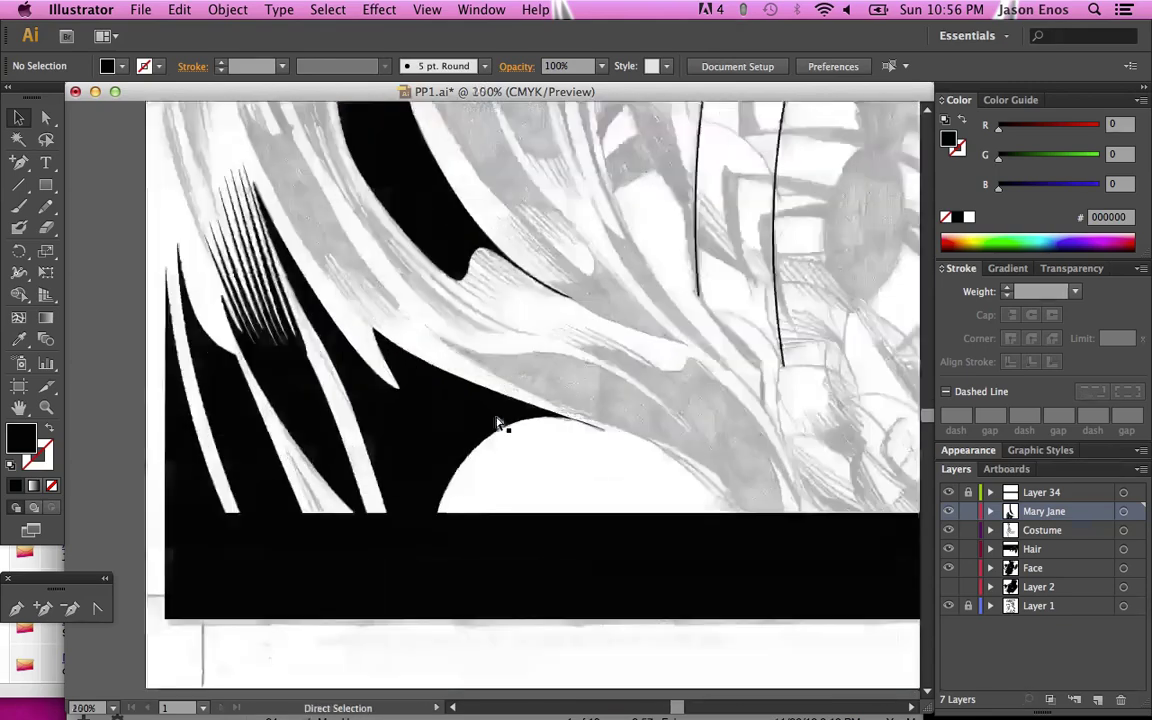
pyautogui.scroll(3, 497, 421)
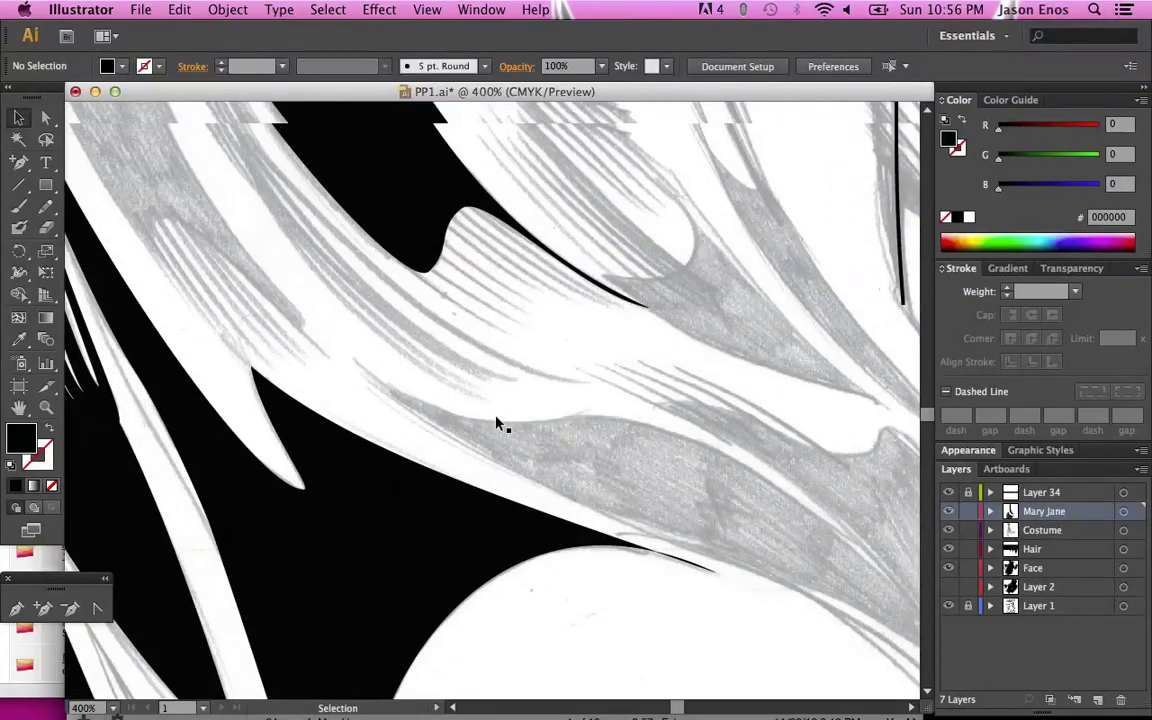
pyautogui.click(949, 511)
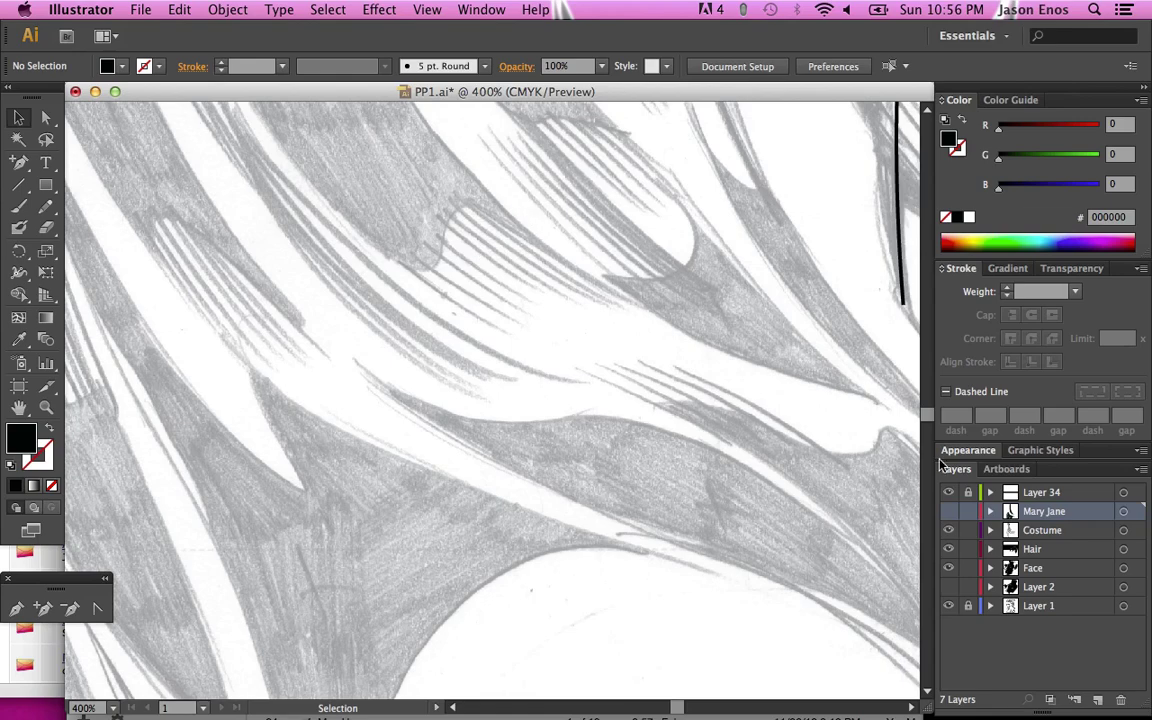
pyautogui.click(948, 511)
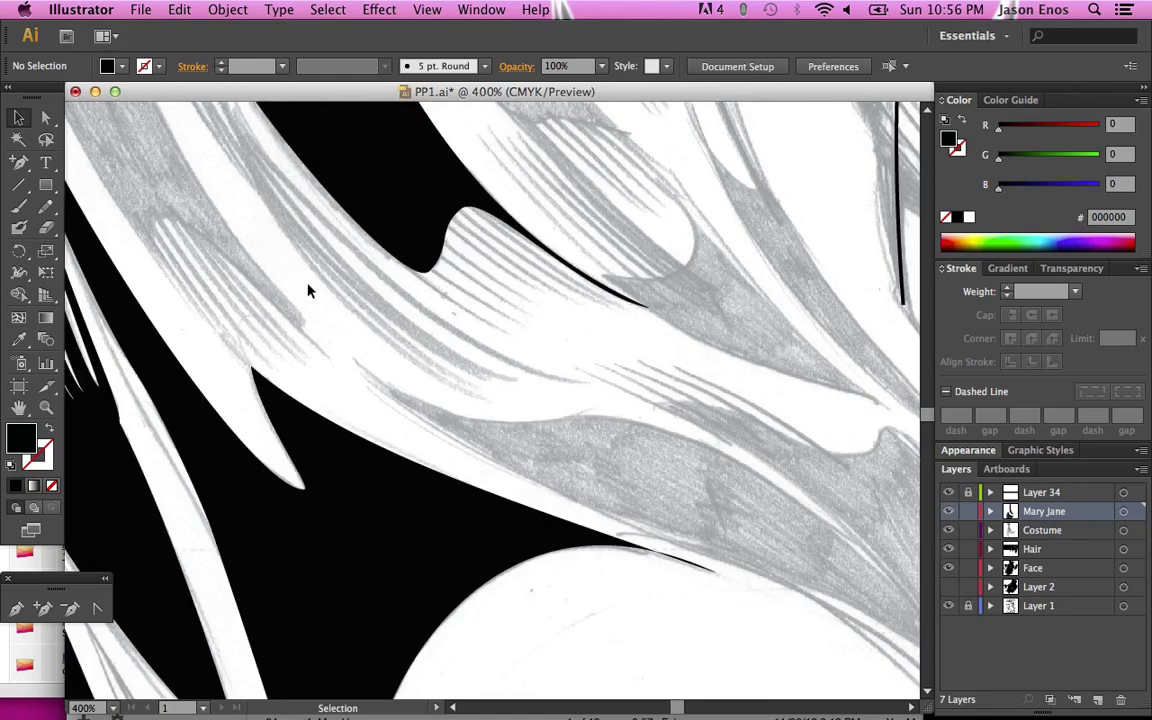
# Step: Pen a zigzag of anchors forming tapered hatch stripes in the hair gap, close it, and undo the misplaced point
pyautogui.click(16, 607)
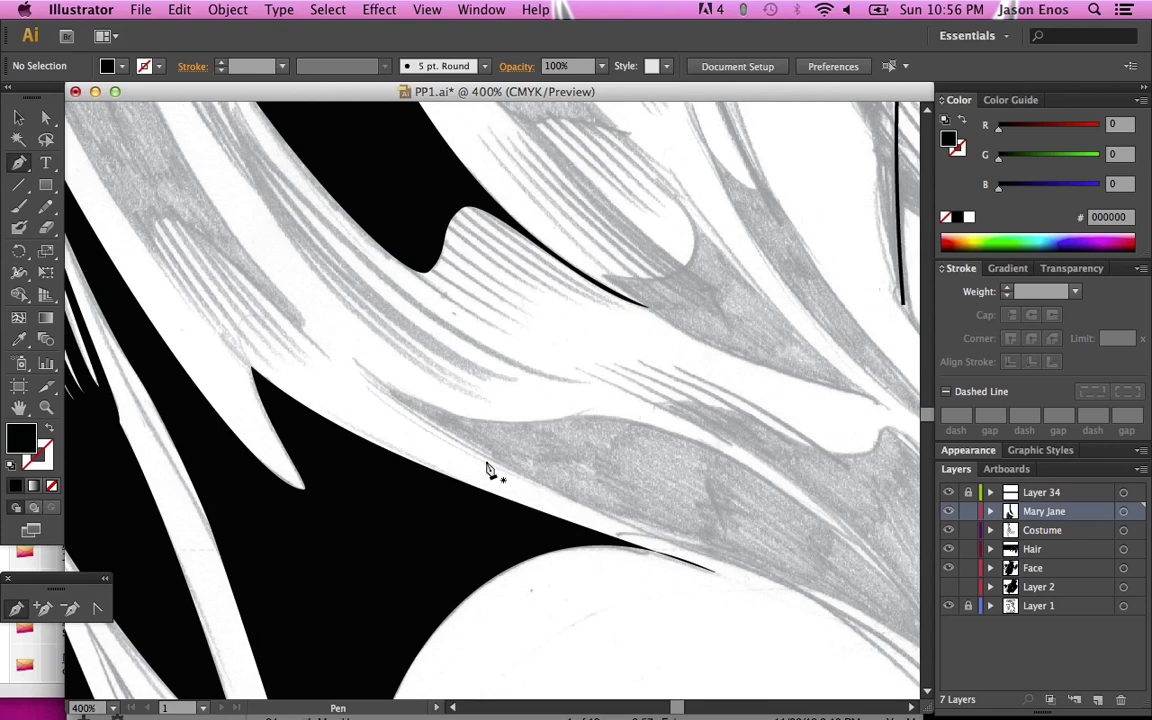
pyautogui.click(504, 332)
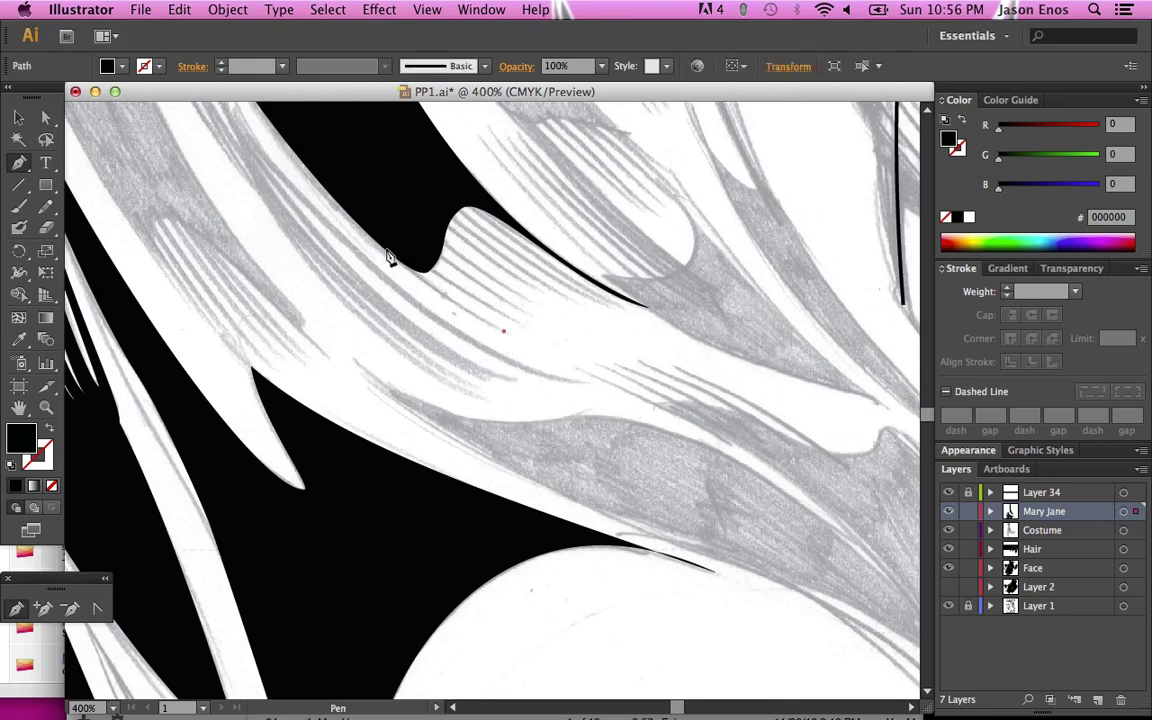
pyautogui.click(386, 251)
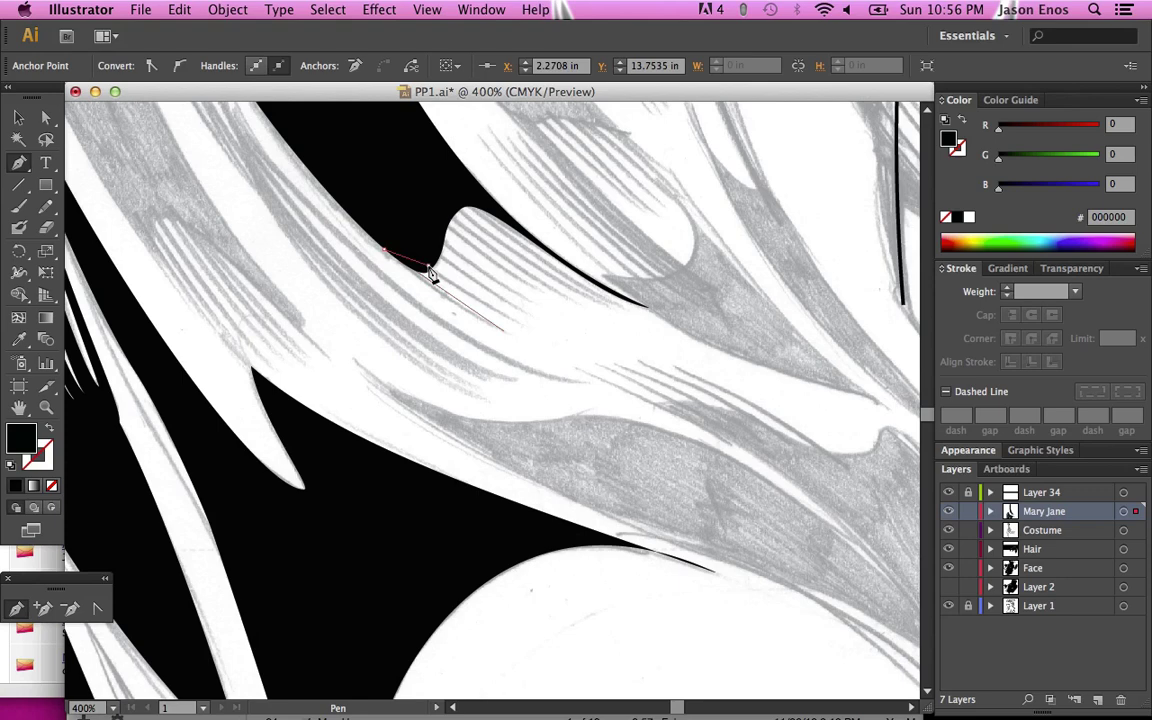
pyautogui.click(504, 330)
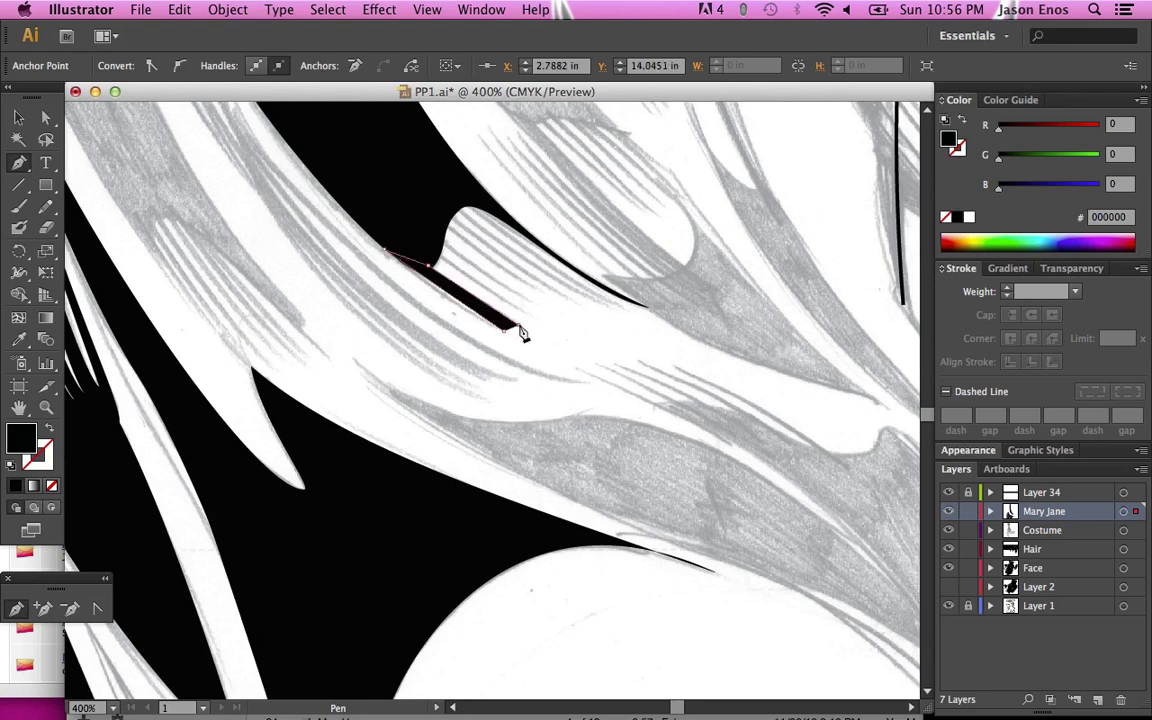
pyautogui.click(524, 316)
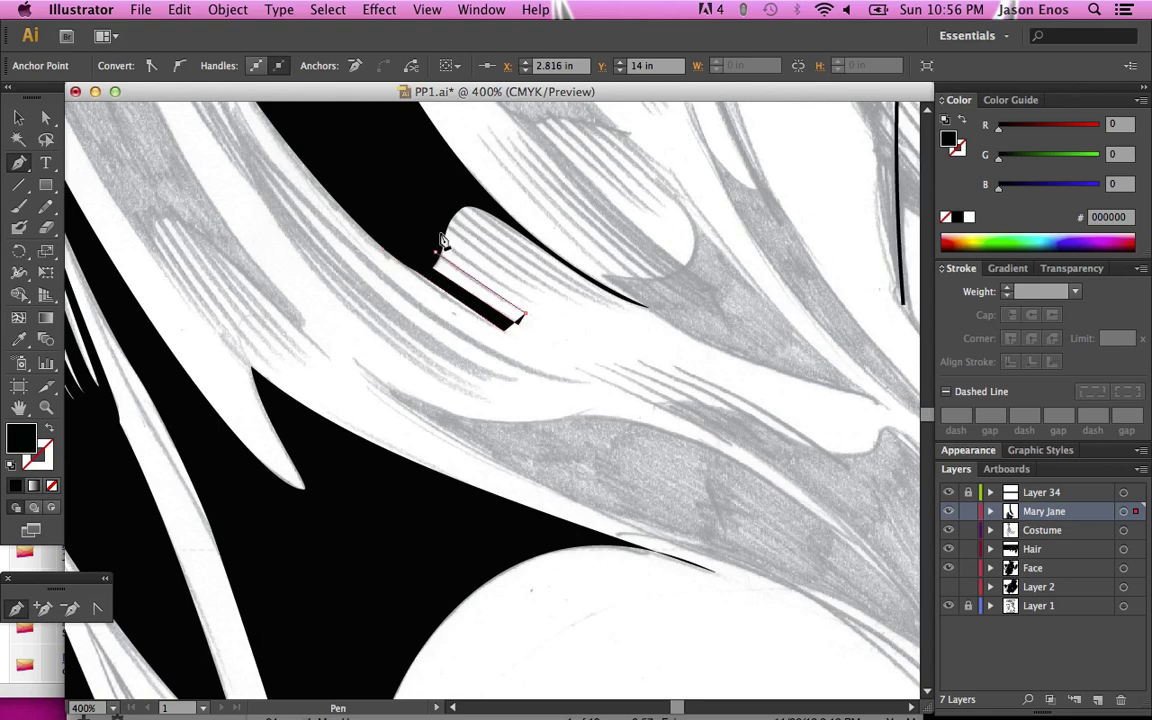
pyautogui.click(440, 241)
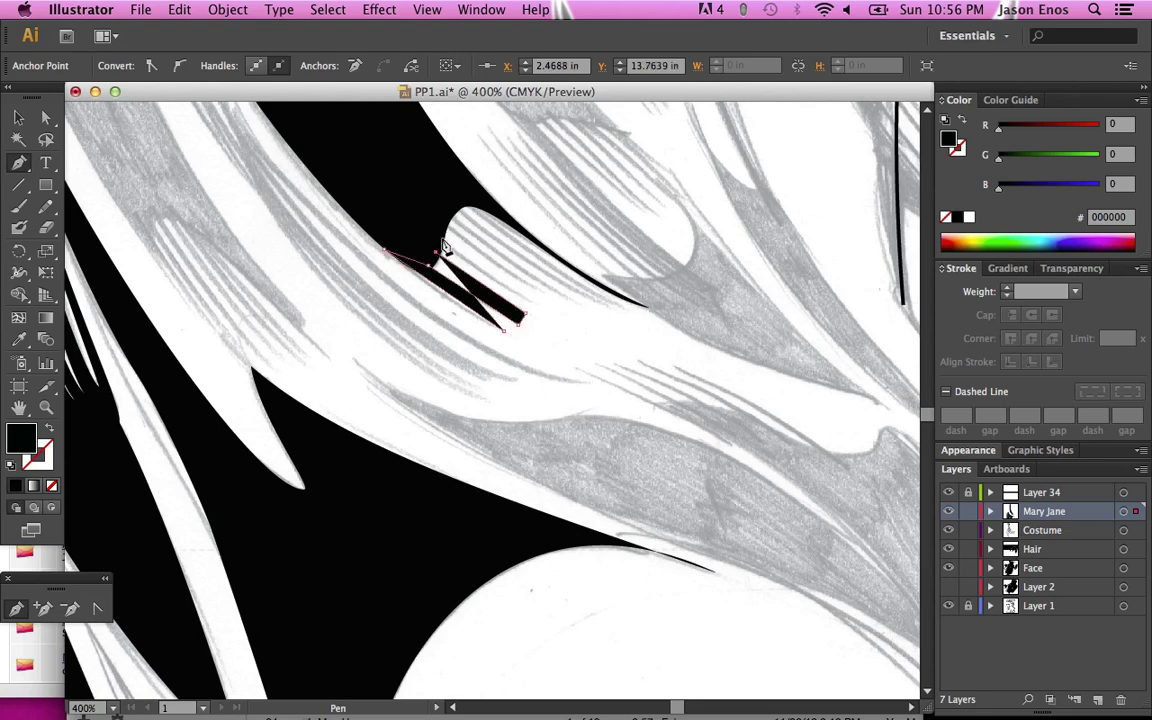
pyautogui.click(533, 291)
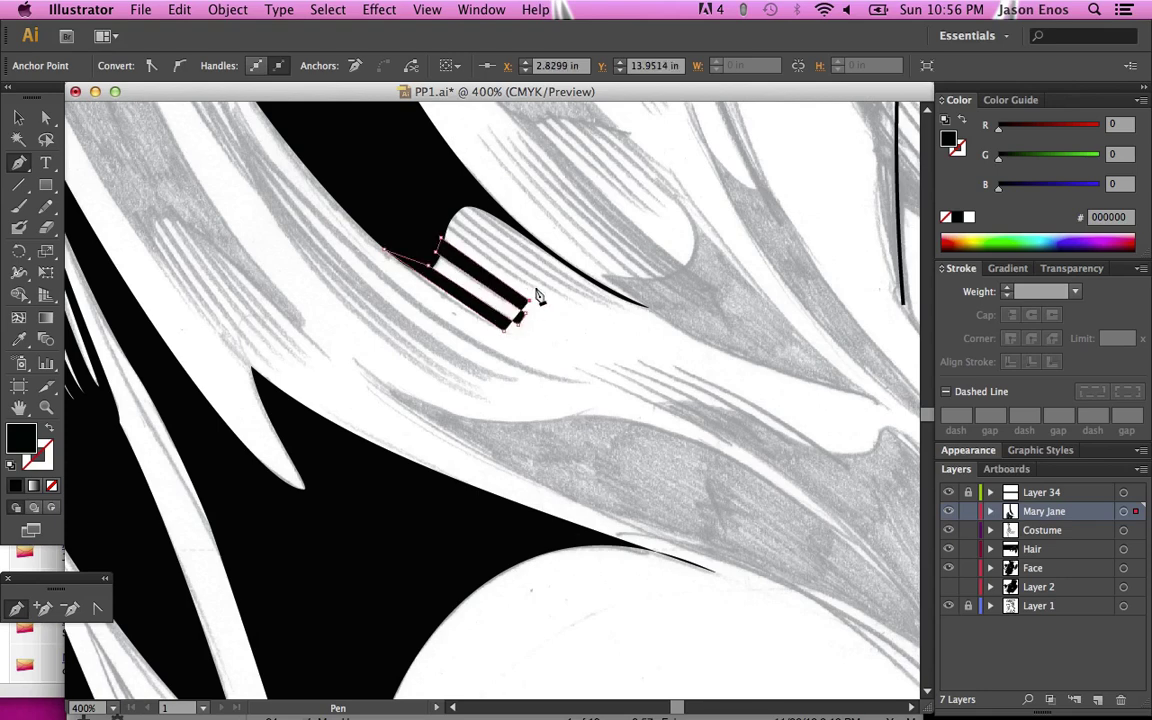
pyautogui.click(448, 215)
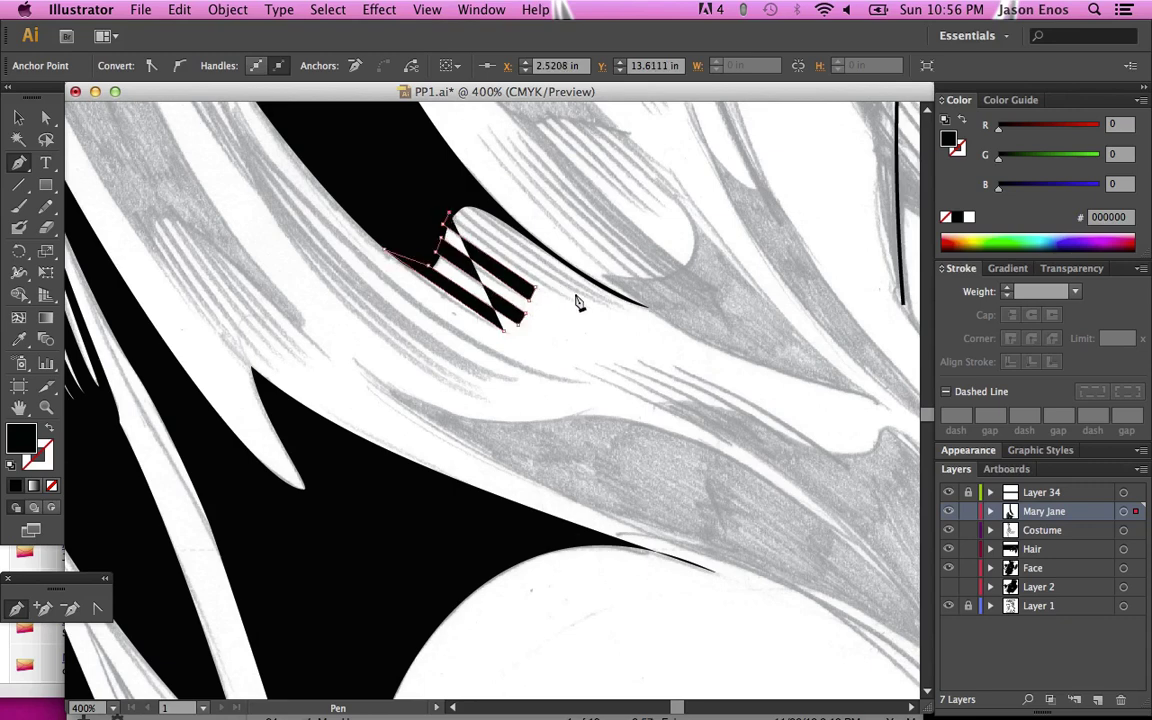
pyautogui.click(568, 298)
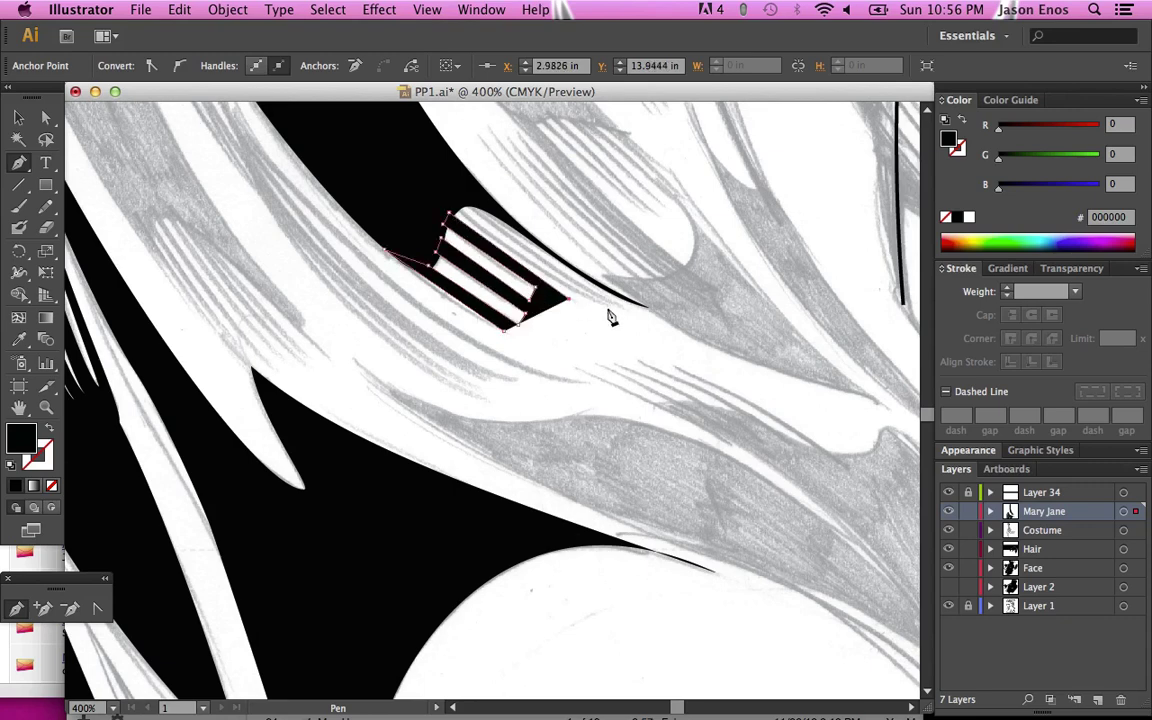
pyautogui.click(609, 313)
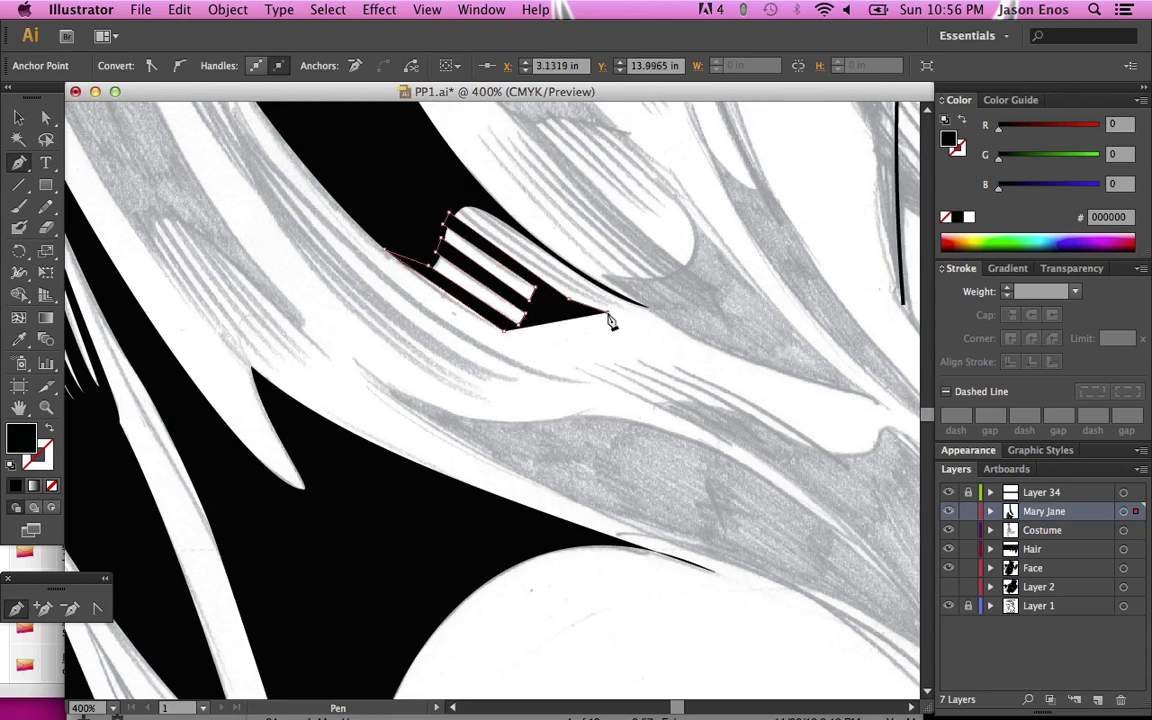
pyautogui.click(457, 210)
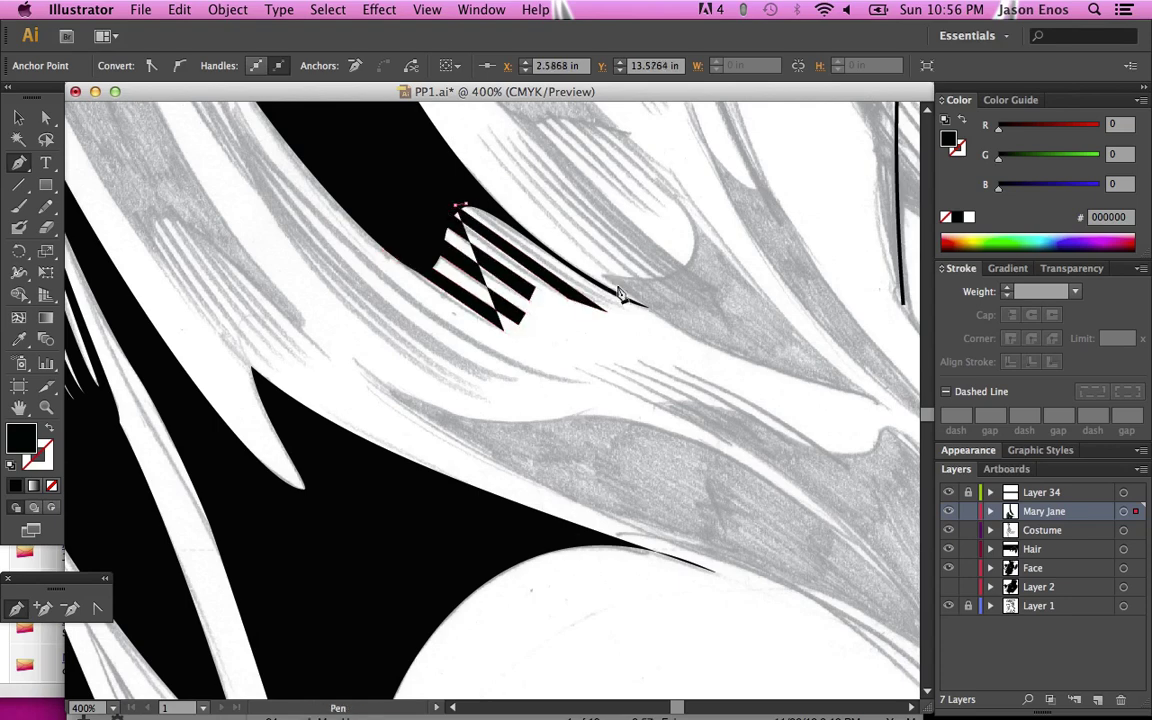
pyautogui.hotkey('ctrl', 'z')
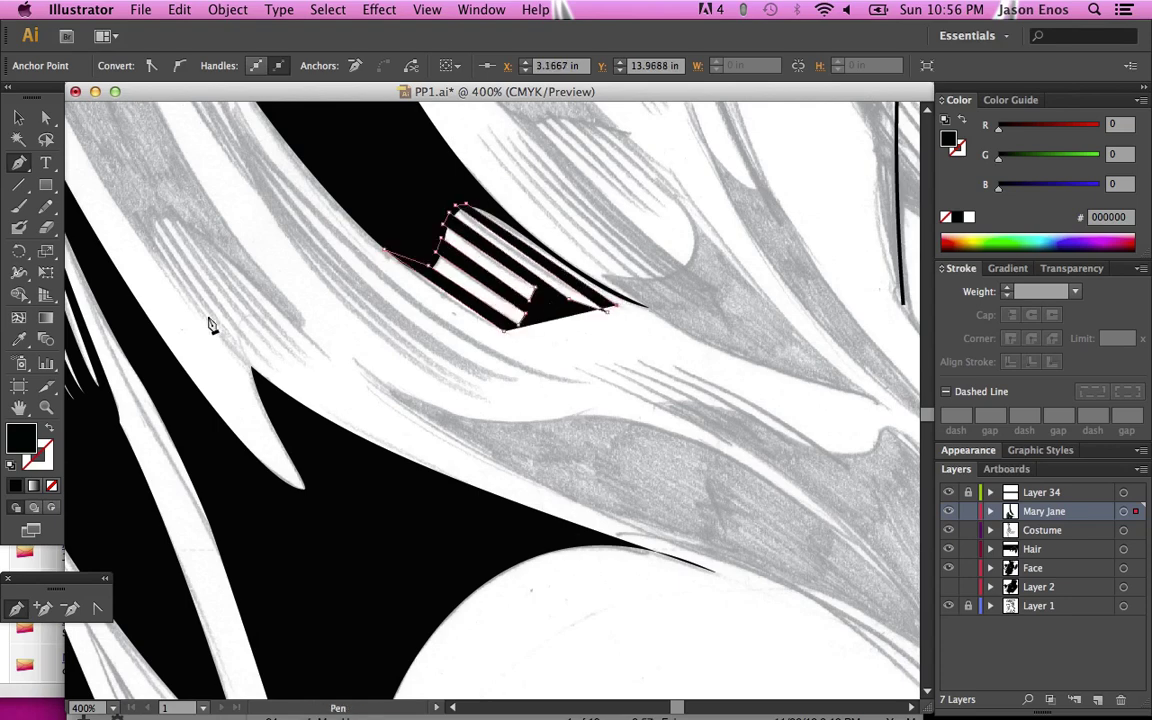
# Step: Swap the hatch path's fill and stroke, drop its stroke weight from 0.5 pt to 0.25 pt, and zoom in
pyautogui.click(48, 431)
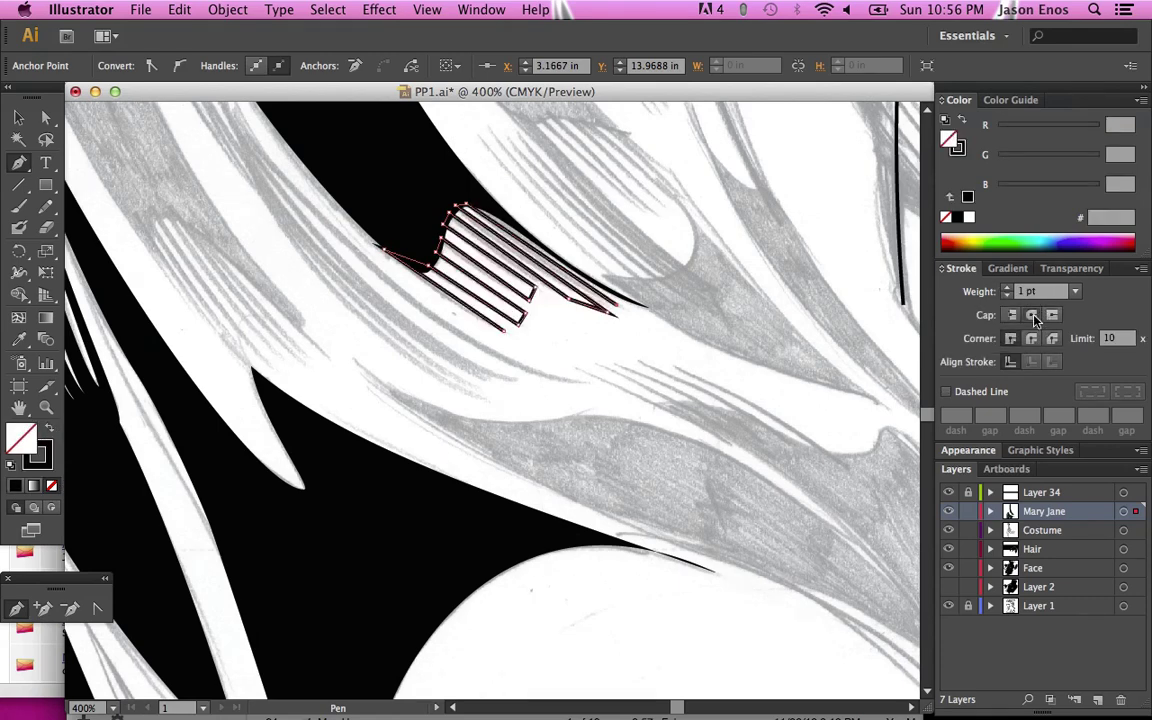
pyautogui.click(1076, 292)
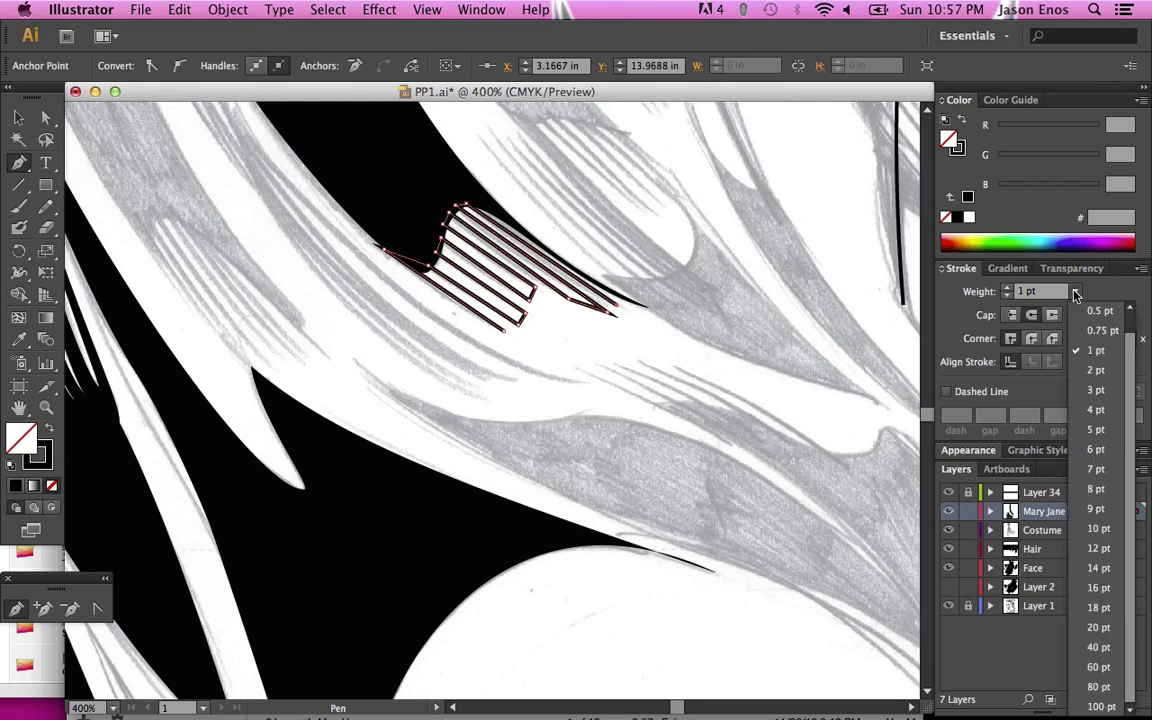
pyautogui.click(1088, 325)
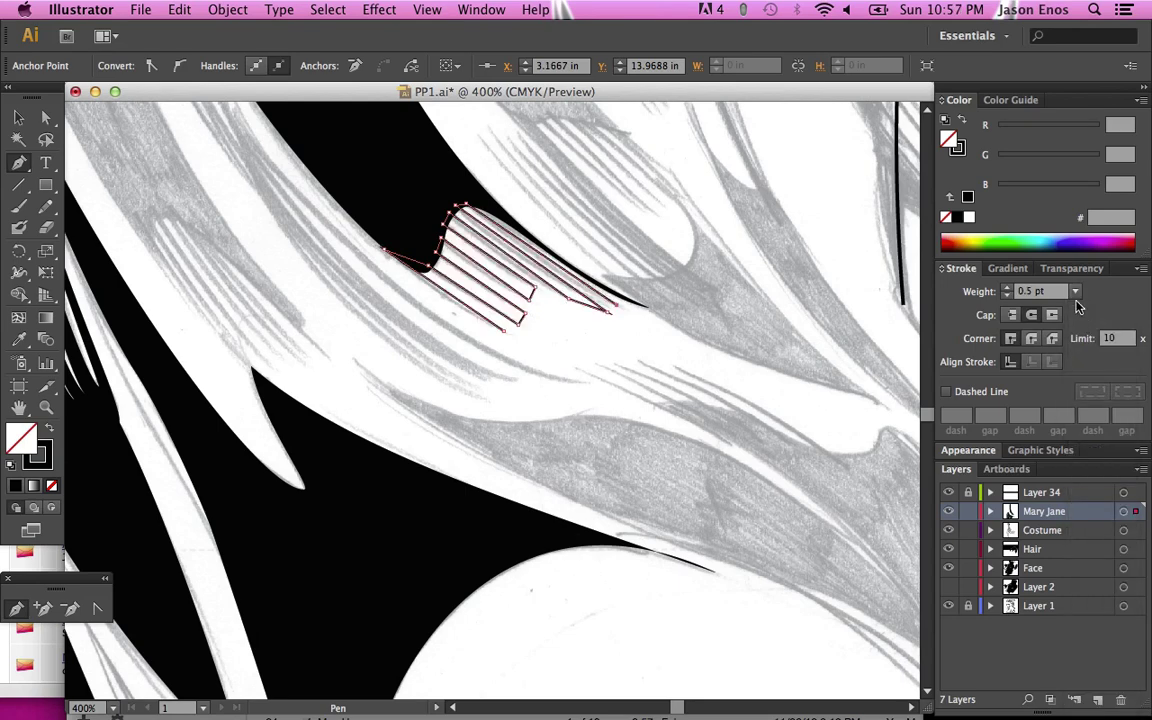
pyautogui.click(1075, 291)
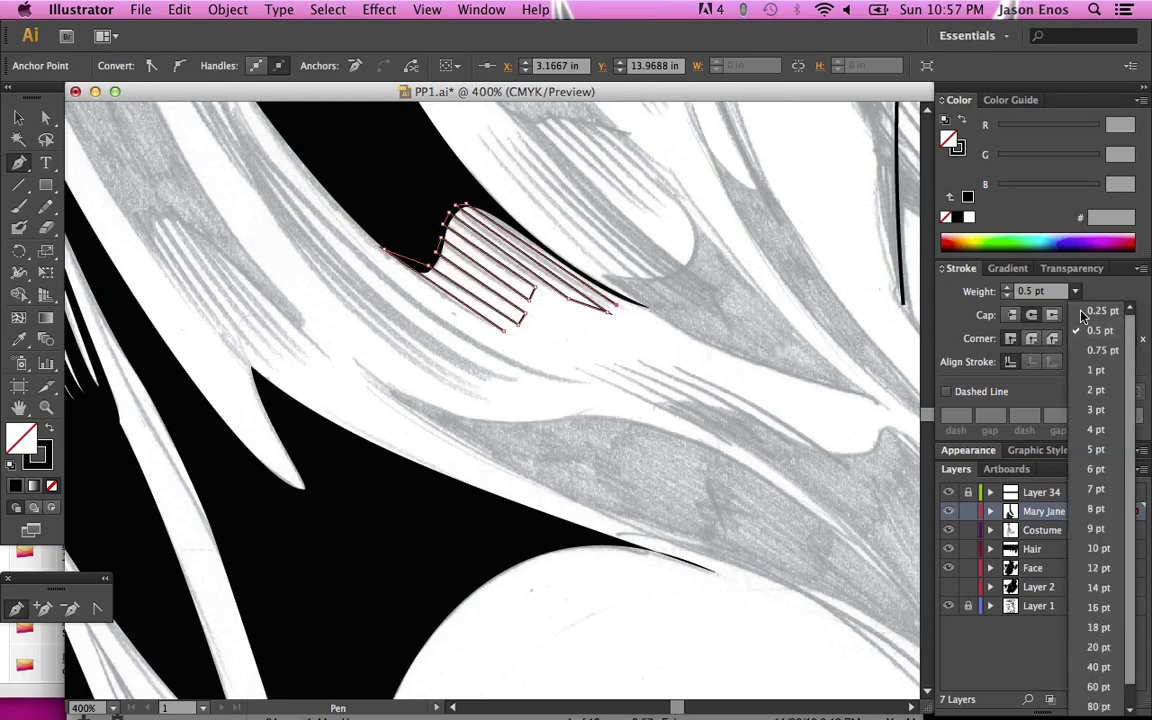
pyautogui.click(1084, 312)
pyautogui.press('super+equal')
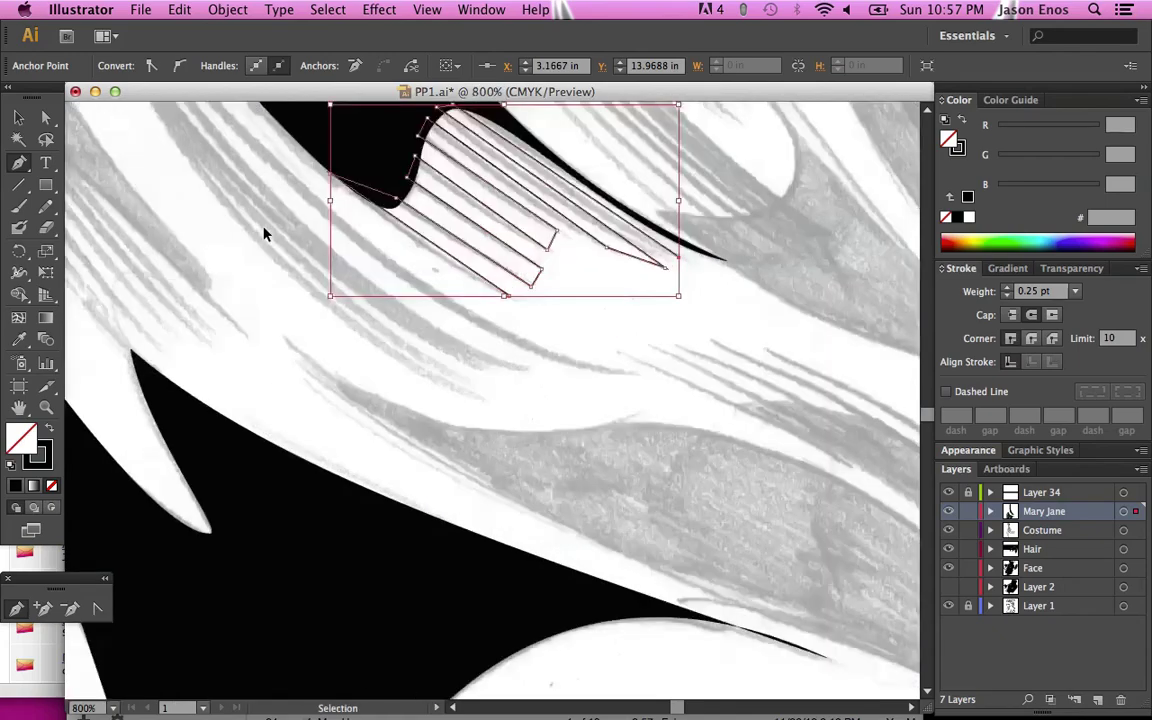
pyautogui.press('super+equal')
pyautogui.scroll(5, 267, 236)
pyautogui.scroll(2, 267, 236)
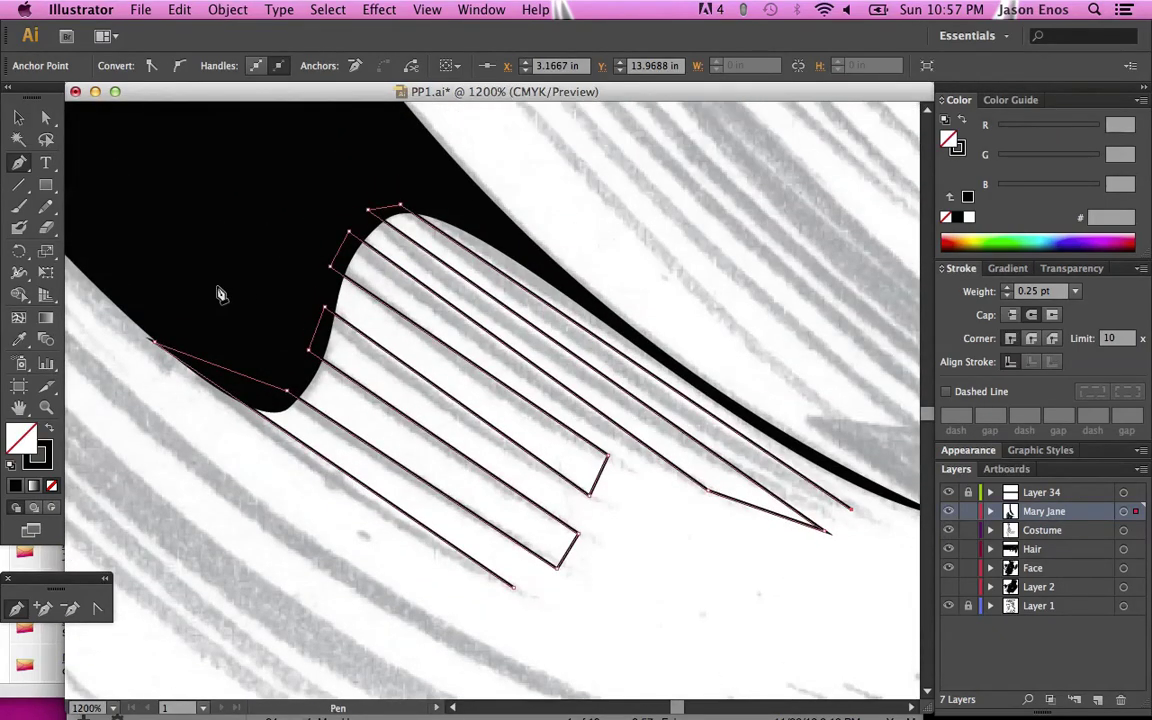
# Step: Delete the leftmost zigzag connector and the two short connectors between the lower strand ends
pyautogui.click(44, 609)
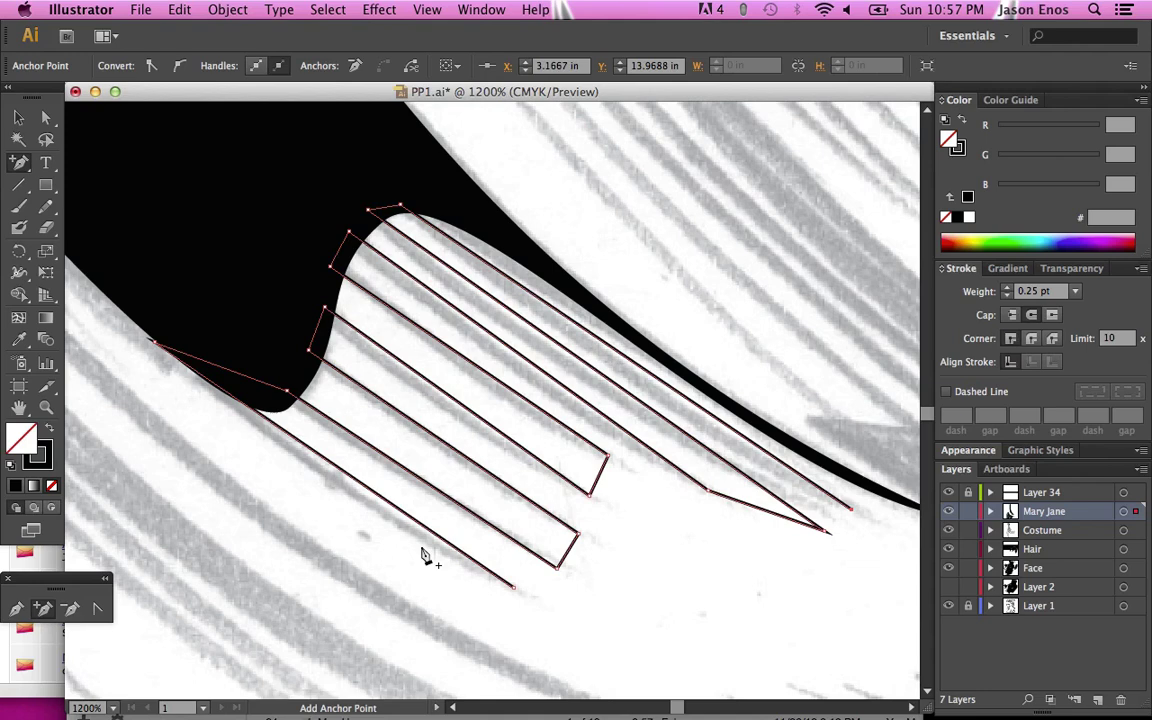
pyautogui.click(252, 385)
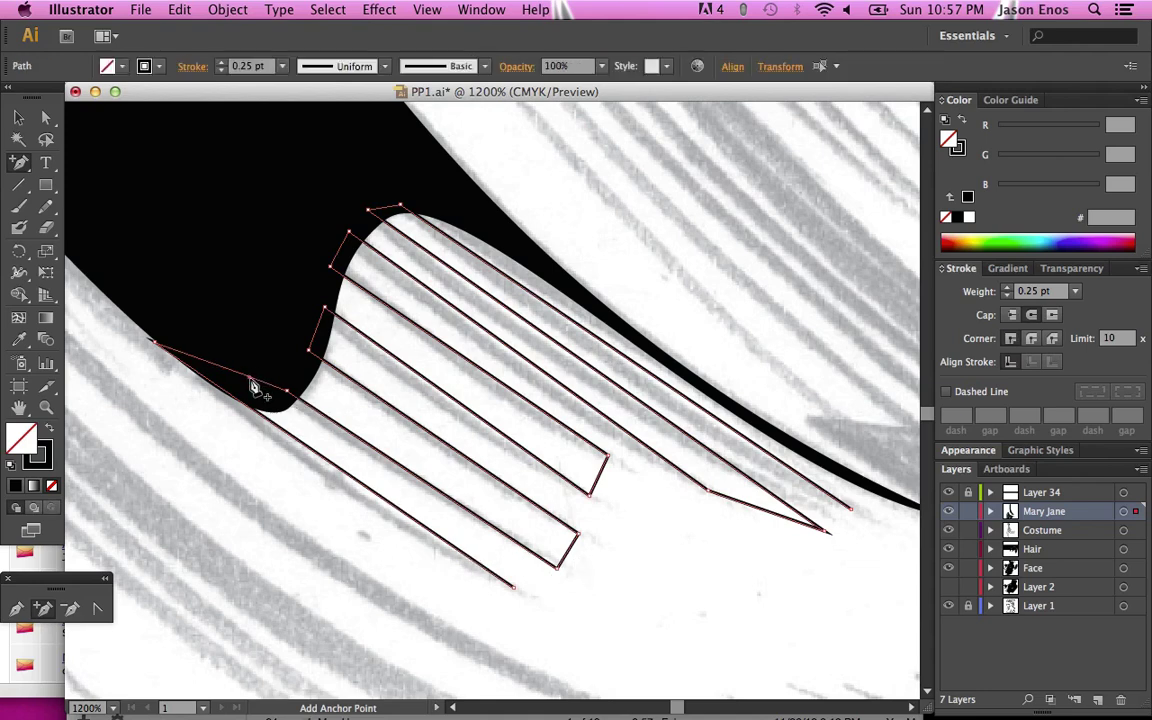
pyautogui.click(572, 558)
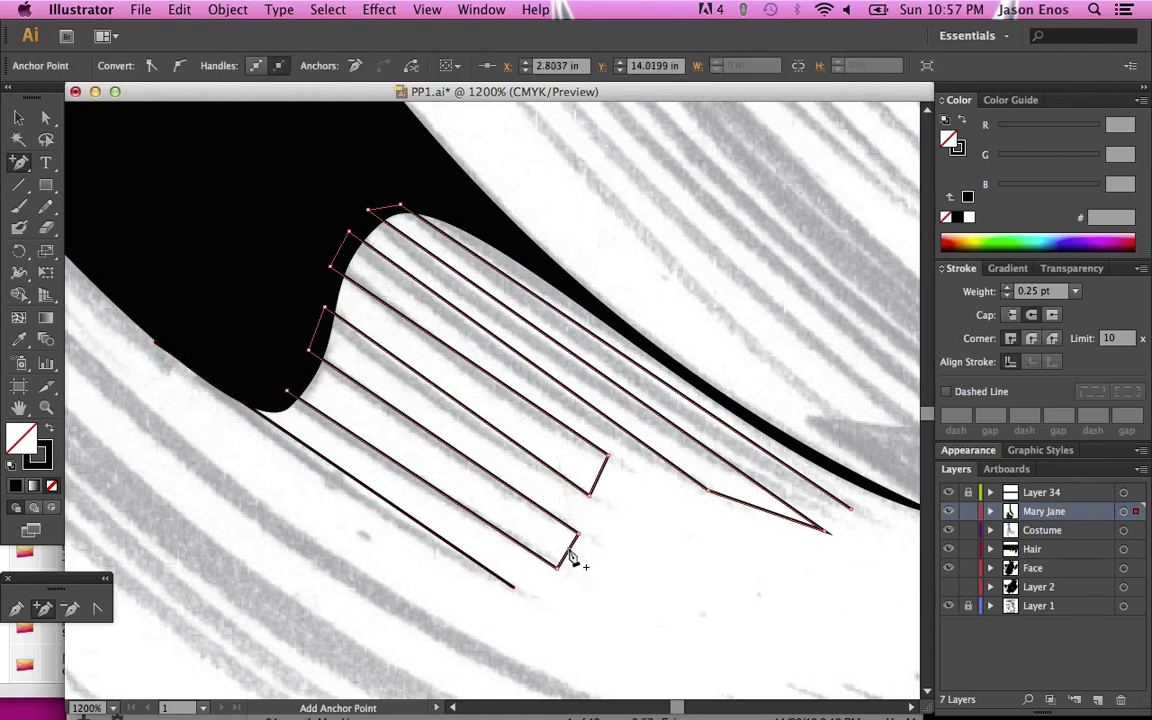
pyautogui.press('Delete')
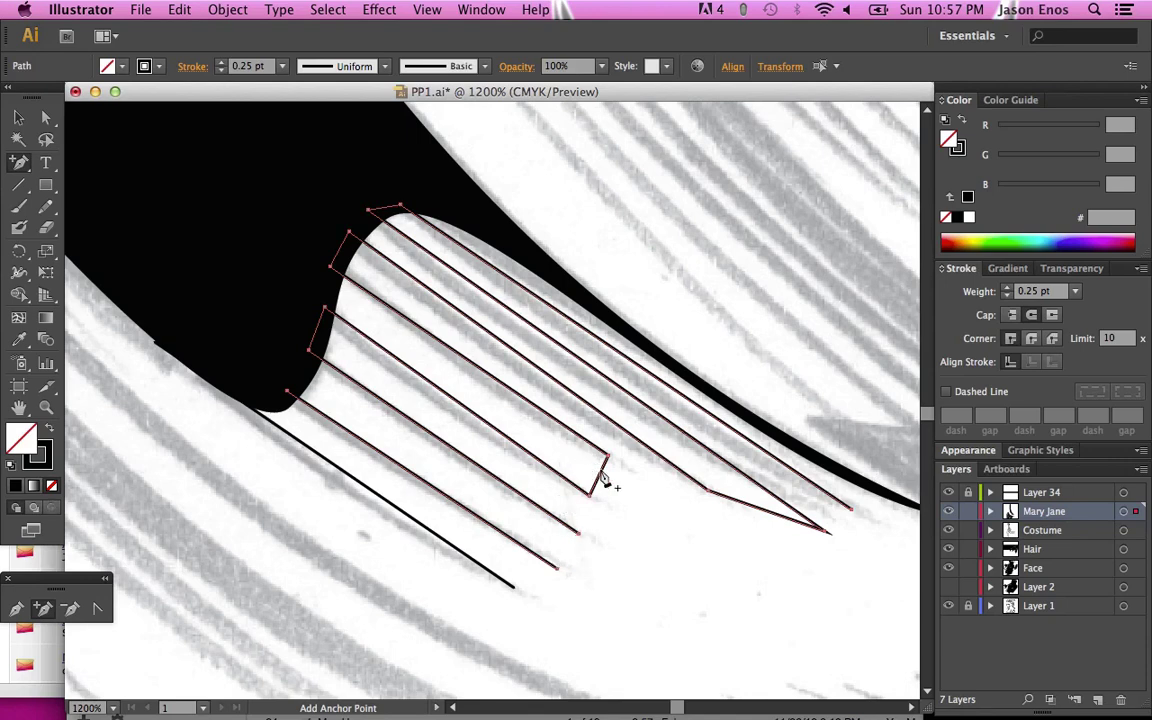
pyautogui.click(604, 479)
pyautogui.press('Delete')
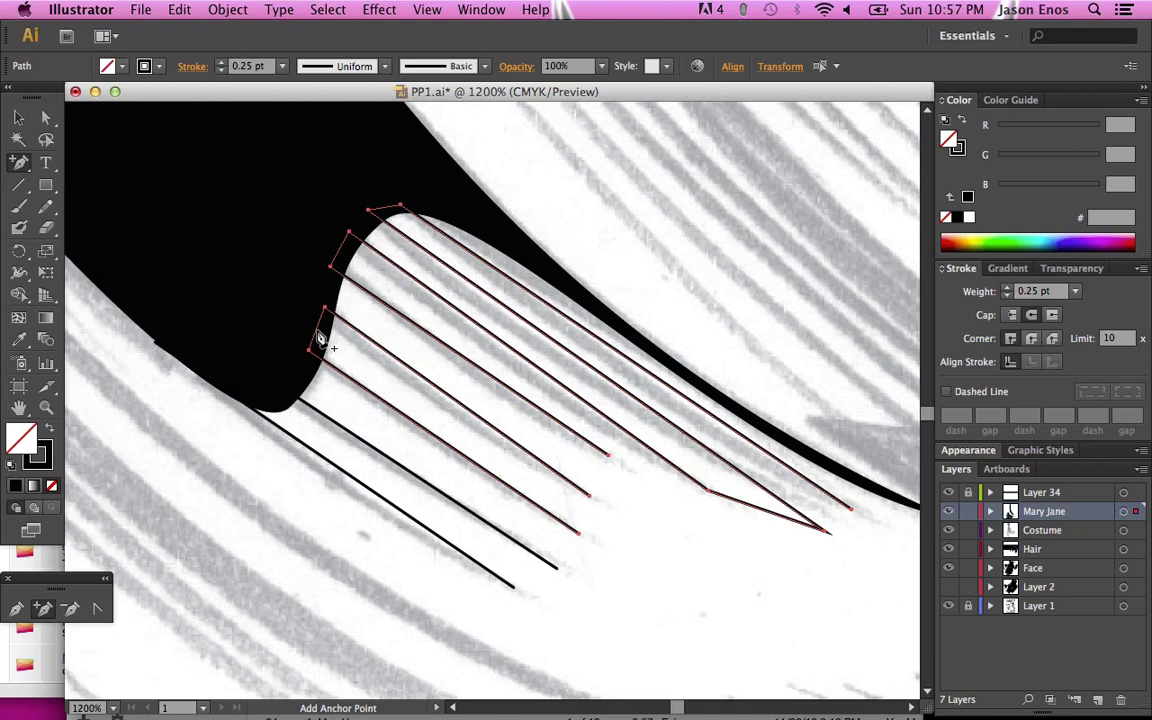
# Step: Delete the upper-left, top, right-hand and topmost connectors, leaving two long tapered strands
pyautogui.click(319, 336)
pyautogui.press('Delete')
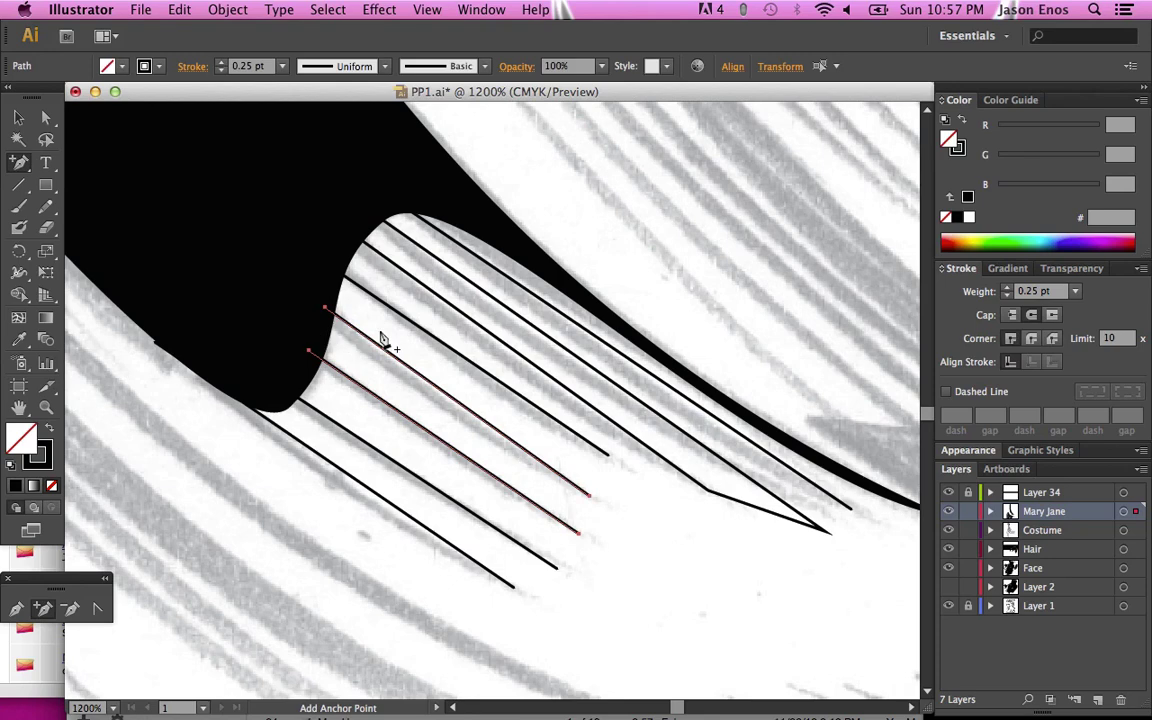
pyautogui.click(347, 250)
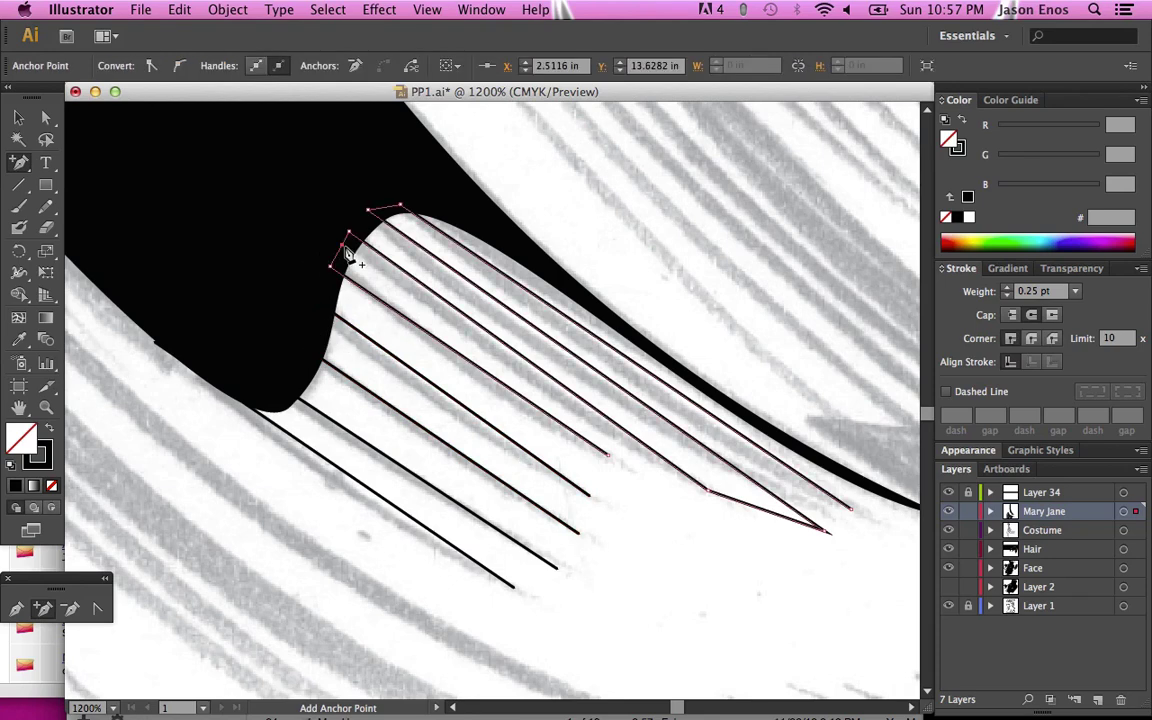
pyautogui.press('Delete')
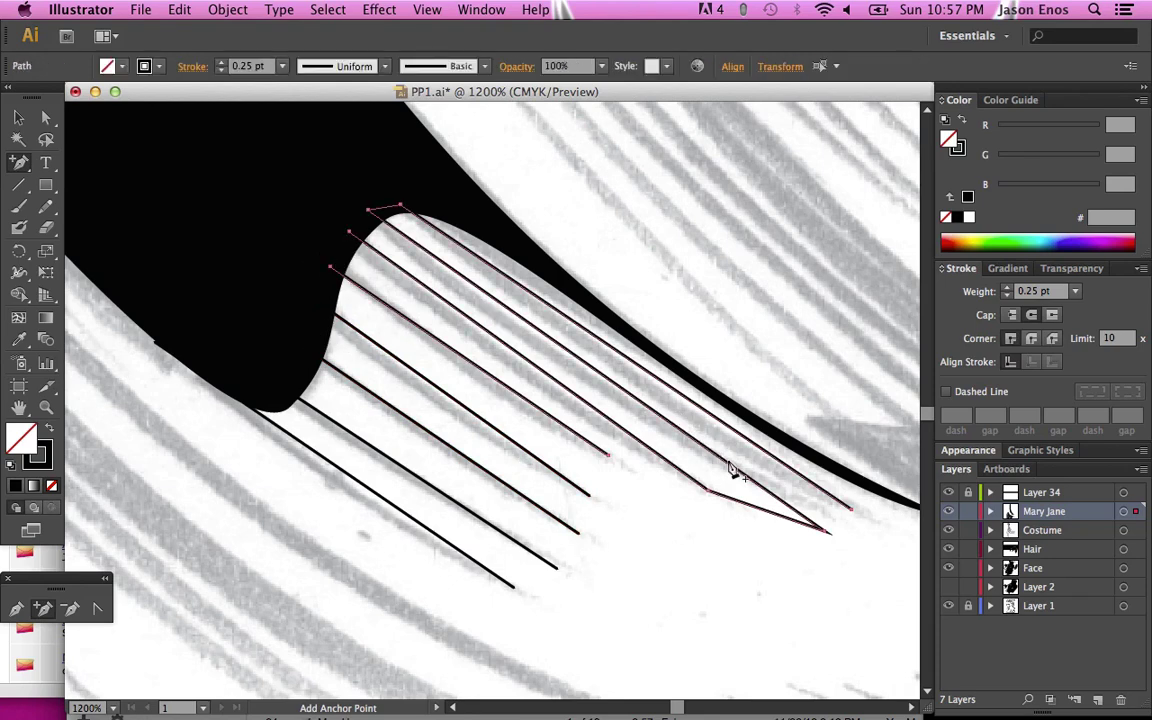
pyautogui.click(745, 510)
pyautogui.press('Delete')
pyautogui.click(383, 218)
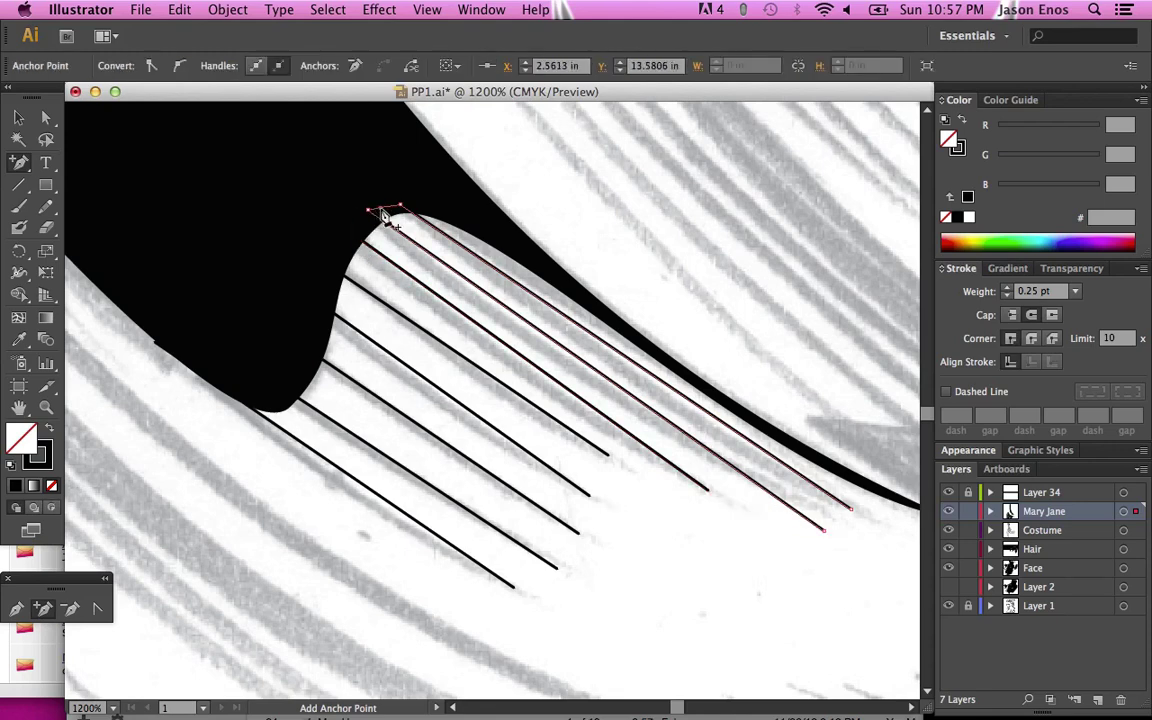
pyautogui.press('Delete')
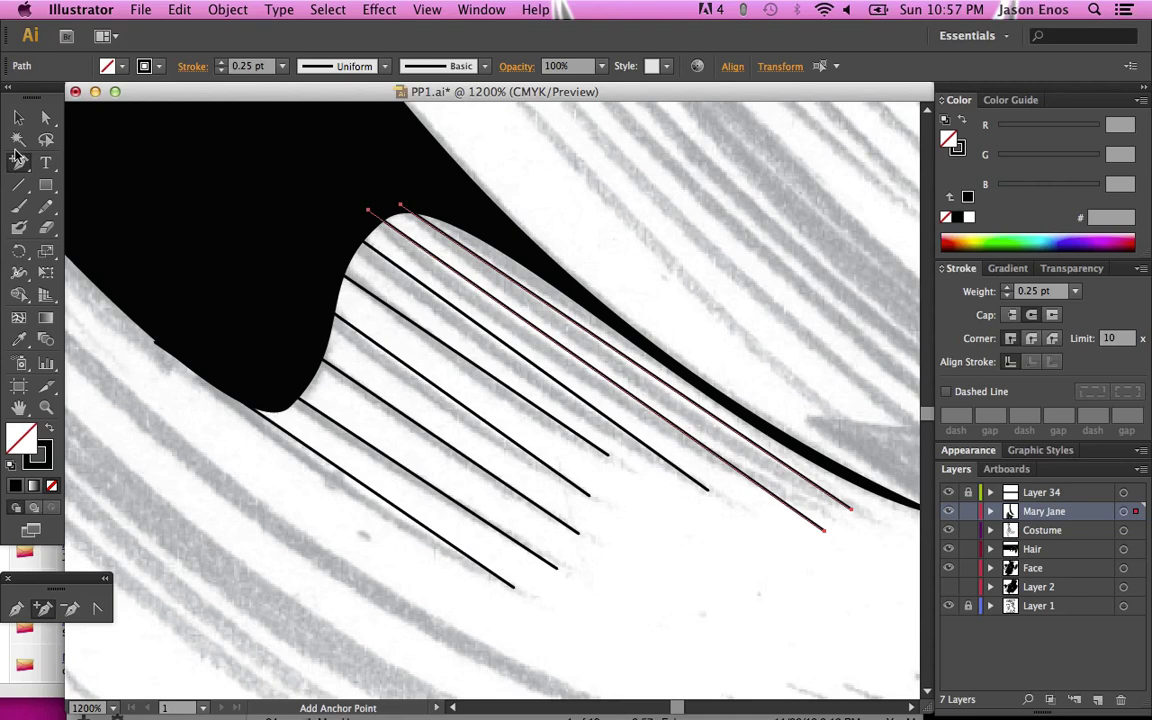
# Step: Nudge the anchors of two neighbouring hatch strands so their starts tuck into the hair edge
pyautogui.click(45, 117)
pyautogui.click(360, 307)
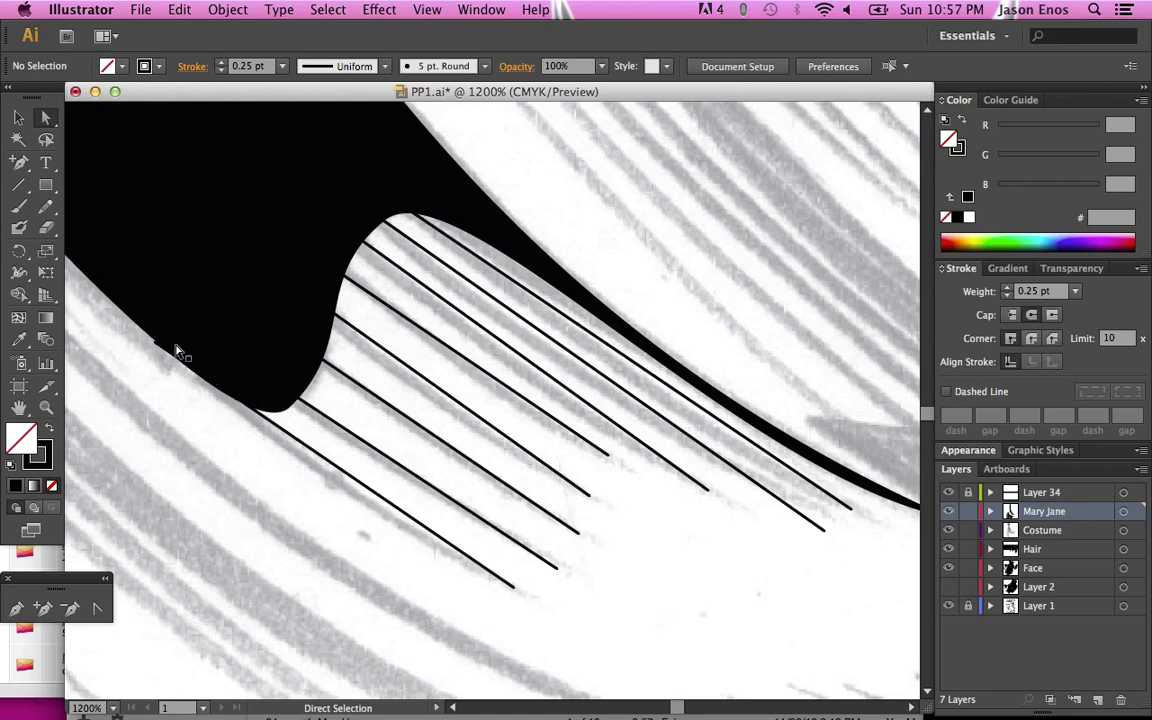
pyautogui.click(308, 409)
pyautogui.moveTo(287, 394); pyautogui.dragTo(283, 398)
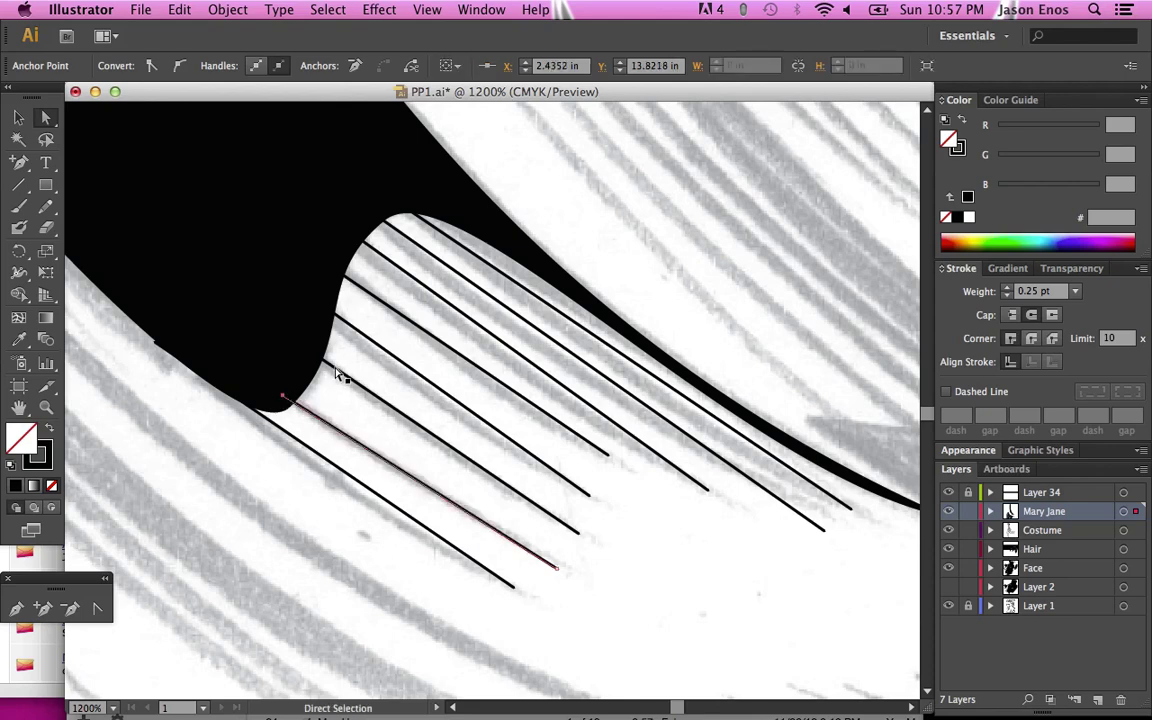
pyautogui.click(310, 358)
pyautogui.moveTo(309, 350); pyautogui.dragTo(303, 355)
# Step: Slide the bottom strand along the hair edge and pull another strand's upper end into place
pyautogui.hscroll(-5, 193, 437)
pyautogui.scroll(3, 193, 437)
pyautogui.hscroll(5, 196, 438)
pyautogui.scroll(-2, 196, 438)
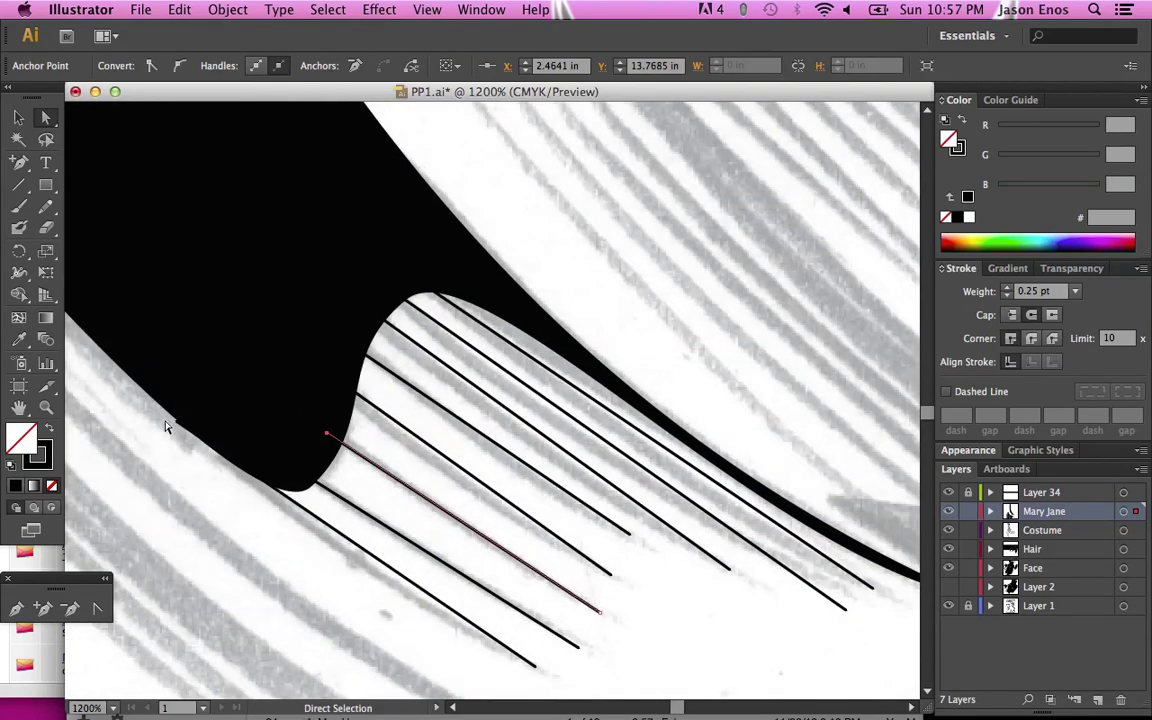
pyautogui.moveTo(180, 432); pyautogui.dragTo(258, 484)
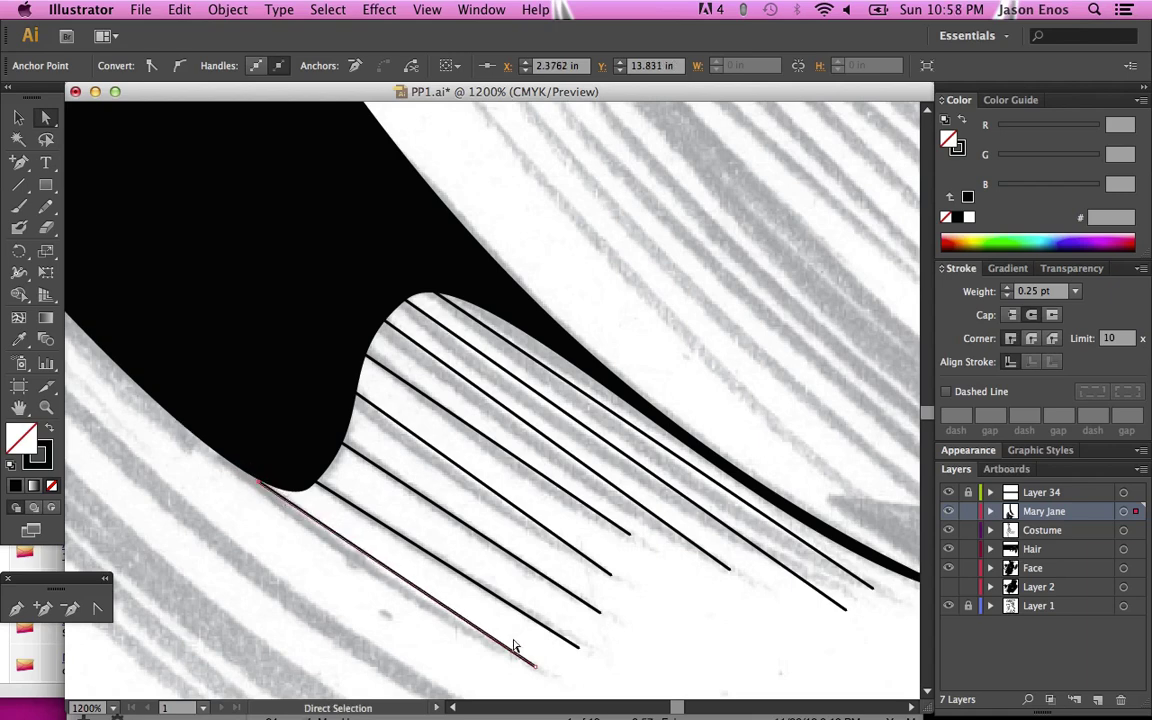
pyautogui.click(366, 405)
pyautogui.moveTo(346, 388); pyautogui.dragTo(343, 396)
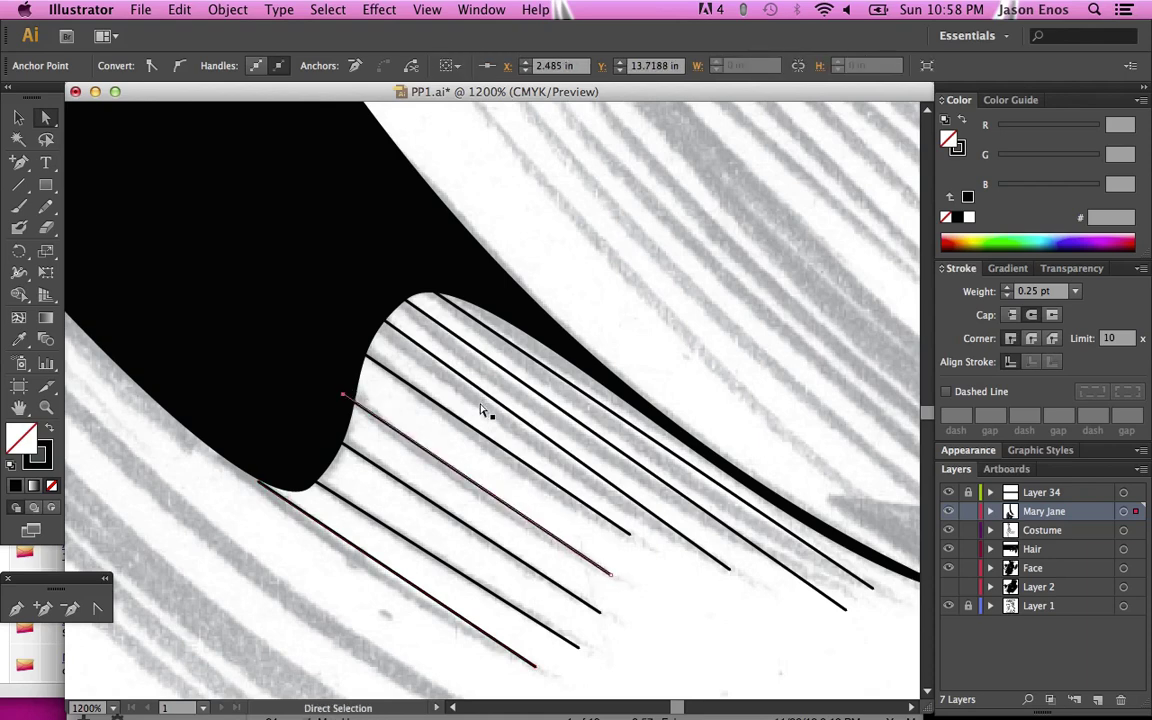
pyautogui.click(376, 362)
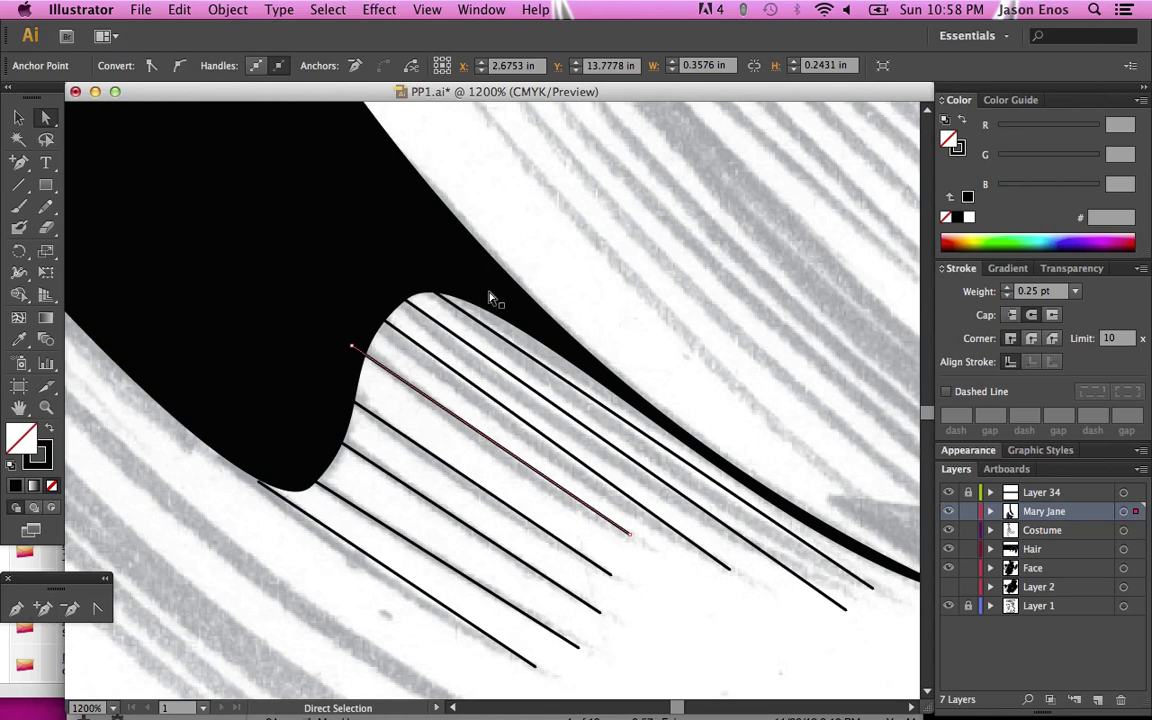
# Step: Convert the strands' end anchors to smooth points, dragging out handles so each strand curves
pyautogui.hotkey('shift', 'c')
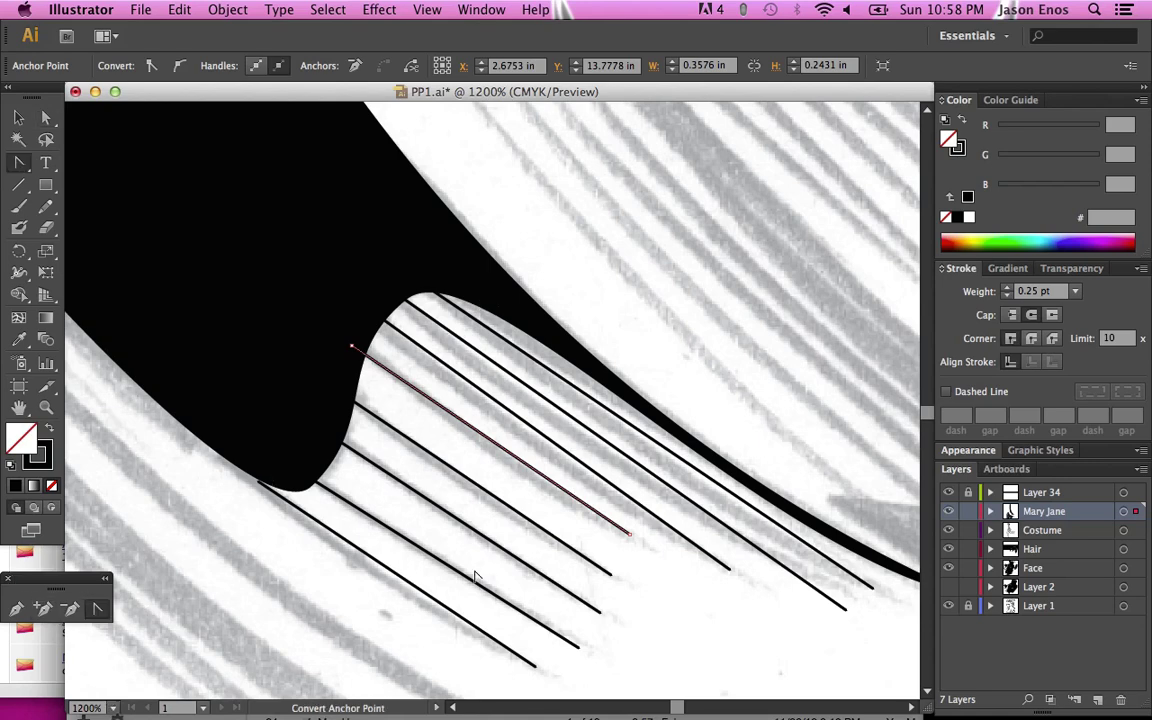
pyautogui.scroll(-3, 430, 520)
pyautogui.scroll(-1, 476, 576)
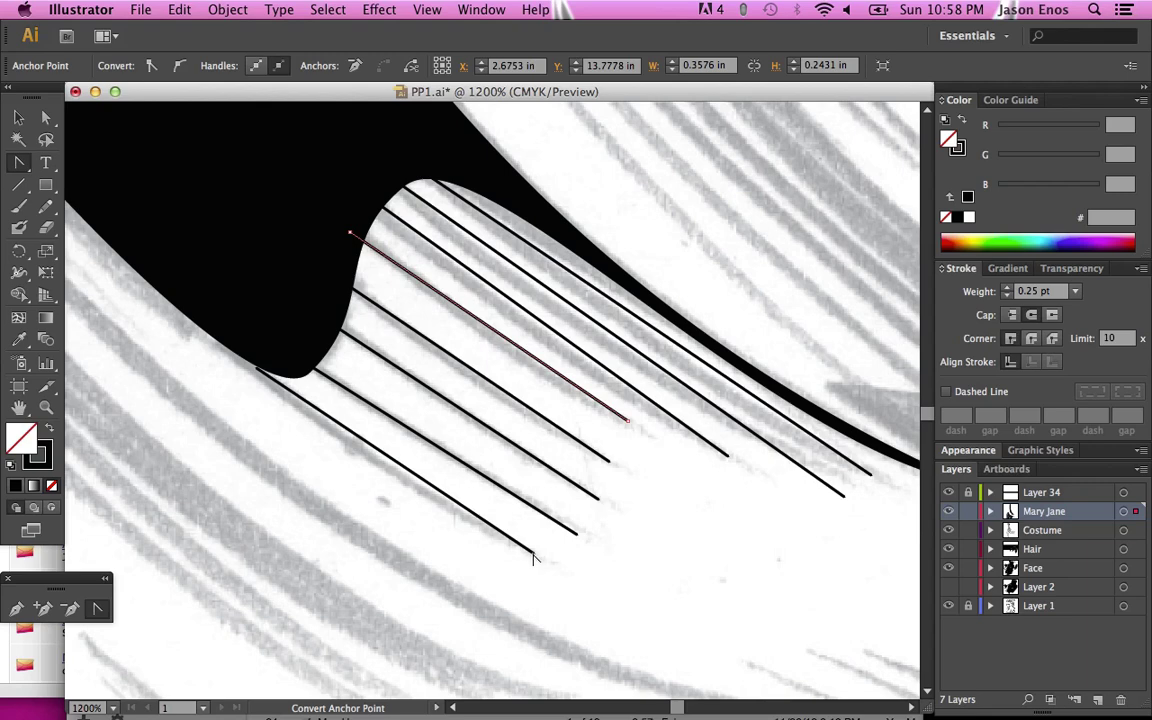
pyautogui.moveTo(533, 553); pyautogui.dragTo(588, 554)
pyautogui.moveTo(479, 549); pyautogui.dragTo(485, 546)
pyautogui.moveTo(579, 539); pyautogui.dragTo(557, 497)
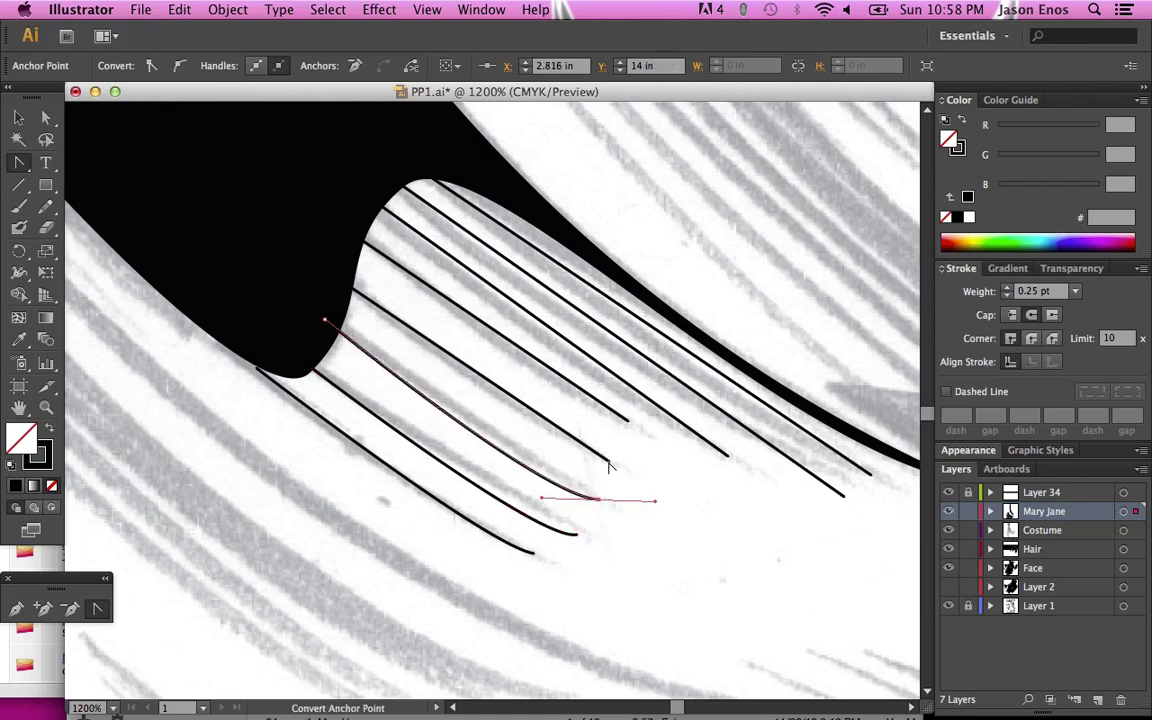
pyautogui.moveTo(609, 465); pyautogui.dragTo(659, 468)
pyautogui.moveTo(628, 427); pyautogui.dragTo(589, 437)
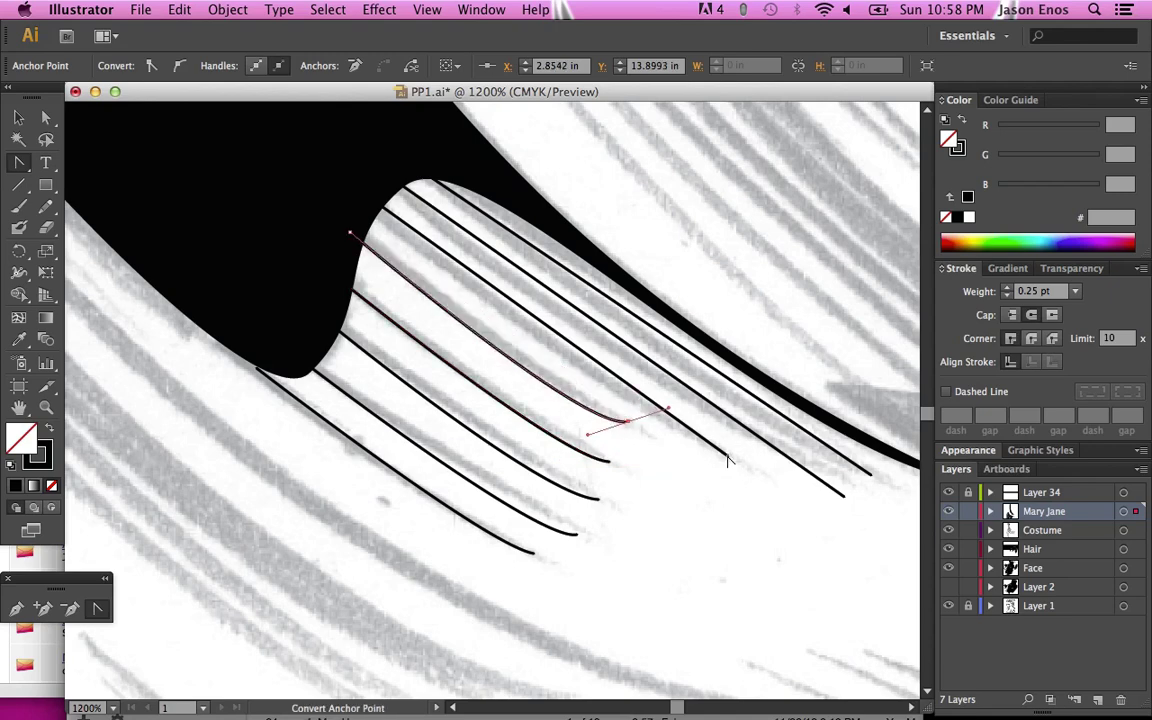
pyautogui.moveTo(728, 459)
pyautogui.mouseDown()
pyautogui.moveTo(765, 457)
pyautogui.moveTo(843, 501)
pyautogui.moveTo(818, 504)
pyautogui.moveTo(895, 482)
pyautogui.mouseUp()
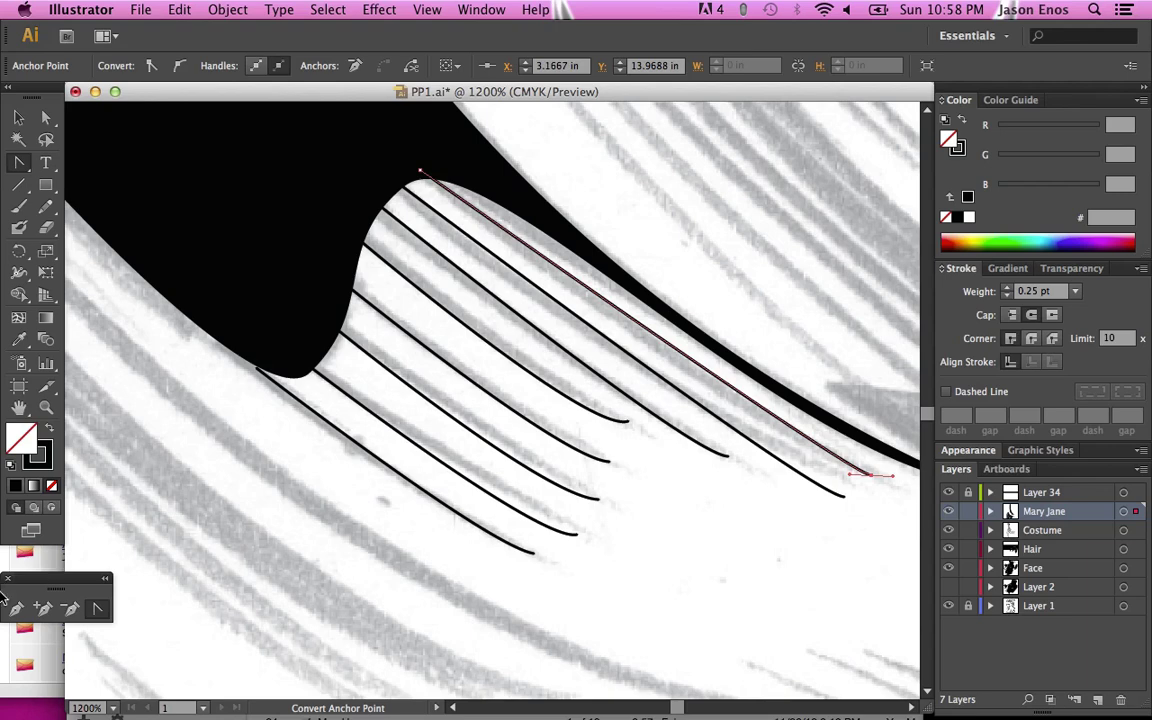
# Step: Fine-tune the lower and upper strands' end handles to follow the sketch, checking by toggling the pencil layer
pyautogui.click(45, 117)
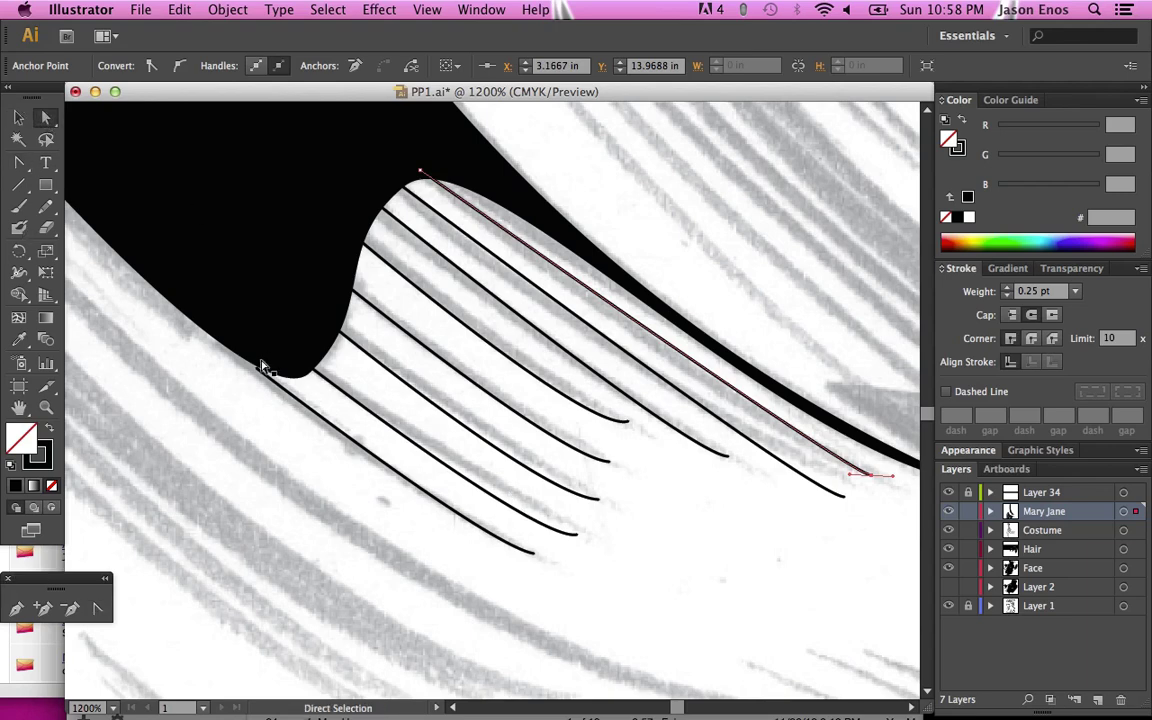
pyautogui.click(577, 538)
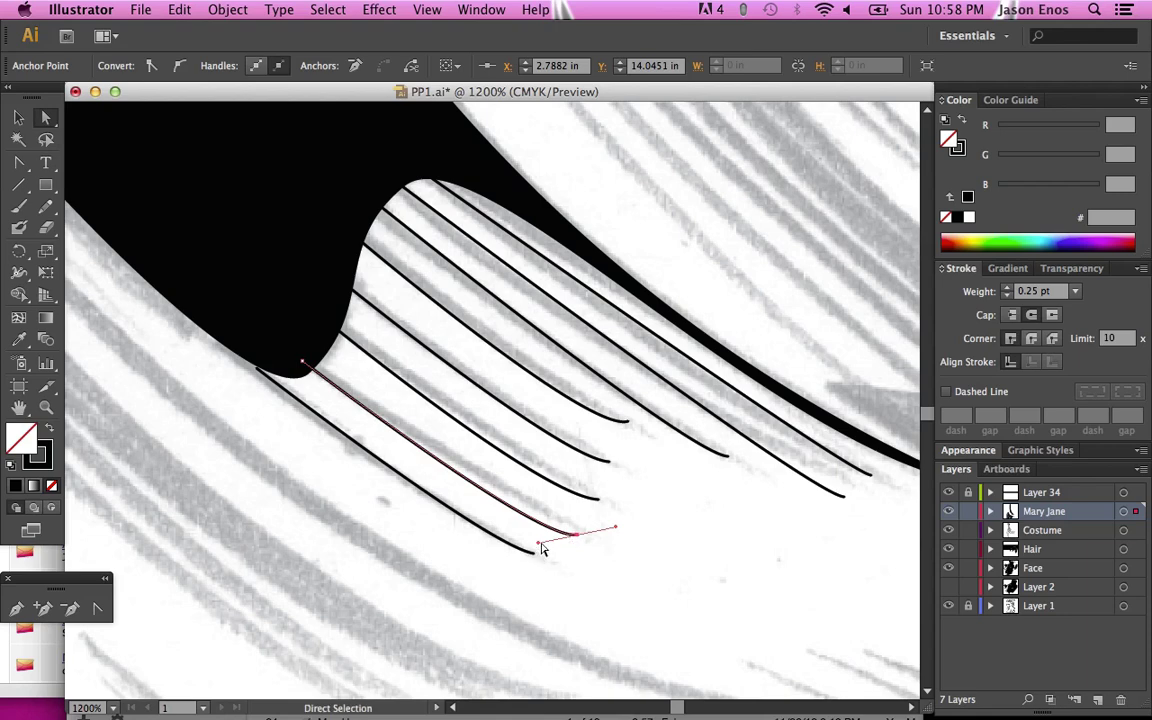
pyautogui.moveTo(539, 545); pyautogui.dragTo(508, 507)
pyautogui.moveTo(575, 540); pyautogui.dragTo(576, 533)
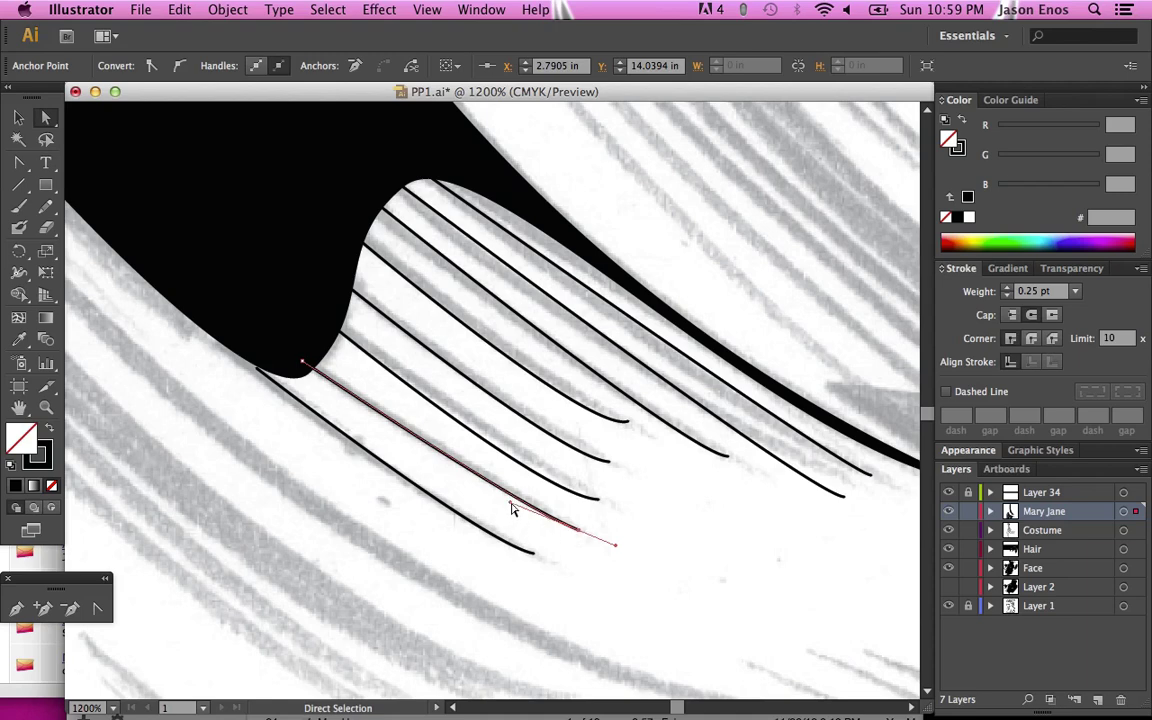
pyautogui.moveTo(509, 503); pyautogui.dragTo(509, 497)
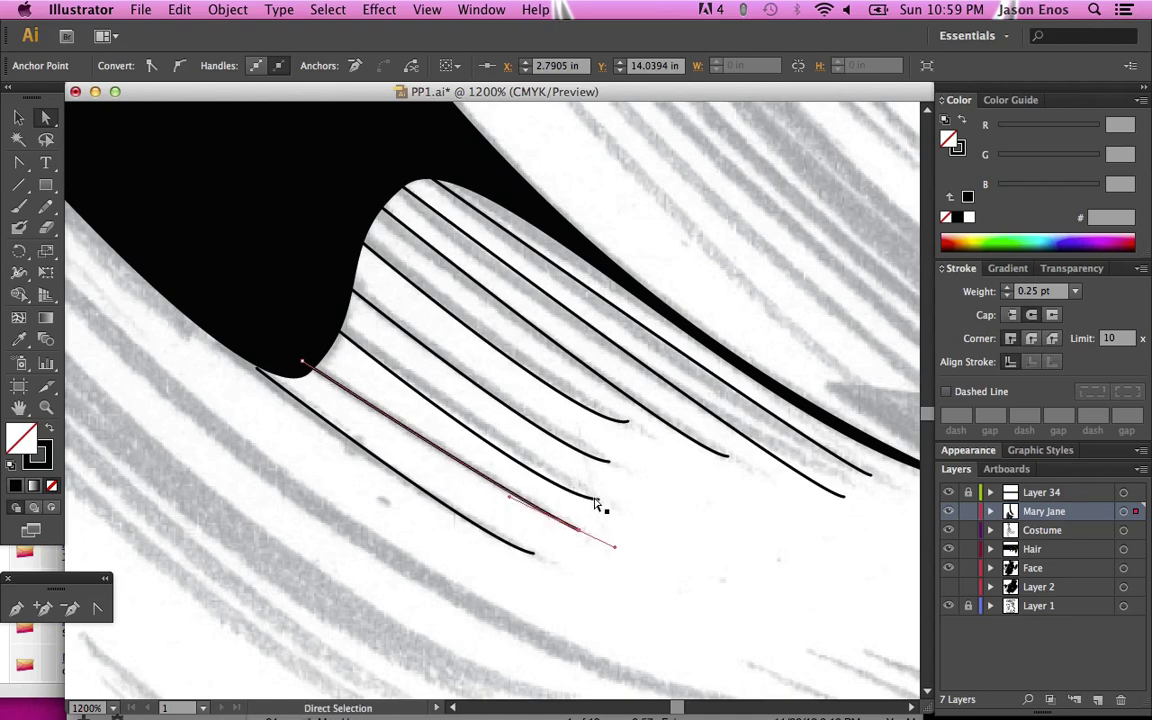
pyautogui.click(597, 500)
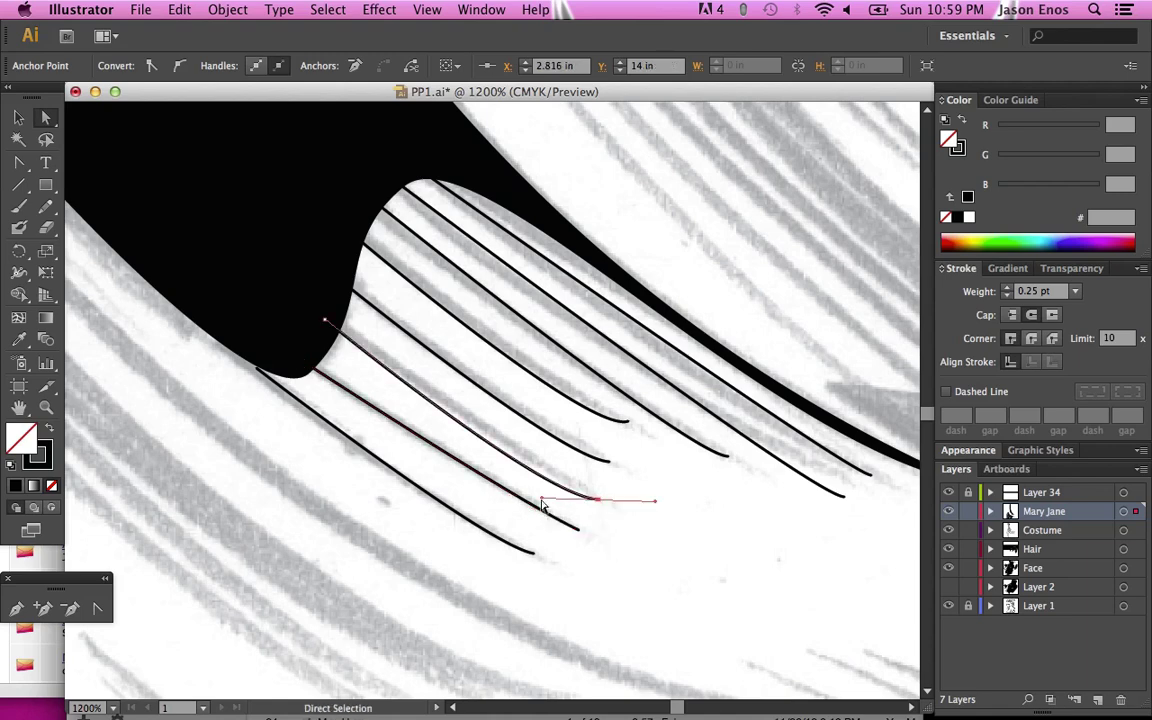
pyautogui.moveTo(542, 504); pyautogui.dragTo(537, 477)
pyautogui.click(948, 594)
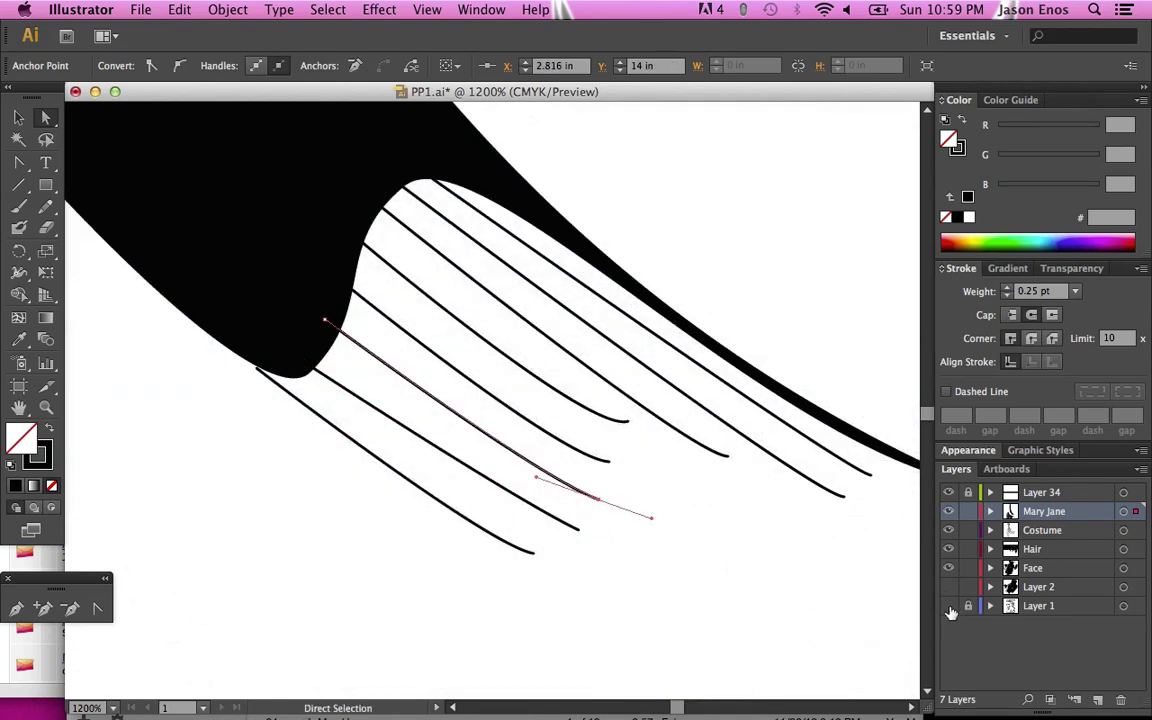
pyautogui.click(948, 606)
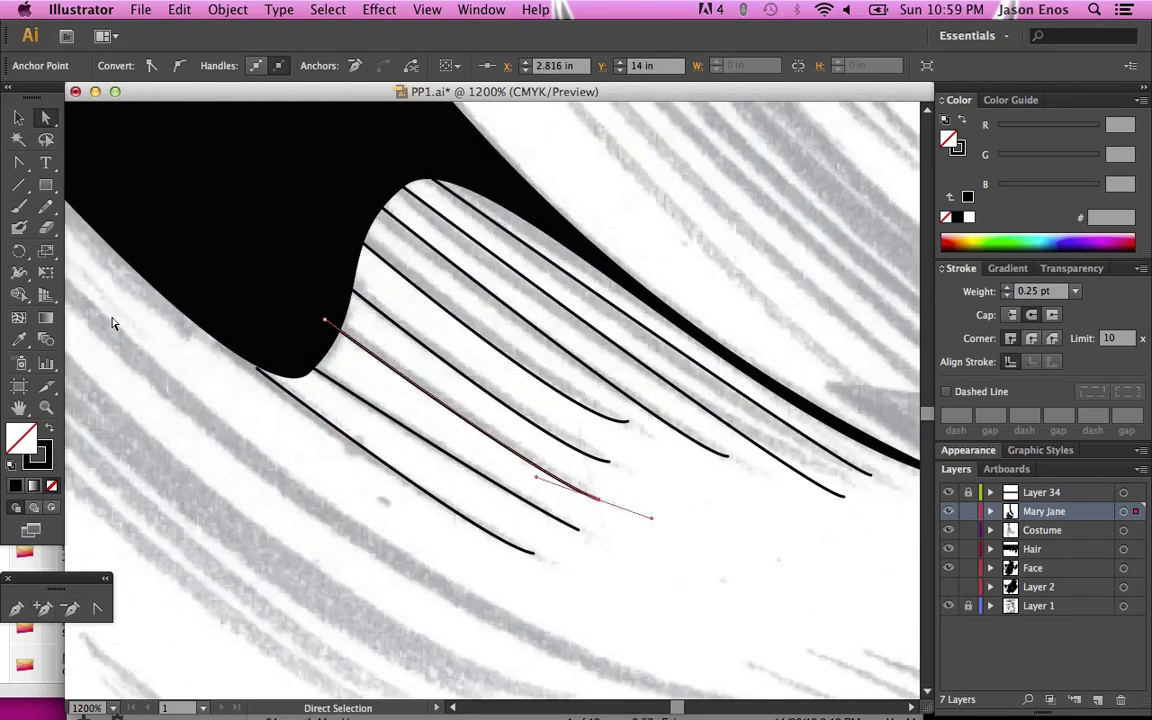
# Step: Use the Width Tool to widen the roots of the lower and upper strands, redoing one widening after an undo
pyautogui.click(18, 278)
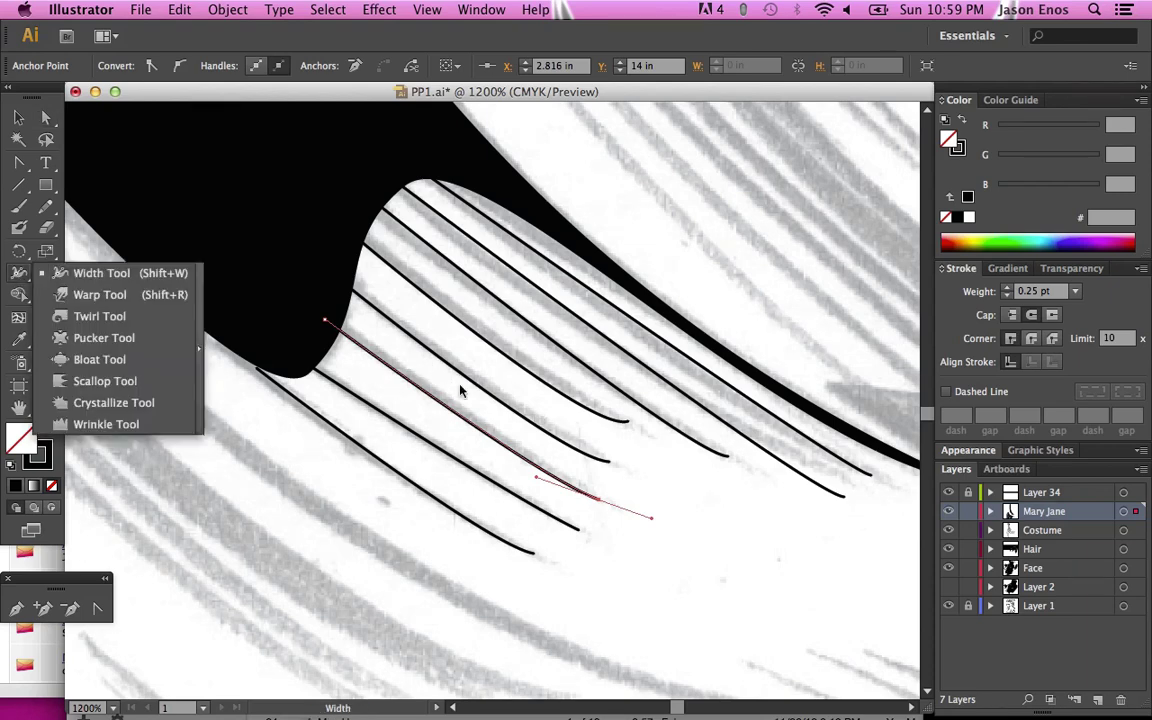
pyautogui.click(78, 268)
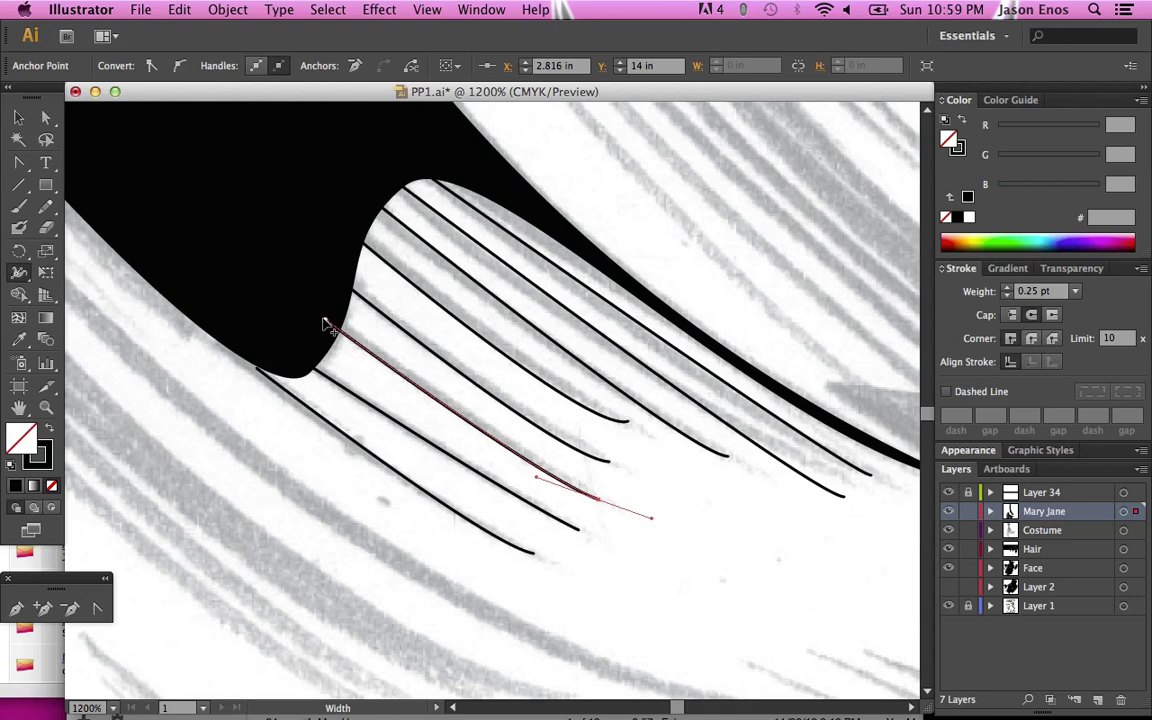
pyautogui.moveTo(320, 321); pyautogui.dragTo(305, 331)
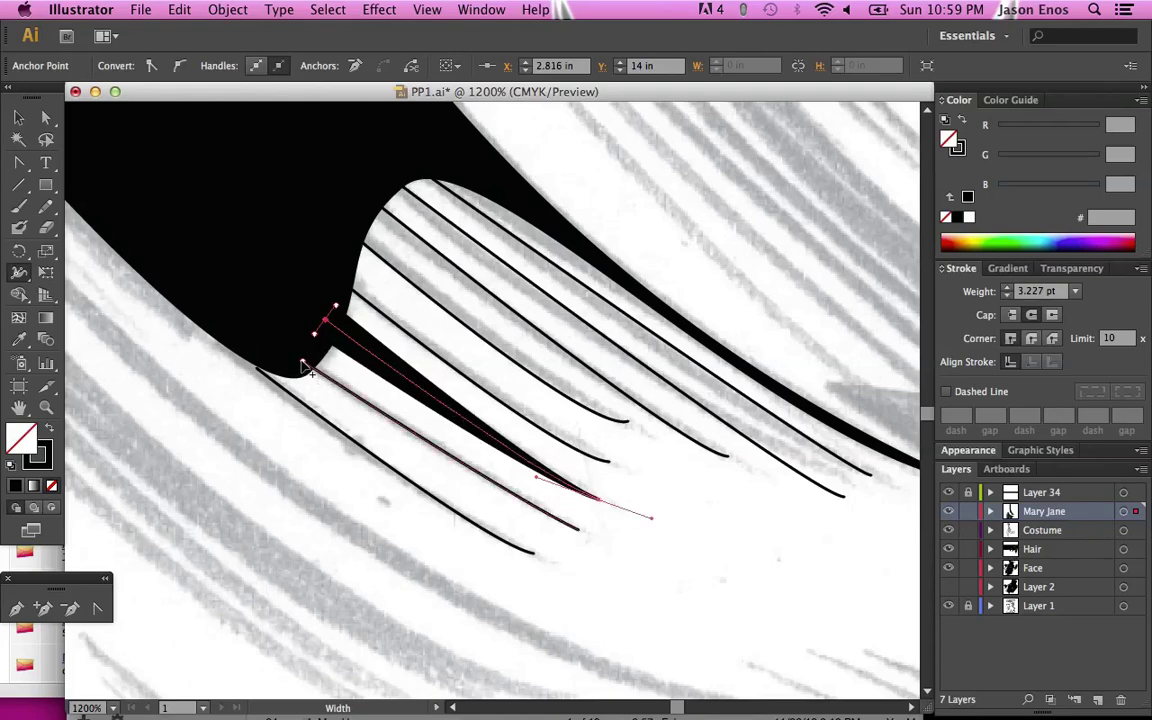
pyautogui.moveTo(301, 363); pyautogui.dragTo(291, 370)
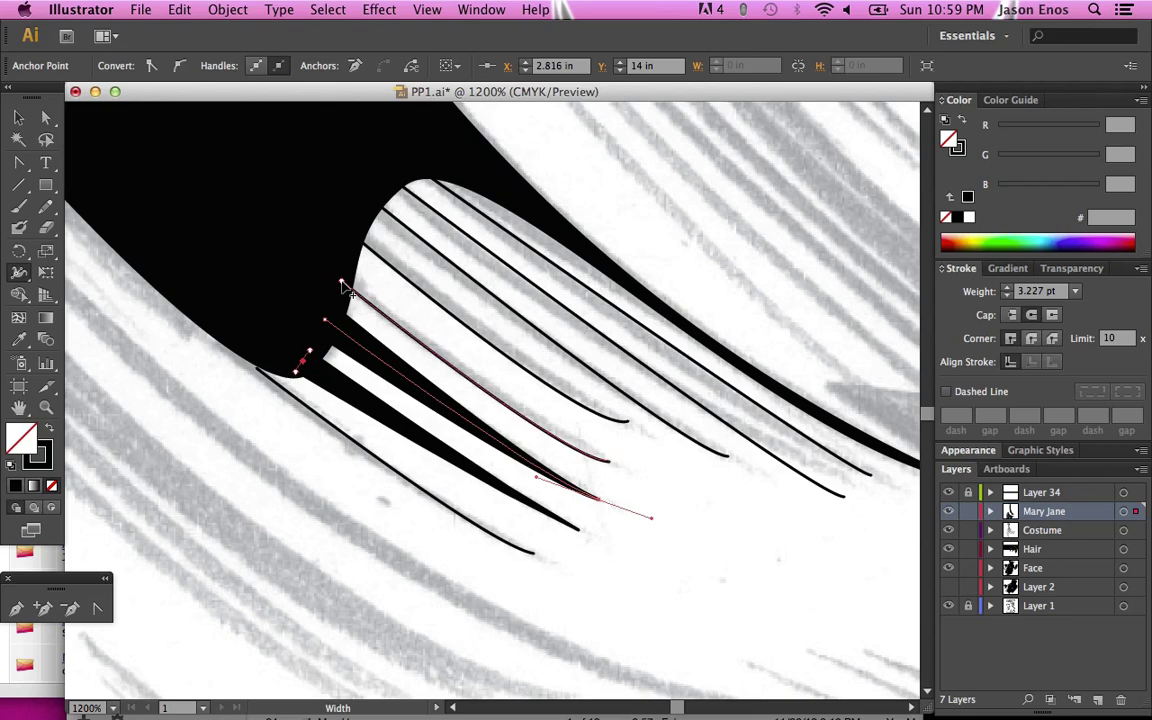
pyautogui.moveTo(341, 287)
pyautogui.mouseDown()
pyautogui.moveTo(333, 293)
pyautogui.moveTo(336, 272)
pyautogui.mouseUp()
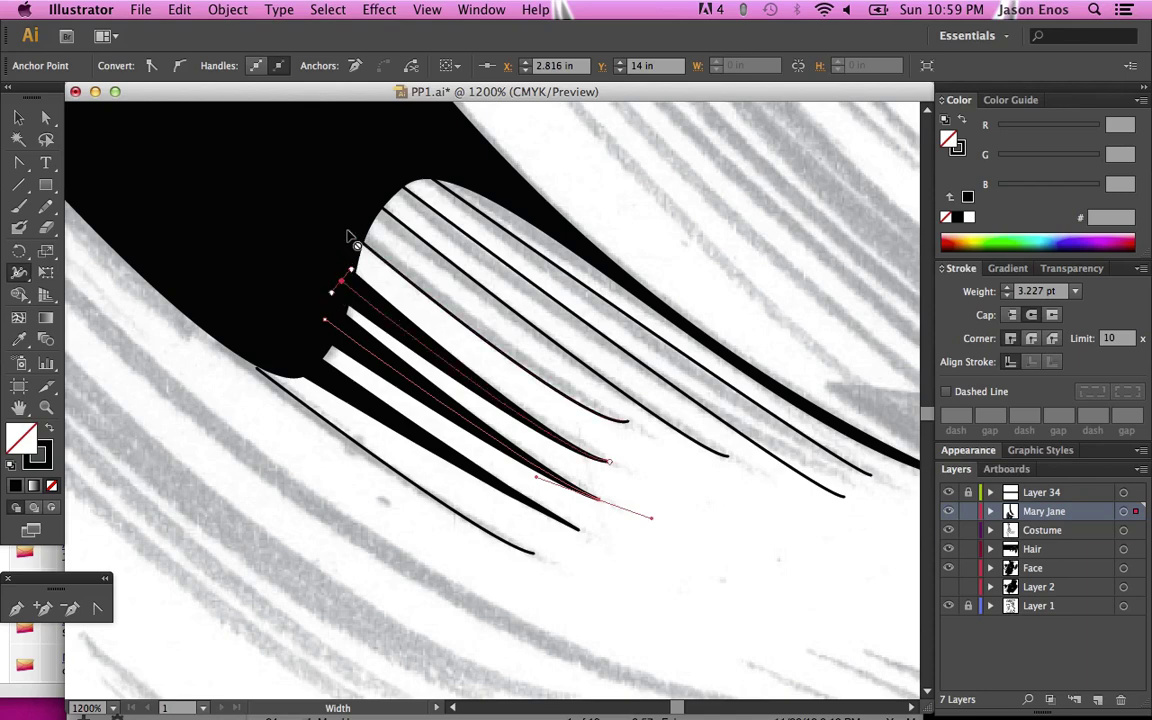
pyautogui.press('super+z')
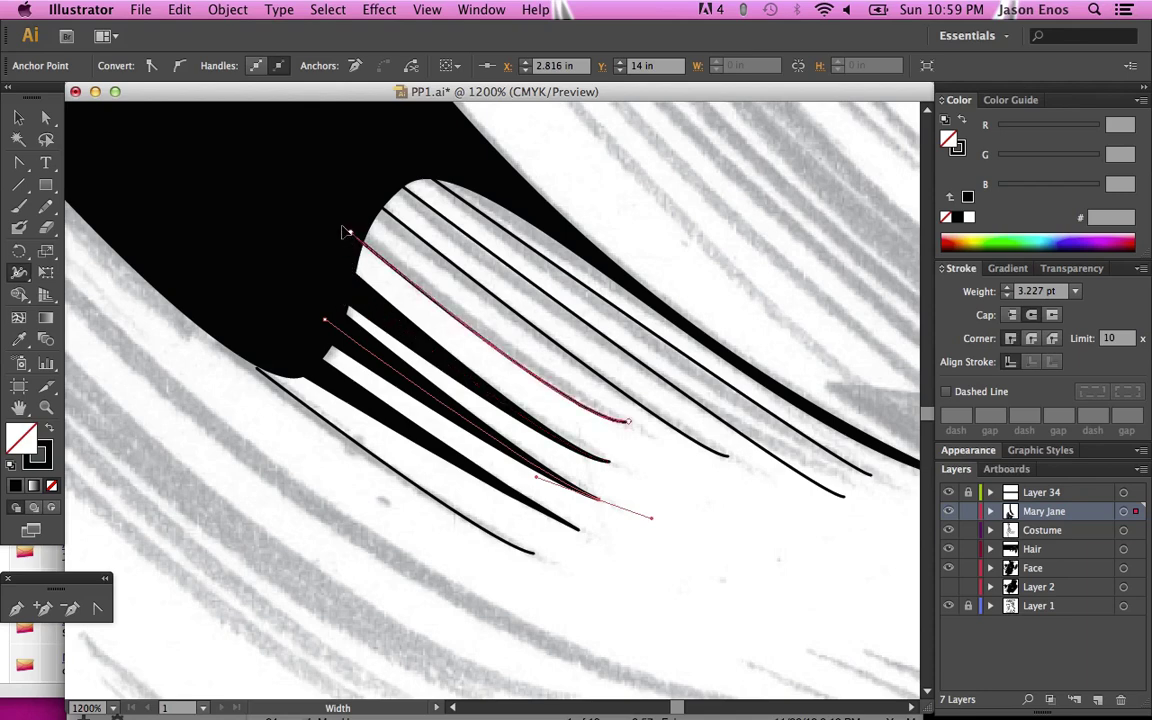
pyautogui.moveTo(343, 231); pyautogui.dragTo(355, 219)
# Step: Bend the tips of the upper and lower tapered strands so they follow the sketch
pyautogui.keyDown('super'); pyautogui.click(668, 378); pyautogui.keyUp('super')
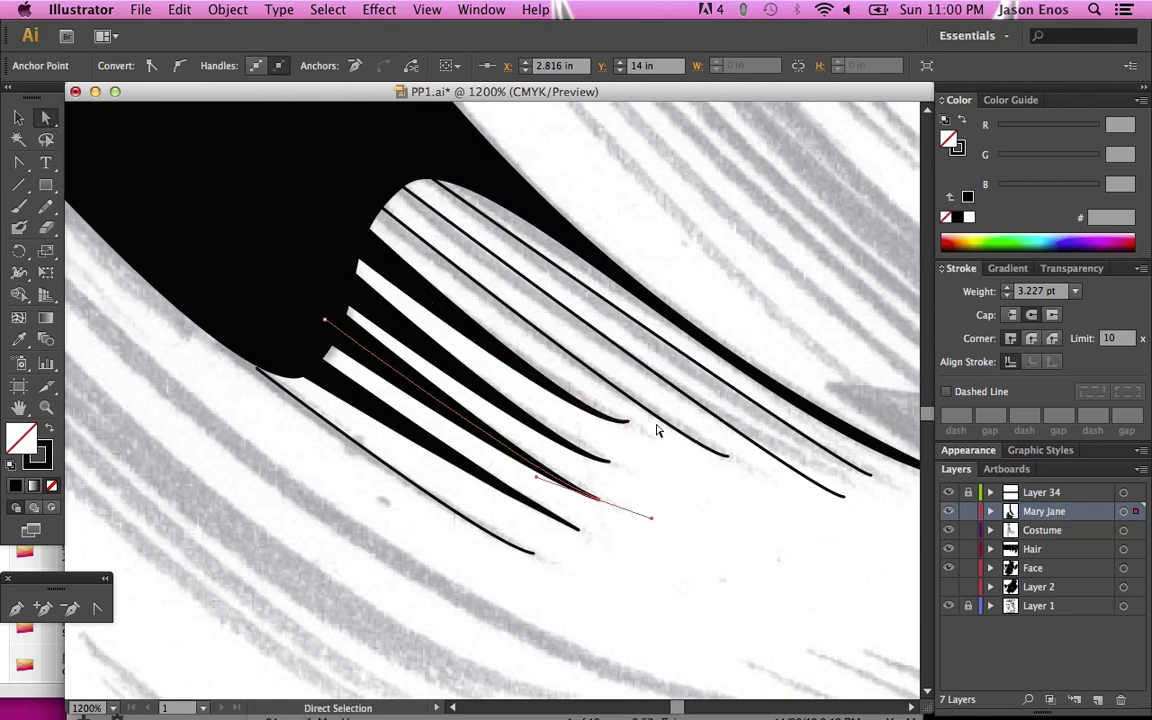
pyautogui.moveTo(628, 425); pyautogui.dragTo(584, 414)
pyautogui.click(612, 466)
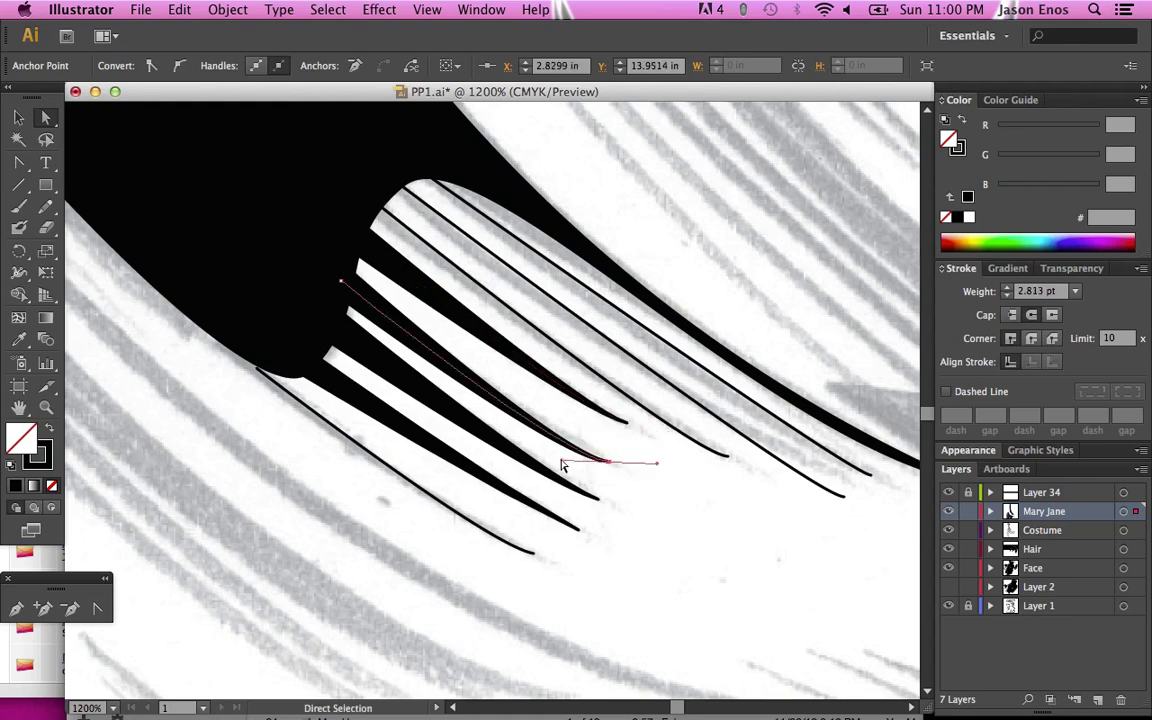
pyautogui.moveTo(562, 463); pyautogui.dragTo(554, 440)
pyautogui.click(578, 534)
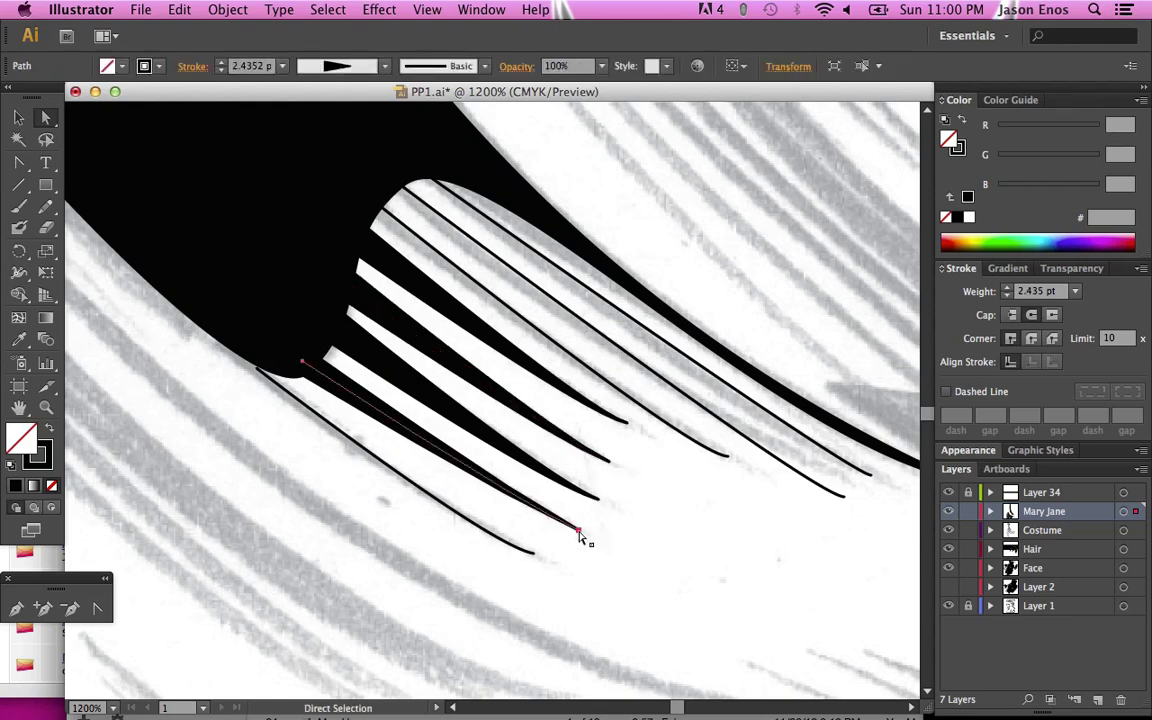
pyautogui.click(579, 531)
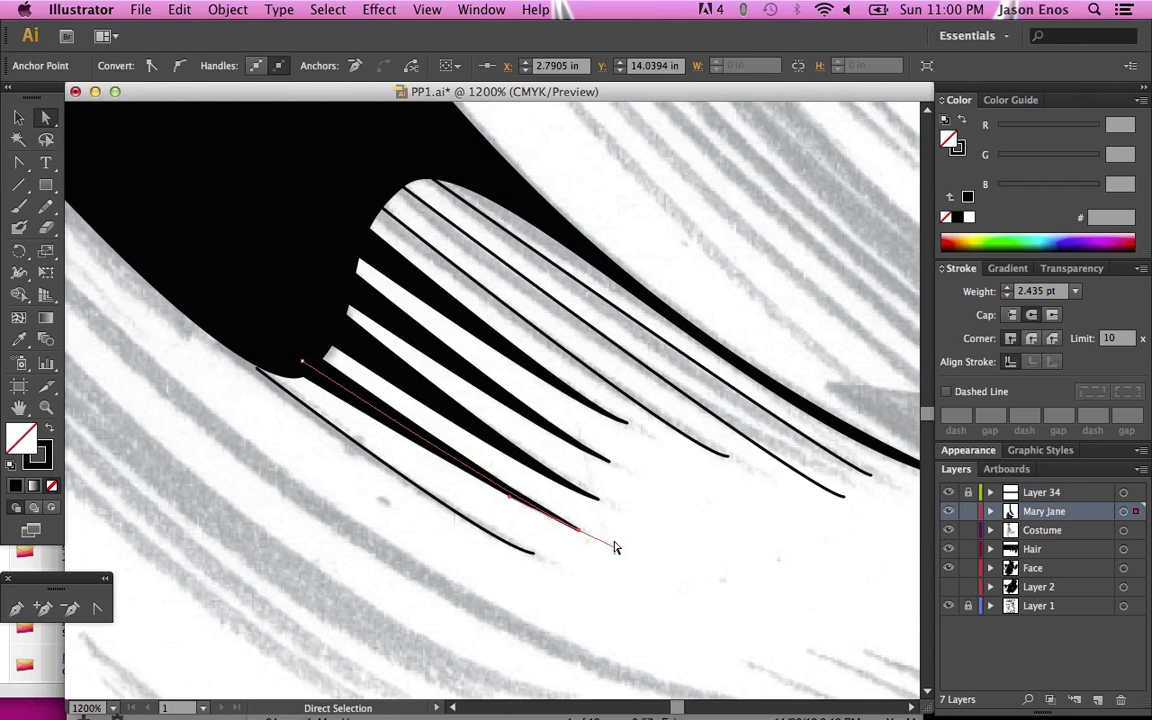
pyautogui.moveTo(612, 544); pyautogui.dragTo(558, 516)
pyautogui.moveTo(615, 549); pyautogui.dragTo(617, 548)
pyautogui.click(657, 508)
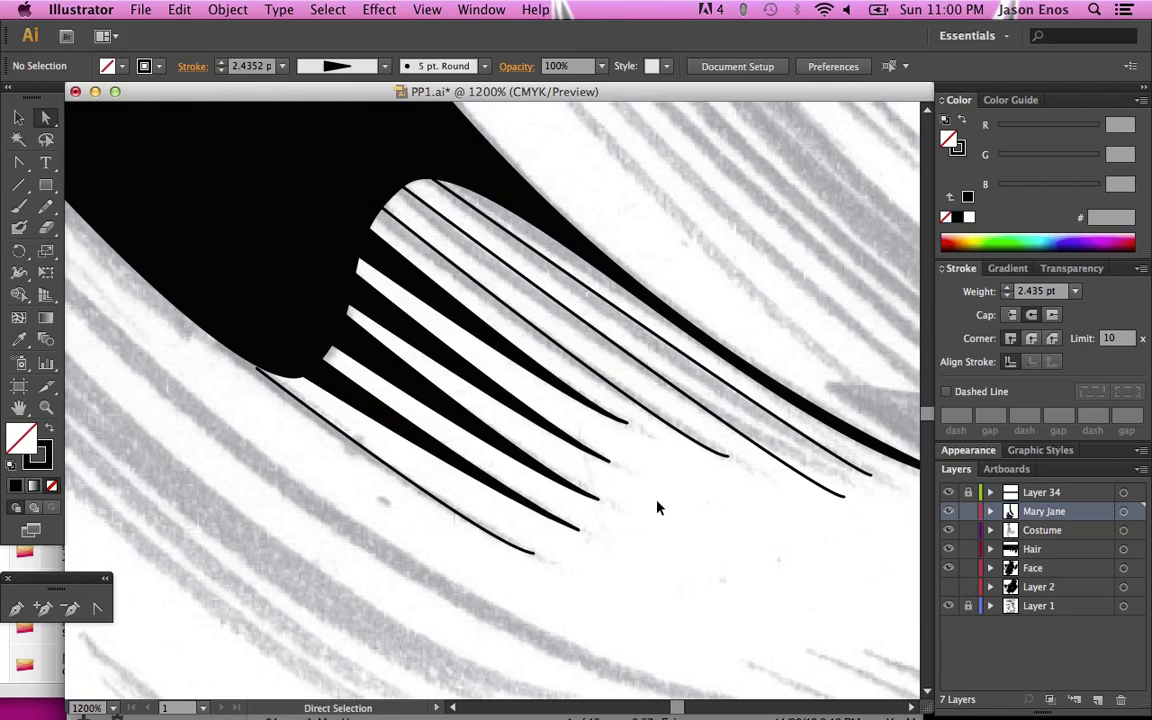
# Step: Reposition the next thin strand's end point and reshape its tip curve, then hide the pencil sketch layer
pyautogui.press('super+equal')
pyautogui.press('super+equal')
pyautogui.press('super+minus')
pyautogui.press('super+minus')
pyautogui.press('super+minus')
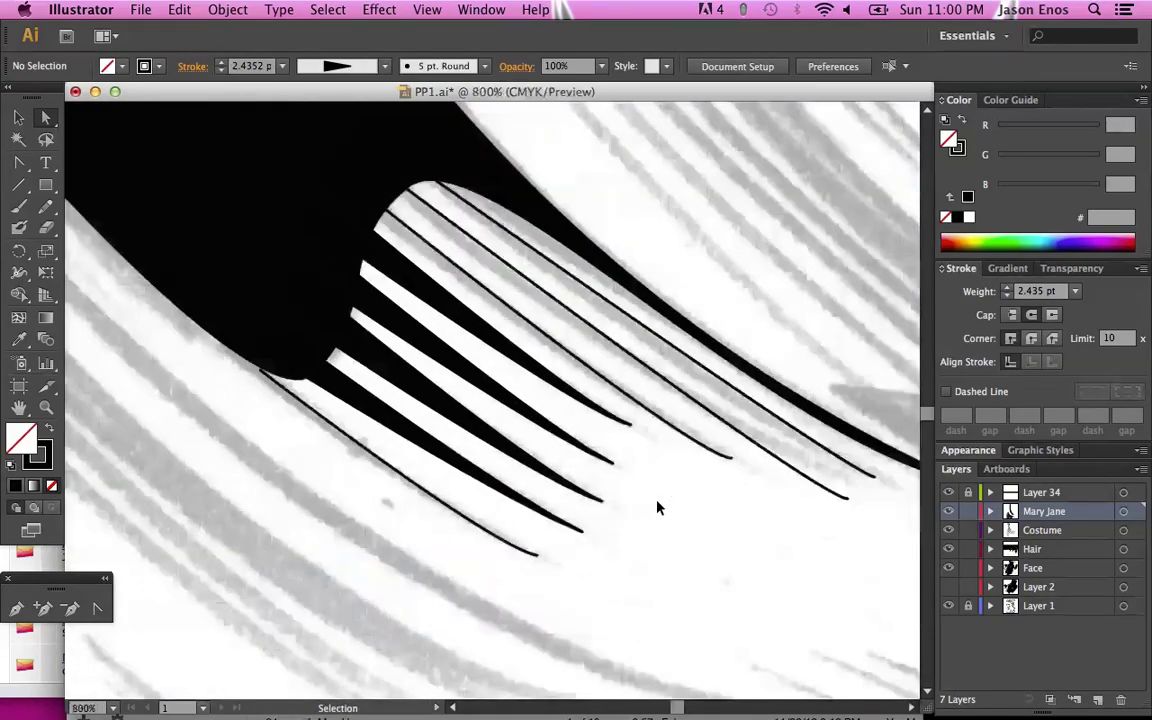
pyautogui.press('super+minus')
pyautogui.press('super+minus')
pyautogui.press('super+minus')
pyautogui.press('super+minus')
pyautogui.press('super+minus')
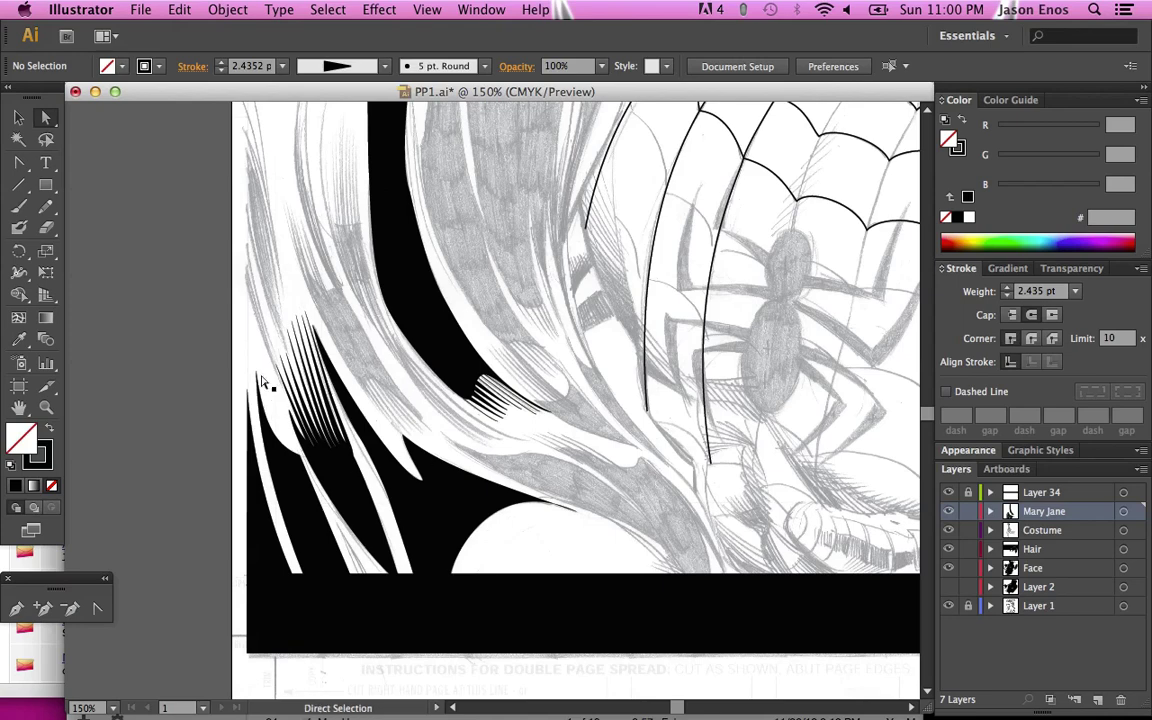
pyautogui.keyDown('super'); pyautogui.click(490, 402); pyautogui.keyUp('super')
pyautogui.keyDown('super'); pyautogui.click(474, 385); pyautogui.keyUp('super')
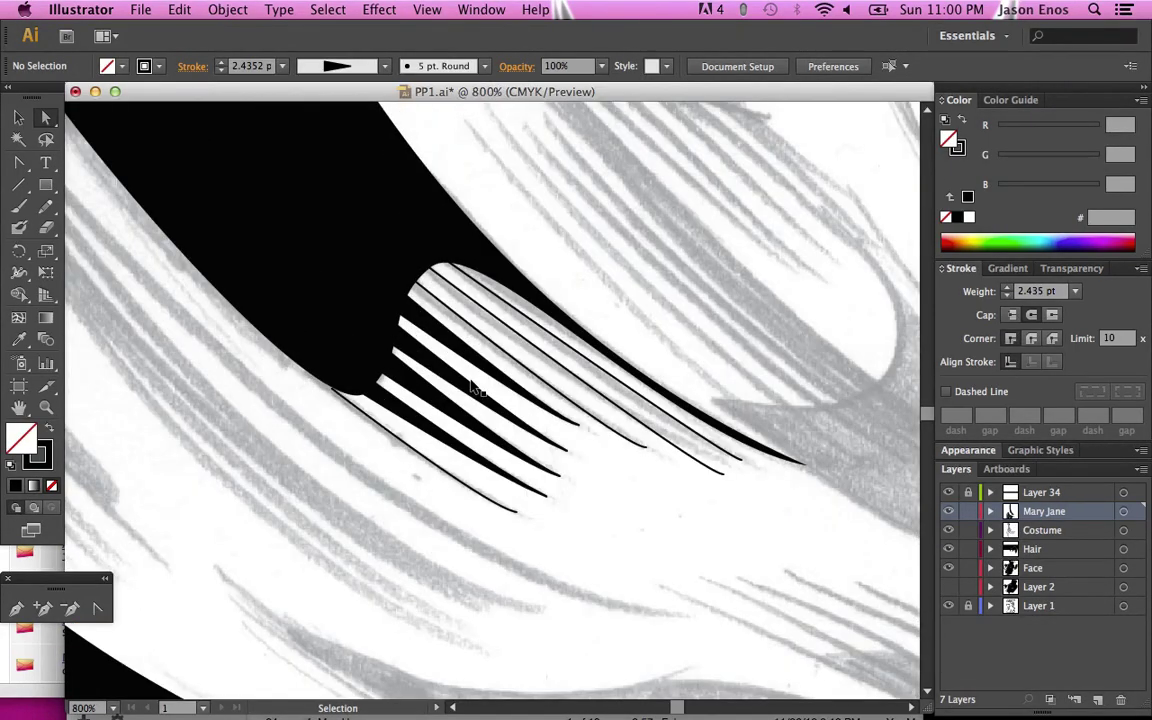
pyautogui.keyDown('super'); pyautogui.click(471, 386); pyautogui.keyUp('super')
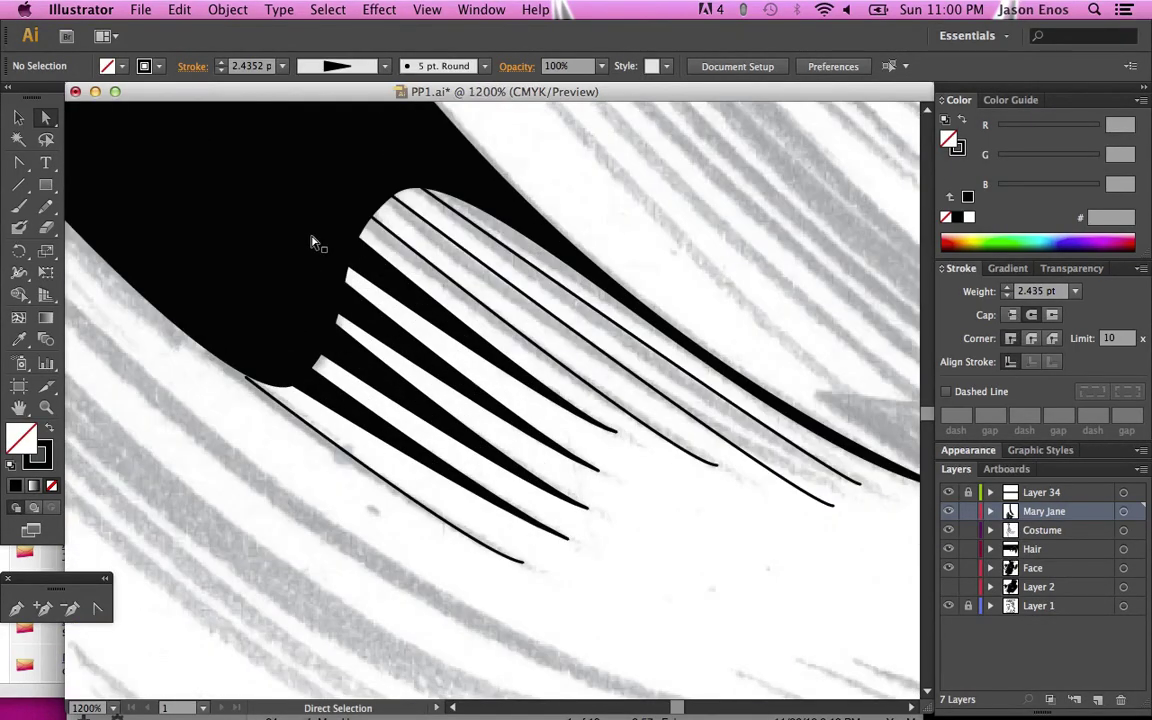
pyautogui.scroll(3, 311, 239)
pyautogui.hscroll(3, 311, 239)
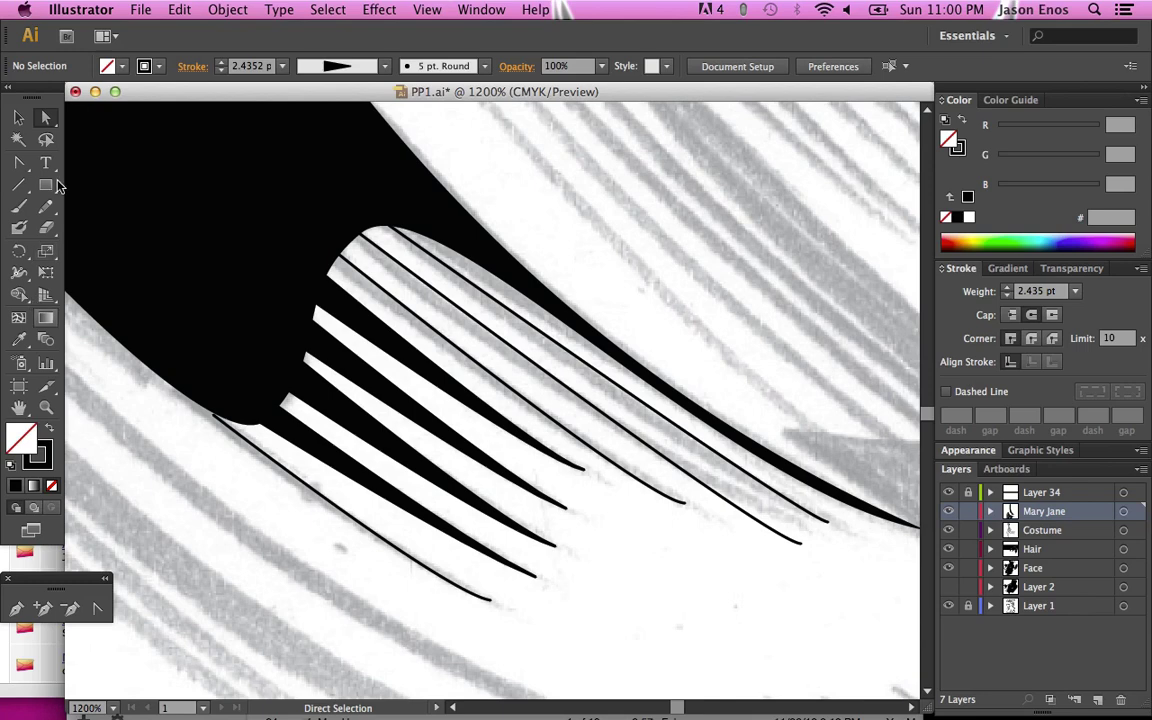
pyautogui.click(327, 243)
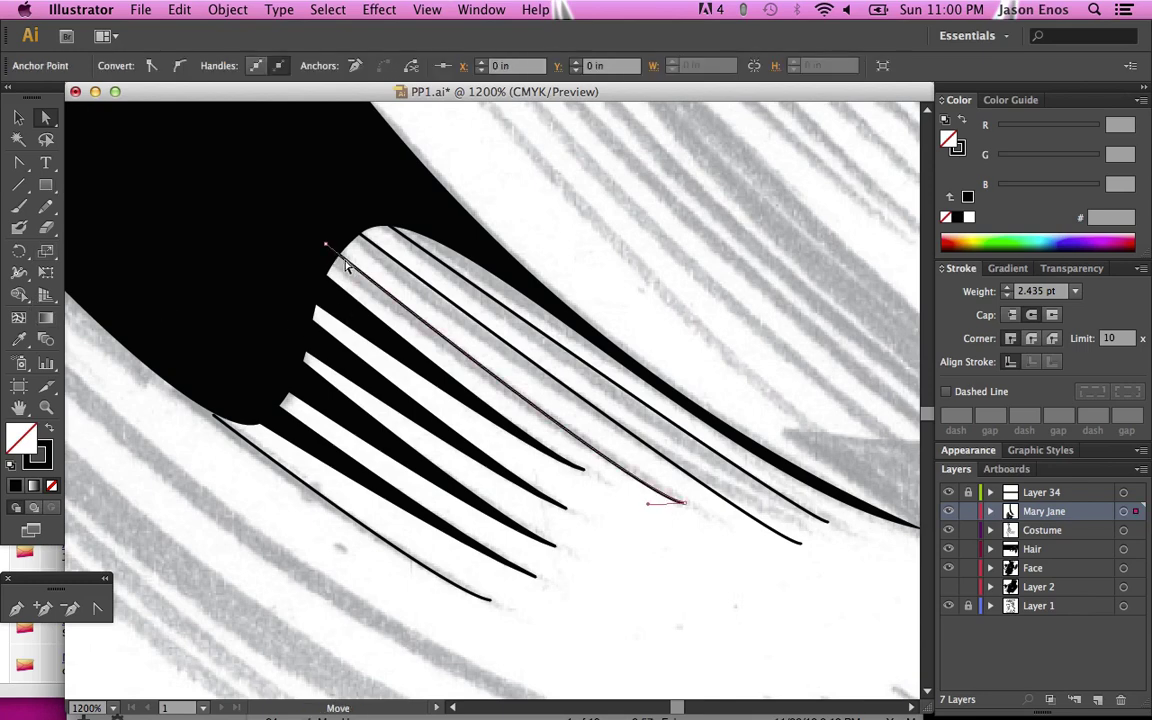
pyautogui.moveTo(327, 243); pyautogui.dragTo(322, 250)
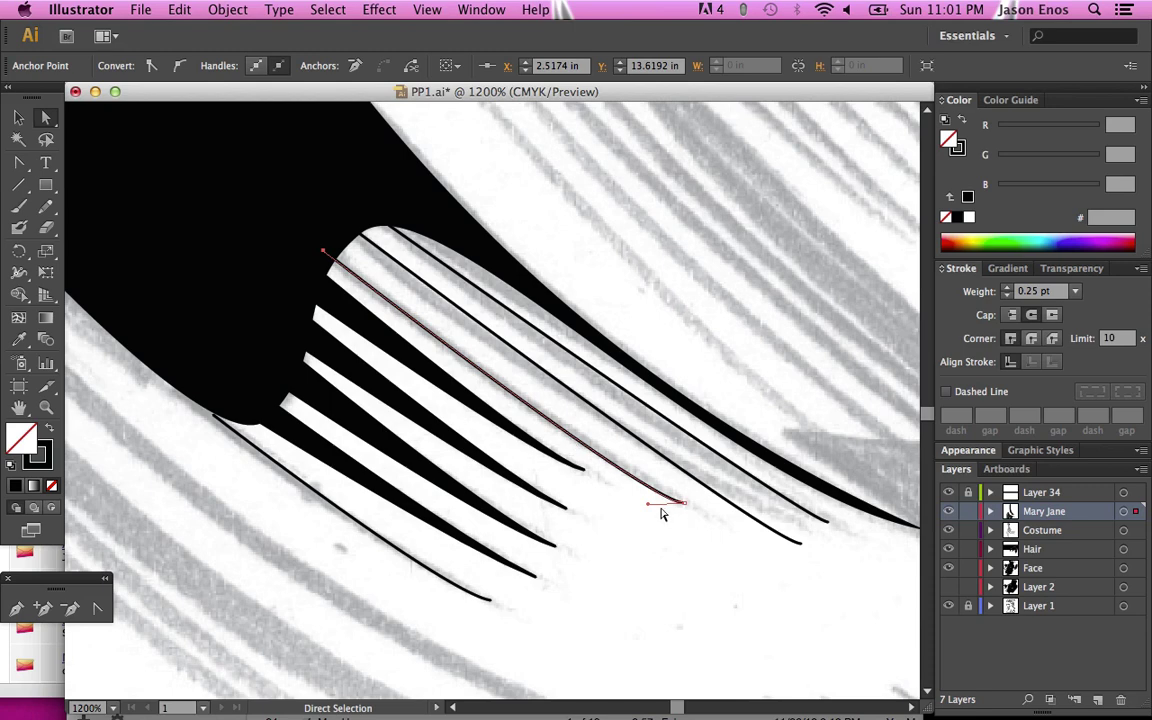
pyautogui.moveTo(647, 509); pyautogui.dragTo(643, 496)
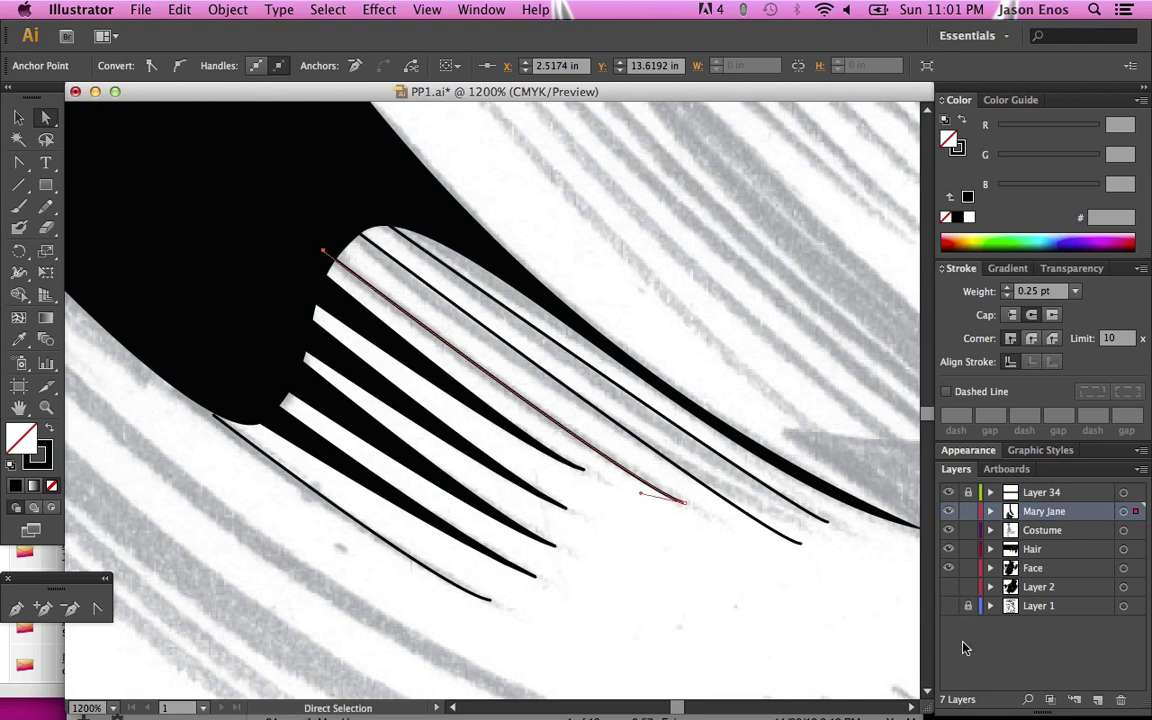
pyautogui.click(949, 606)
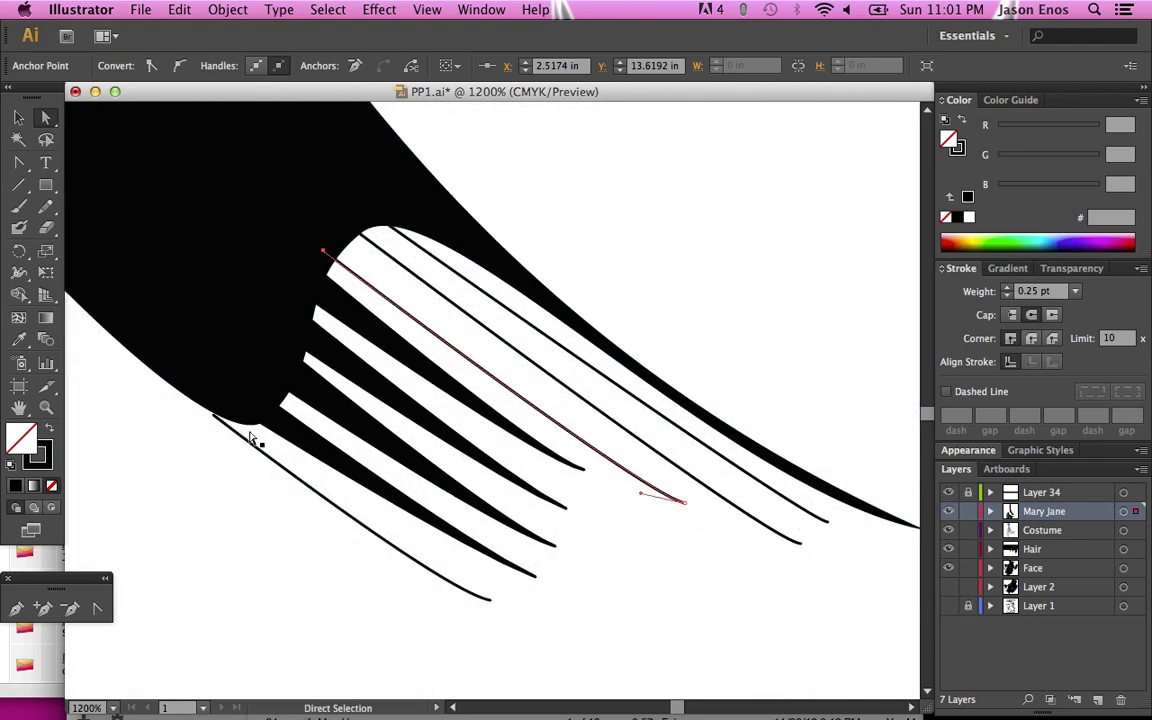
# Step: Drag width points on the hair-tip hatch strands to swell their roots and taper their tips, then zoom out
pyautogui.click(17, 275)
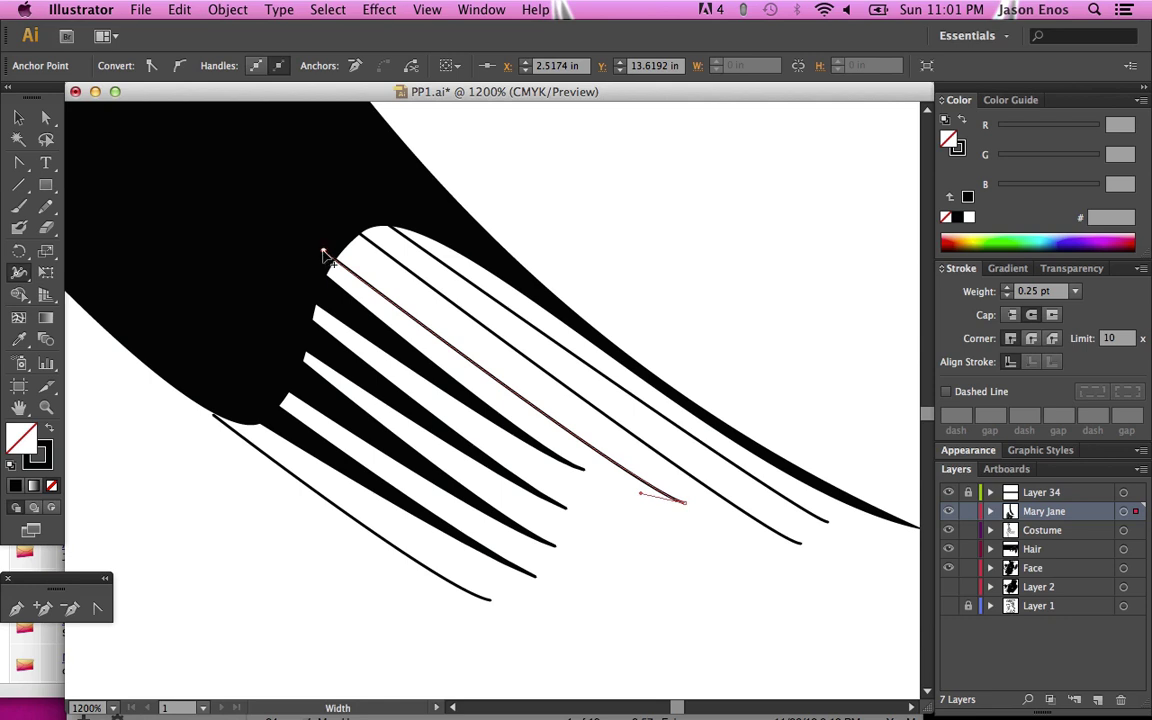
pyautogui.moveTo(324, 255); pyautogui.dragTo(296, 300)
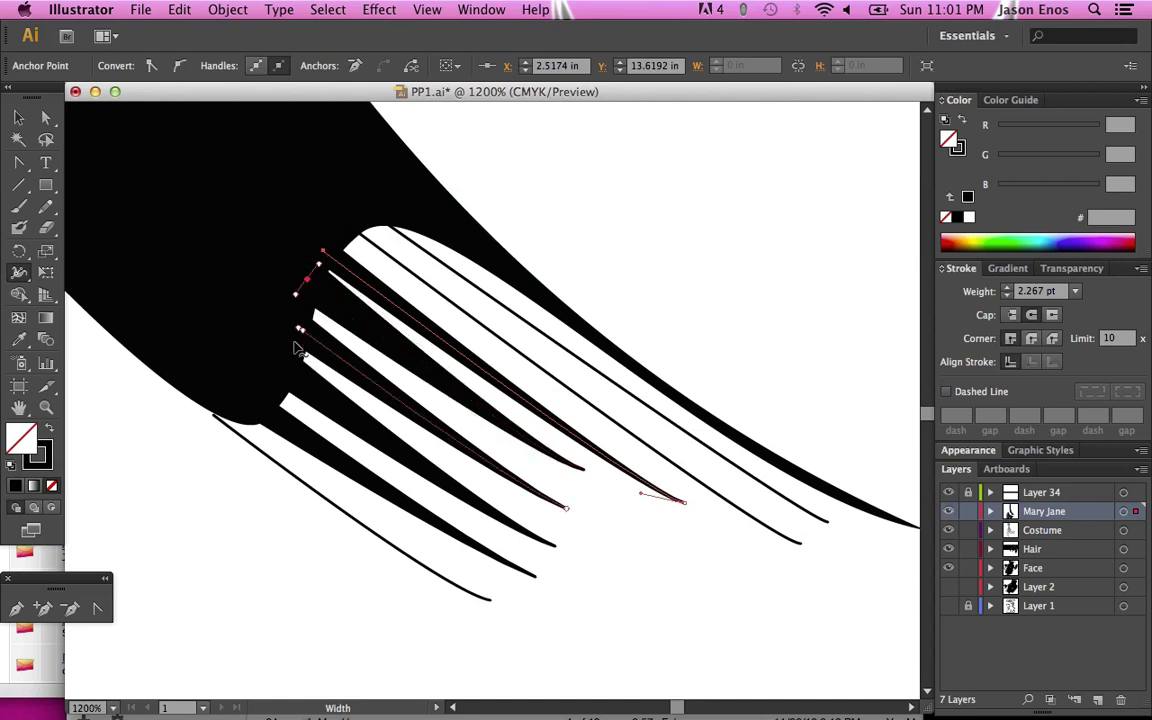
pyautogui.moveTo(289, 343); pyautogui.dragTo(284, 368)
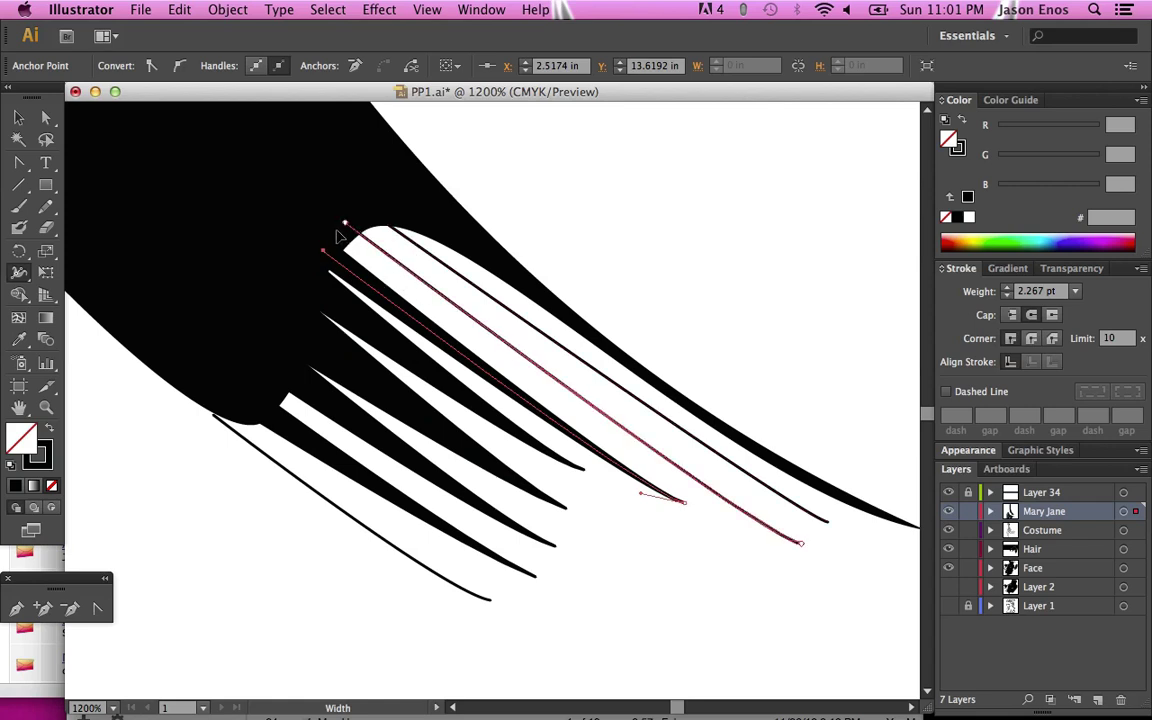
pyautogui.moveTo(330, 230)
pyautogui.mouseDown()
pyautogui.moveTo(341, 198)
pyautogui.moveTo(338, 207)
pyautogui.mouseUp()
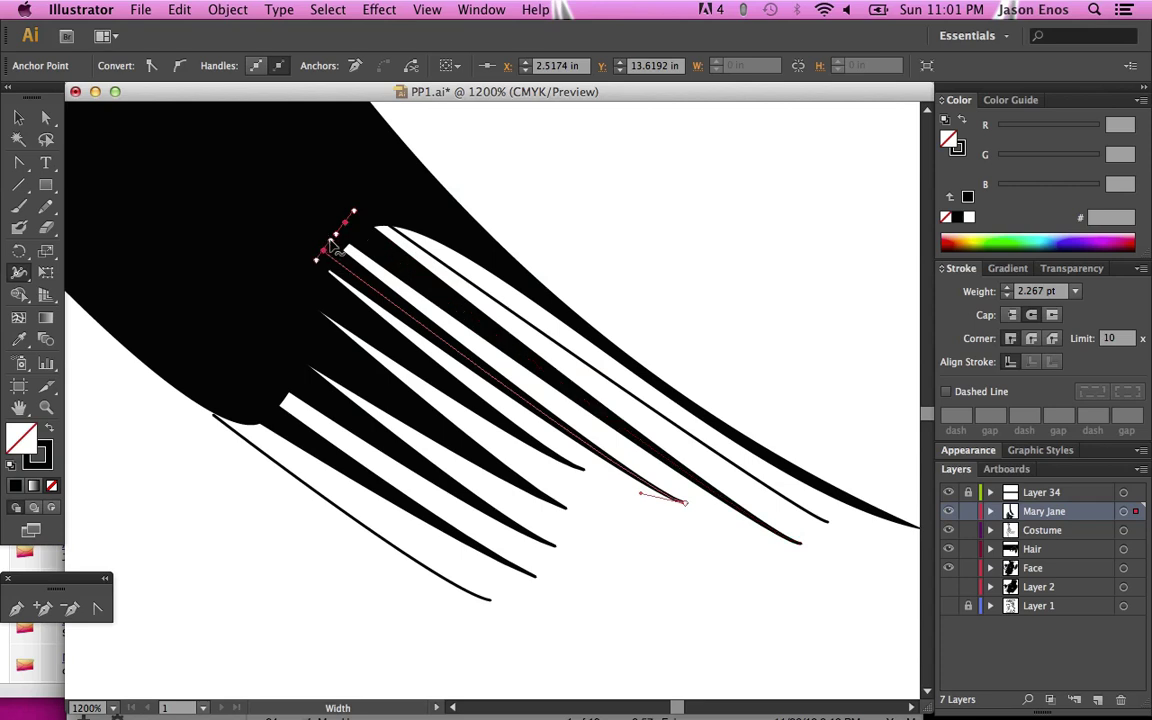
pyautogui.moveTo(330, 245)
pyautogui.mouseDown()
pyautogui.moveTo(321, 249)
pyautogui.moveTo(358, 212)
pyautogui.mouseUp()
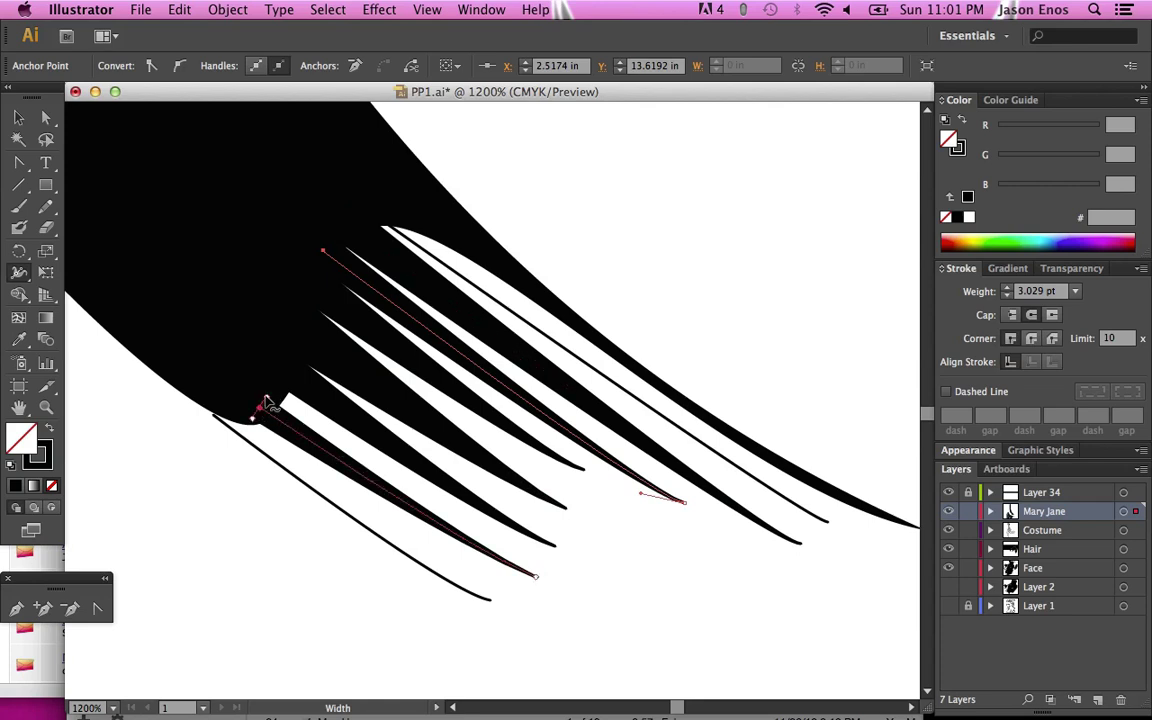
pyautogui.moveTo(268, 399); pyautogui.dragTo(296, 376)
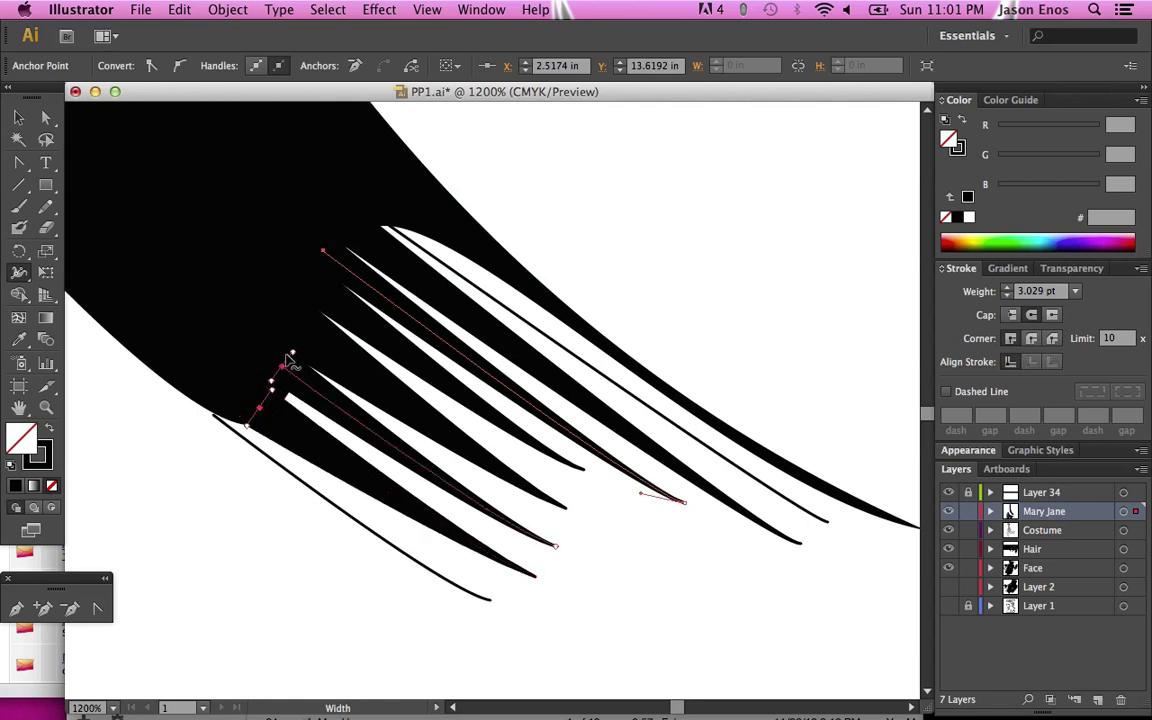
pyautogui.moveTo(293, 355); pyautogui.dragTo(298, 355)
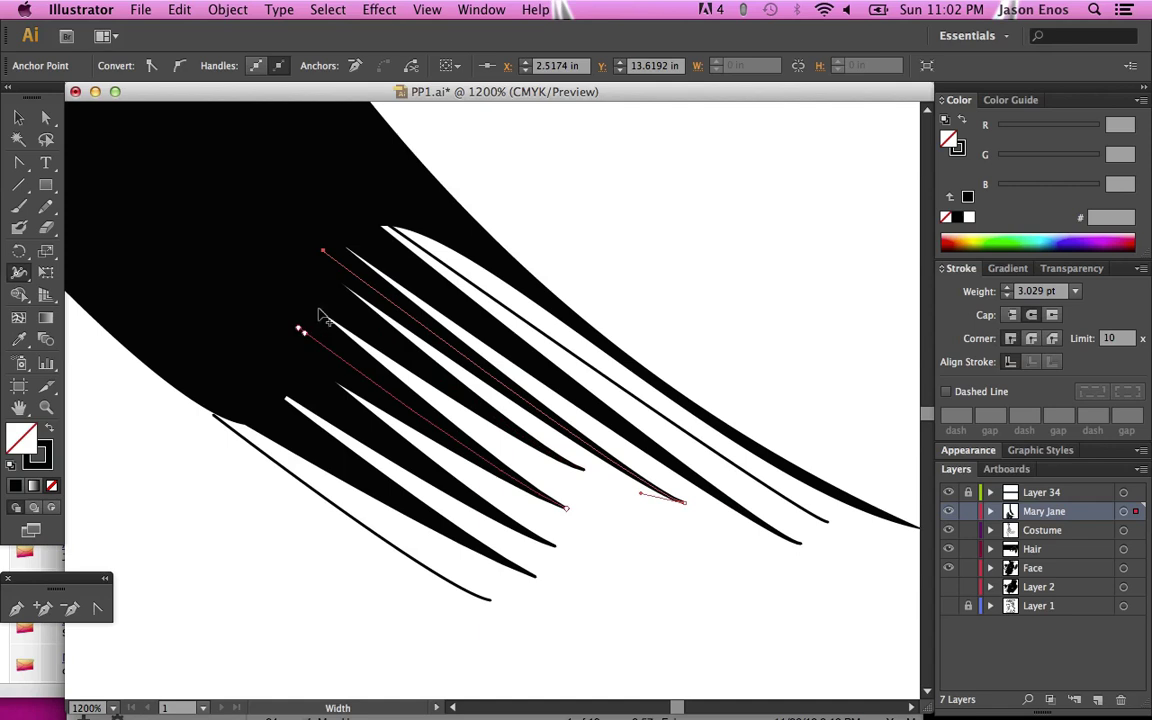
pyautogui.moveTo(314, 308); pyautogui.dragTo(310, 315)
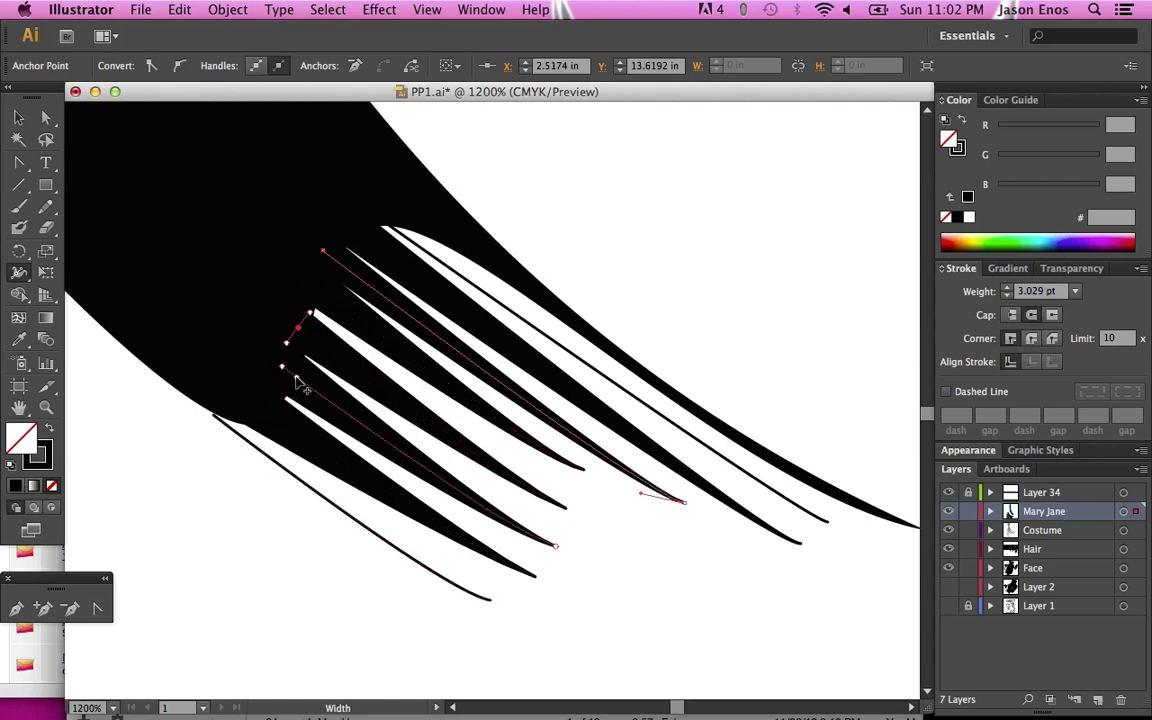
pyautogui.press('super+minus')
pyautogui.press('super+minus')
pyautogui.press('super+minus')
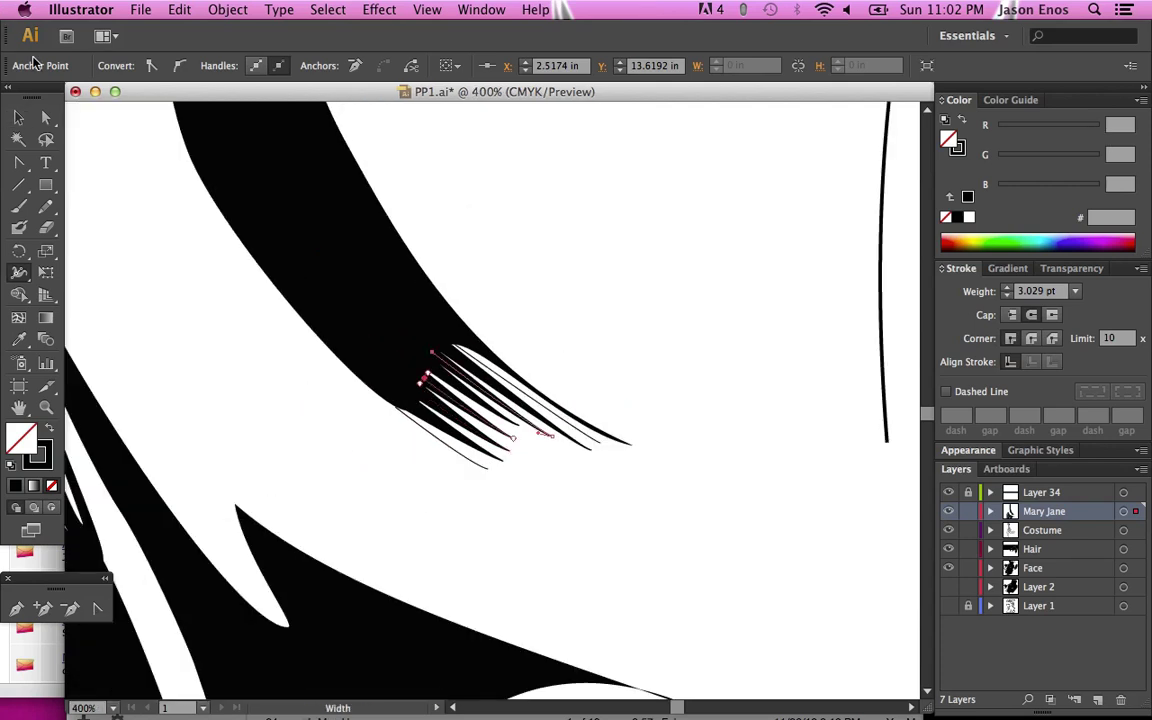
pyautogui.click(18, 117)
pyautogui.click(609, 271)
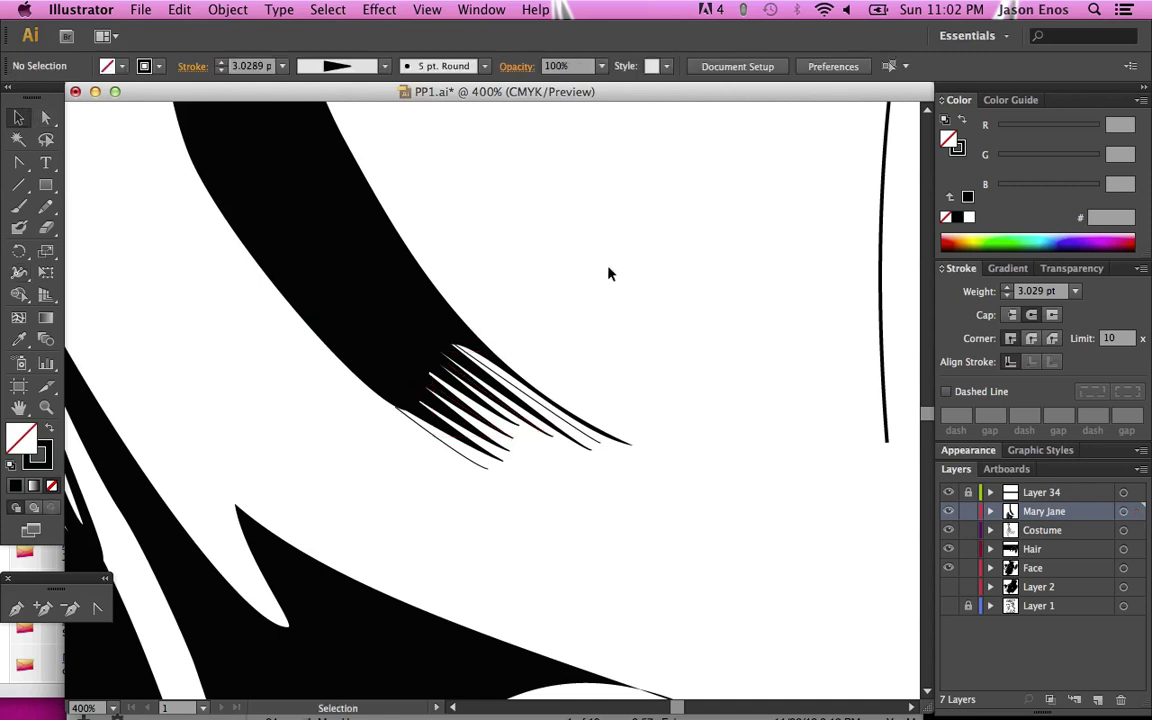
pyautogui.press('super+minus')
pyautogui.press('super+minus')
pyautogui.press('super+minus')
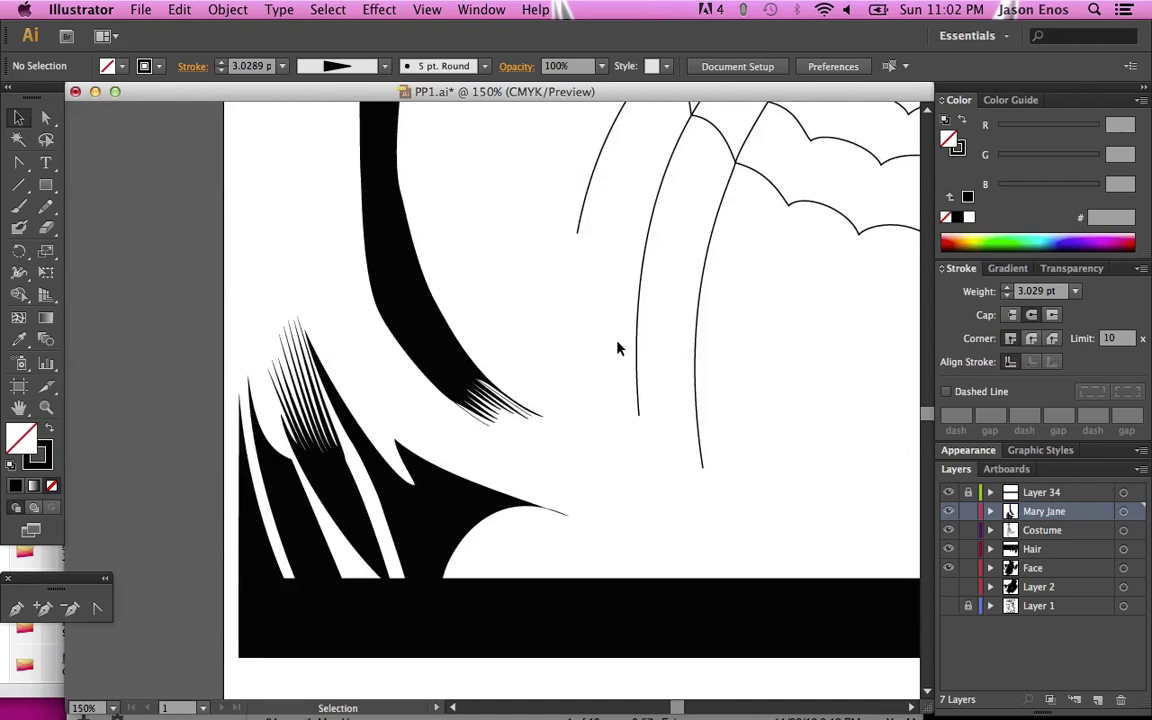
pyautogui.press('super+minus')
pyautogui.press('super+minus')
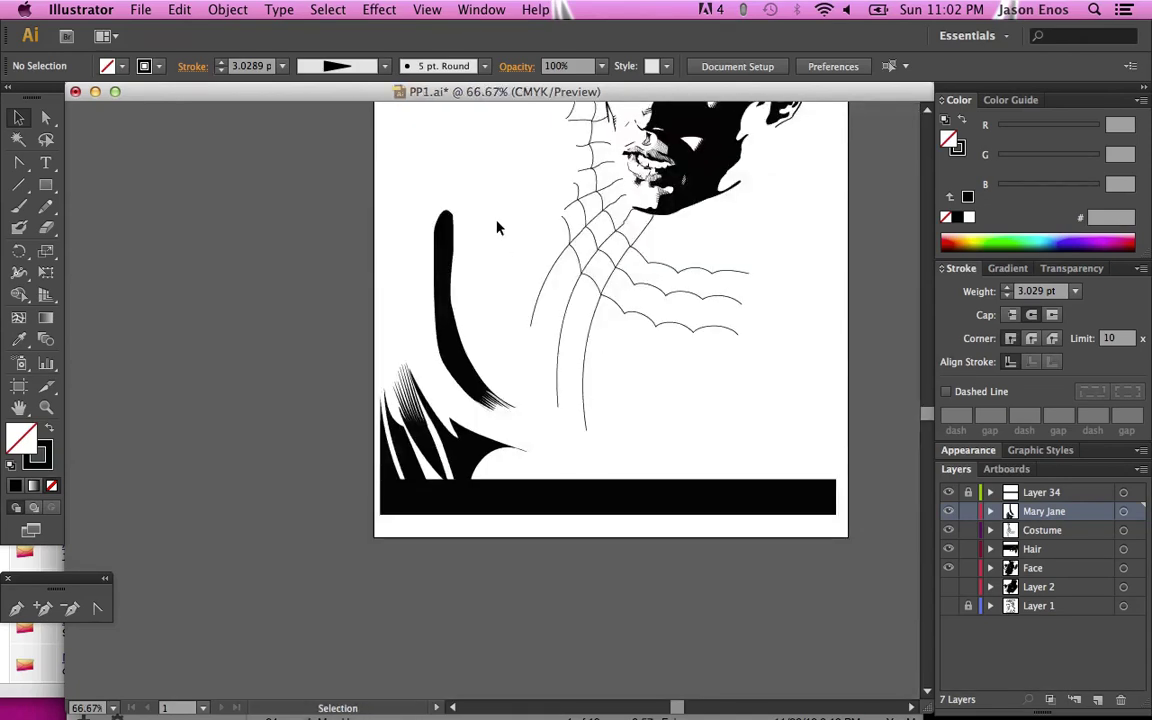
pyautogui.press('super+plus')
pyautogui.press('super+plus')
pyautogui.press('super+plus')
pyautogui.scroll(5, 497, 228)
pyautogui.hscroll(-3, 497, 228)
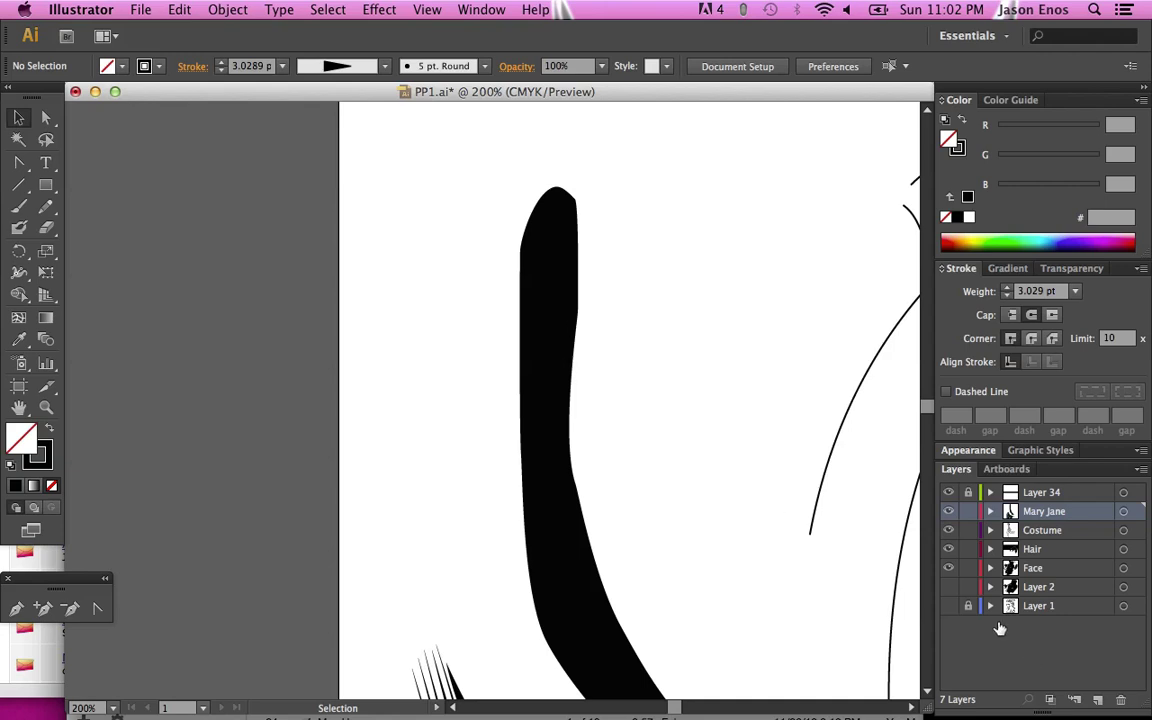
pyautogui.click(537, 315)
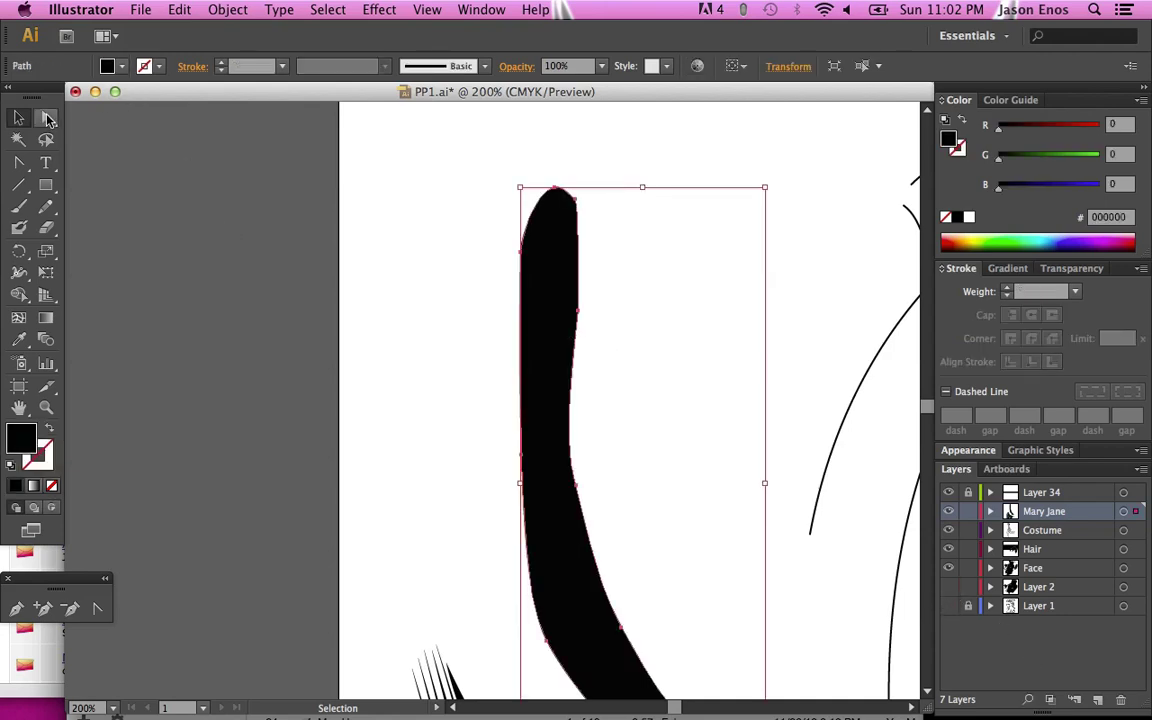
pyautogui.click(45, 117)
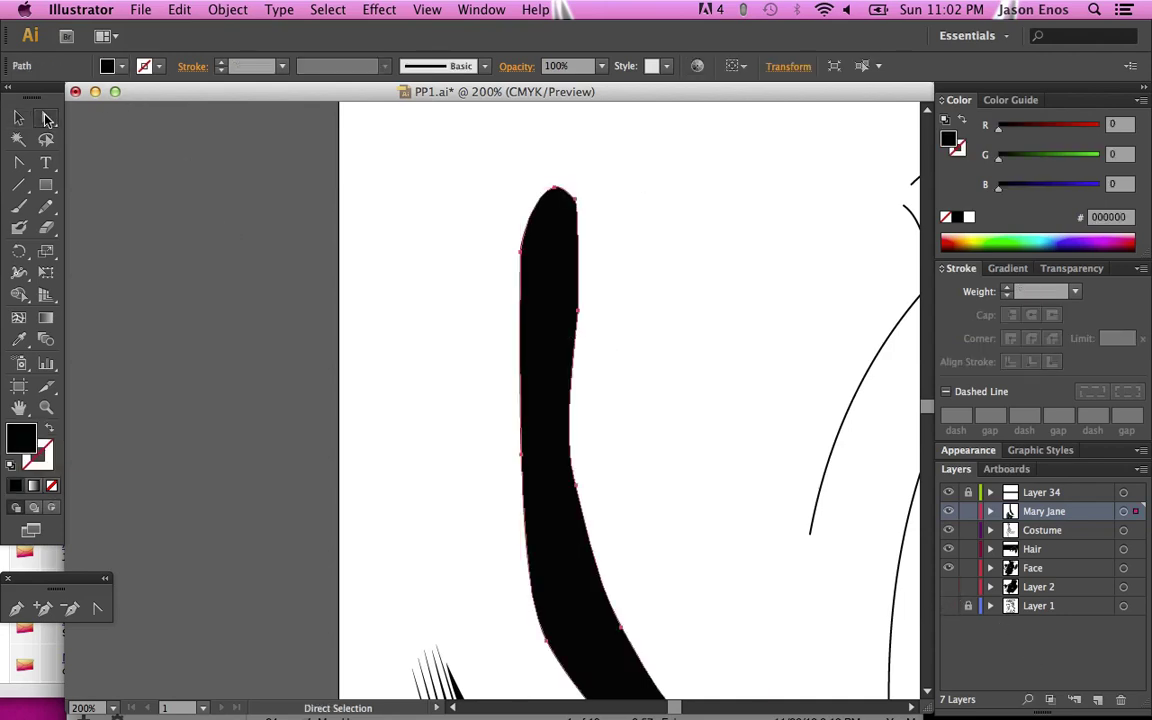
pyautogui.click(576, 316)
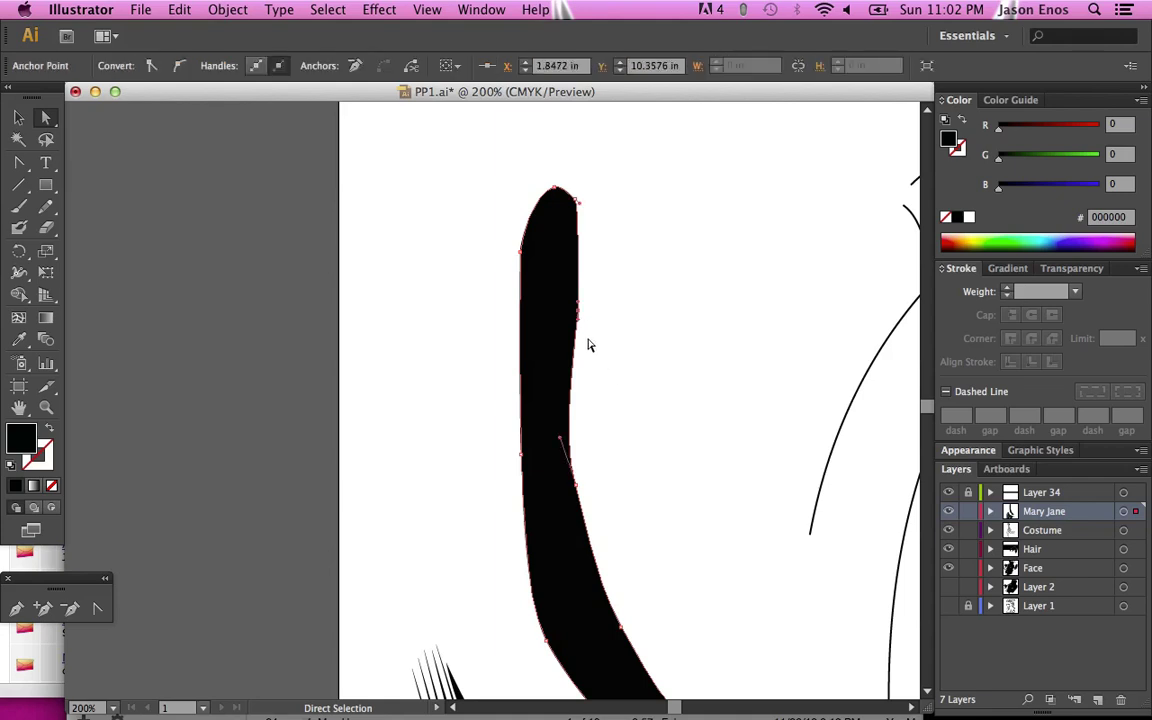
pyautogui.scroll(-10, 742, 377)
pyautogui.hscroll(5, 745, 377)
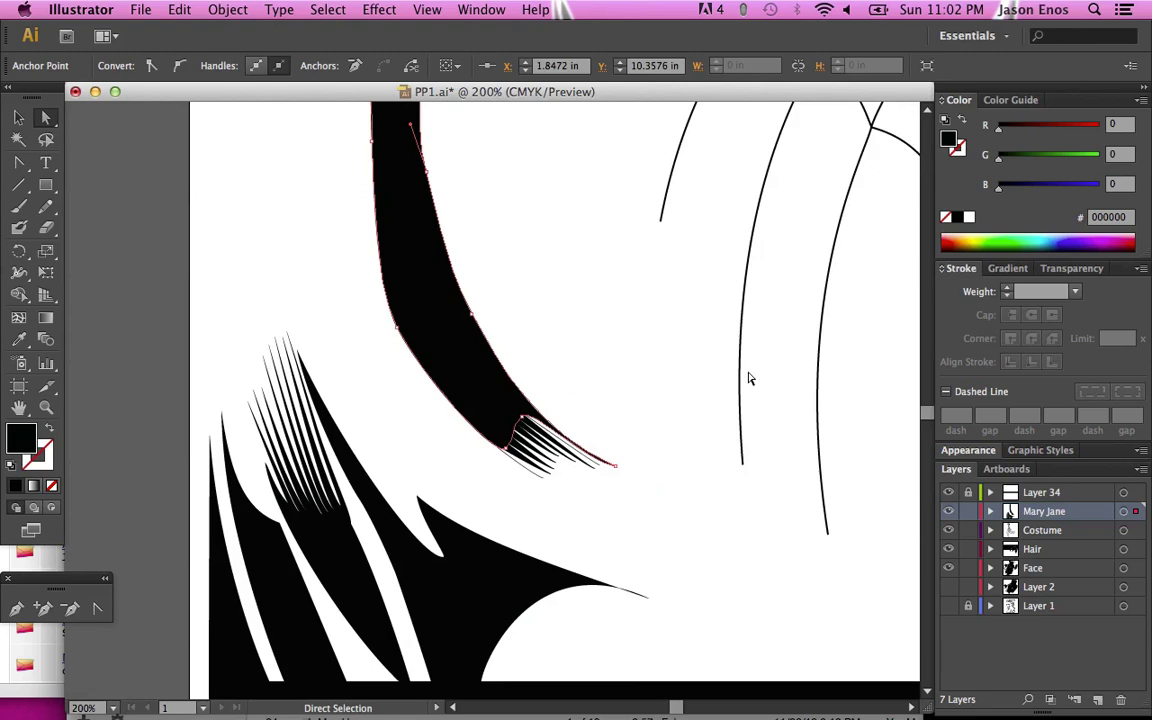
pyautogui.press('super+equal')
pyautogui.press('super+equal')
pyautogui.press('super+equal')
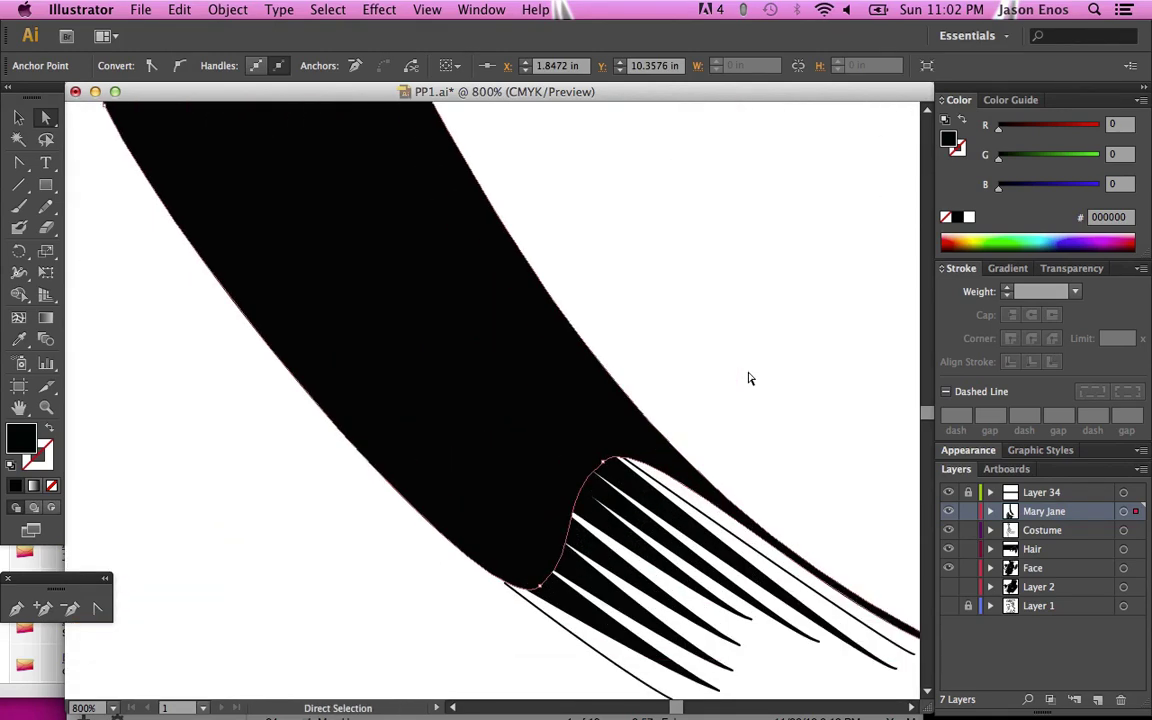
# Step: Shift a middle hatch strand's anchor left and reshape its curve handles to sit alongside the others
pyautogui.scroll(-3, 750, 378)
pyautogui.hscroll(3, 750, 378)
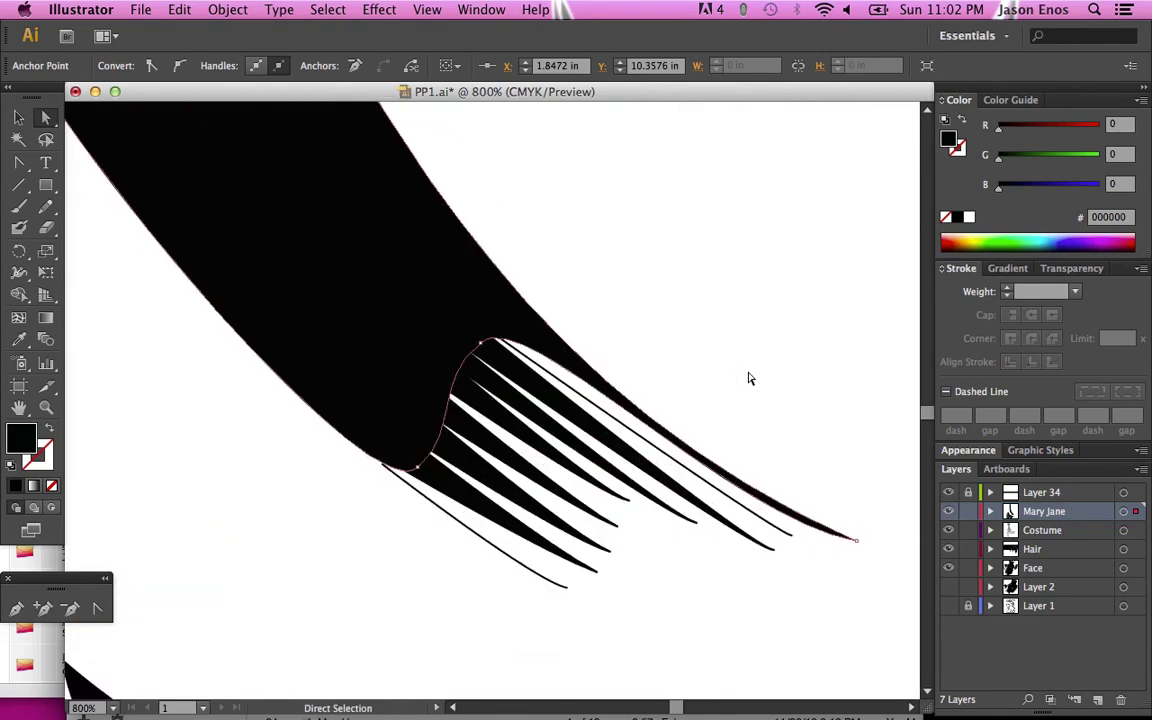
pyautogui.click(573, 483)
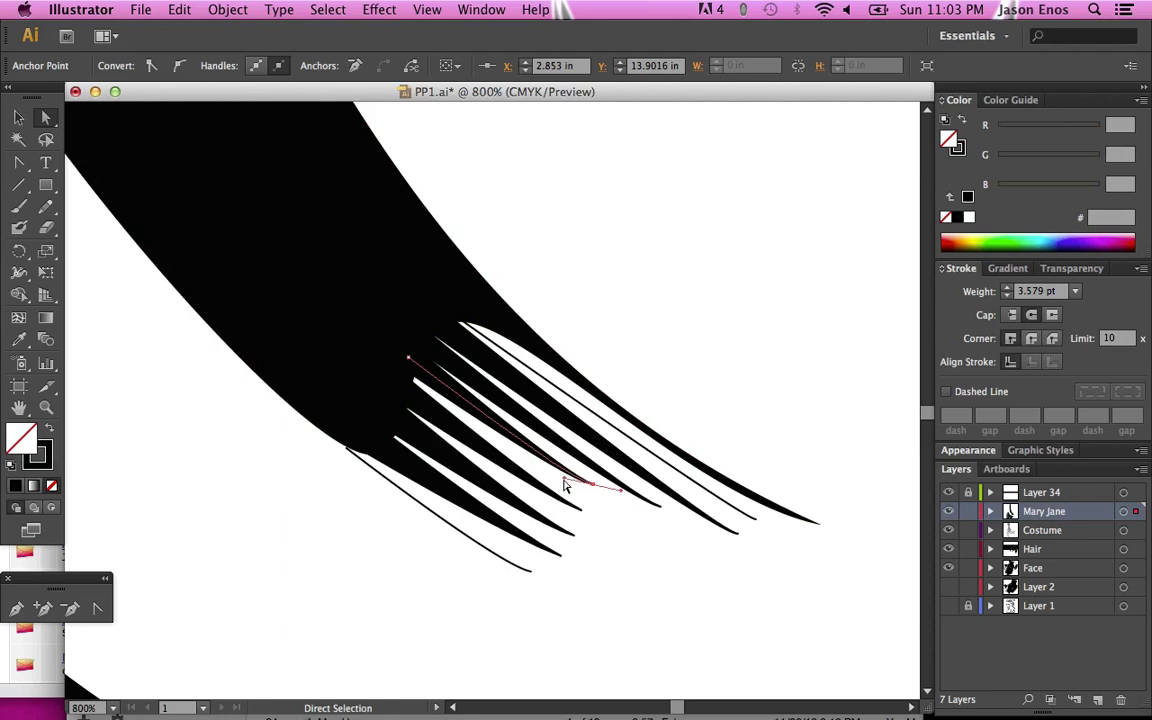
pyautogui.moveTo(565, 486); pyautogui.dragTo(551, 486)
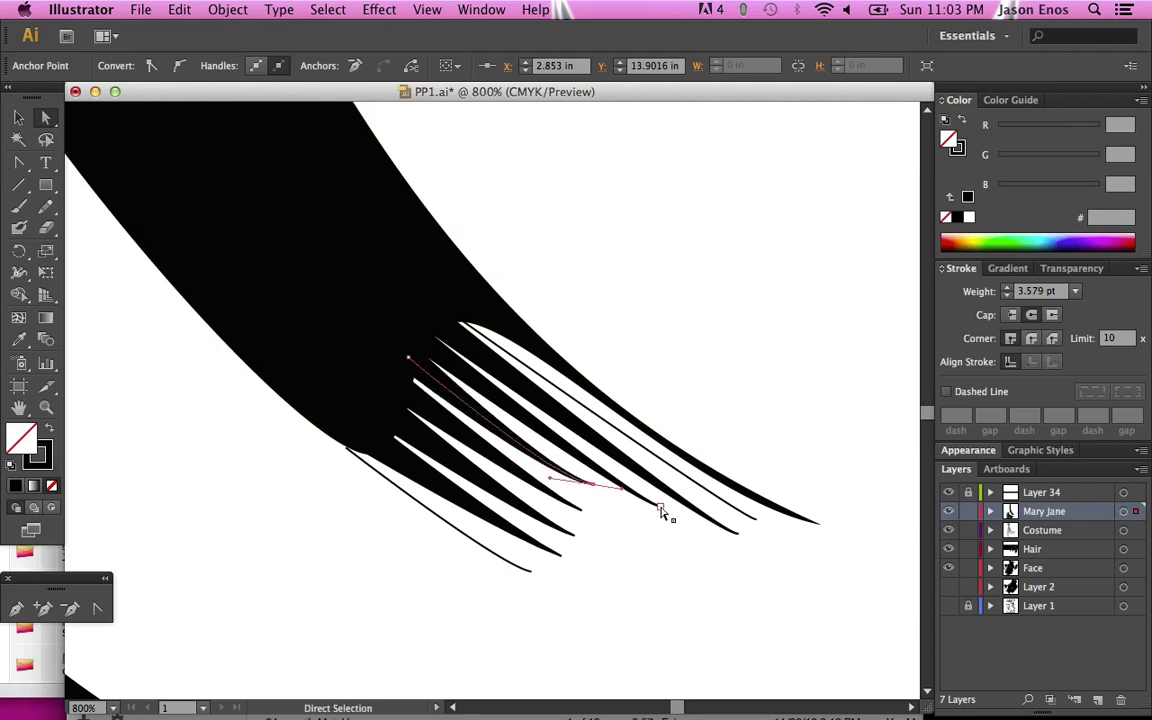
pyautogui.moveTo(662, 513); pyautogui.dragTo(659, 512)
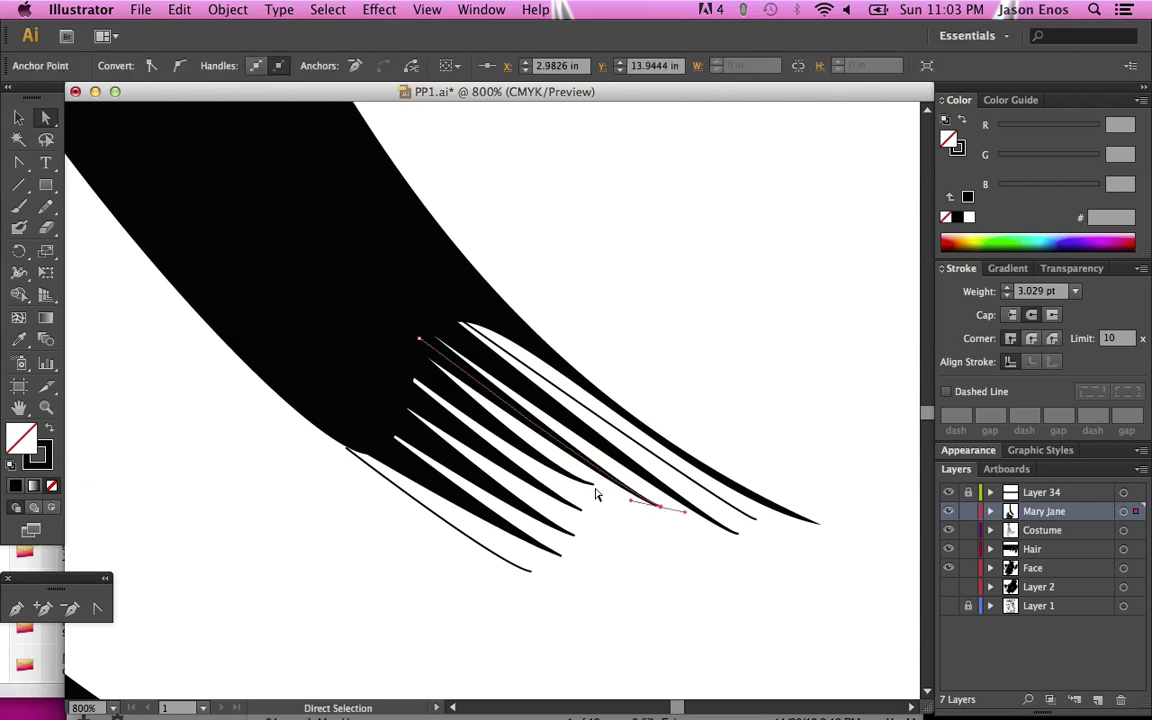
pyautogui.moveTo(596, 489); pyautogui.dragTo(549, 472)
pyautogui.click(550, 478)
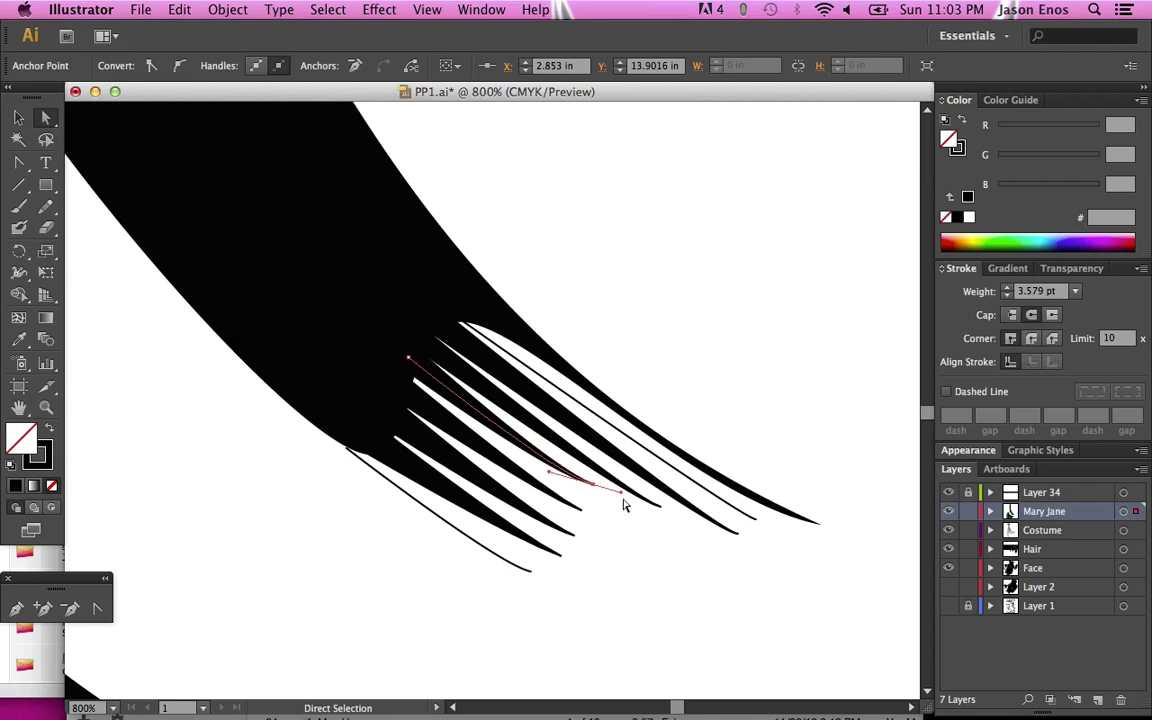
pyautogui.moveTo(622, 497); pyautogui.dragTo(619, 498)
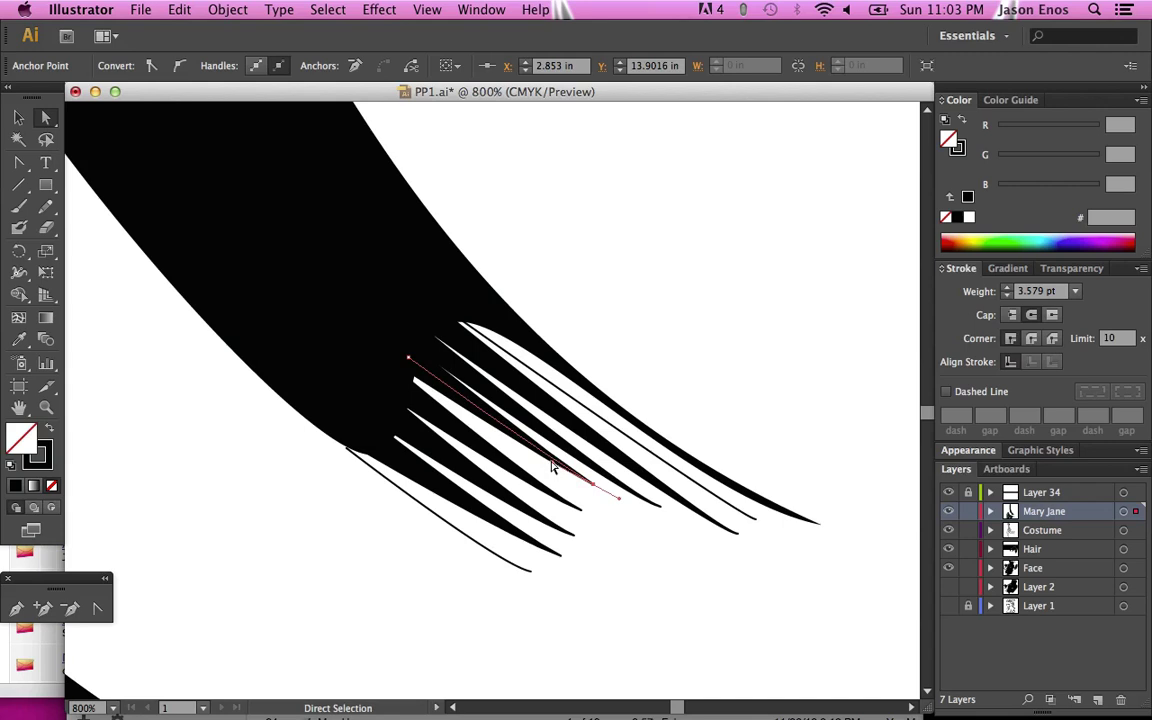
pyautogui.moveTo(556, 468); pyautogui.dragTo(543, 462)
# Step: Nudge a neighbouring hatch strand's anchor into place beside it
pyautogui.click(681, 535)
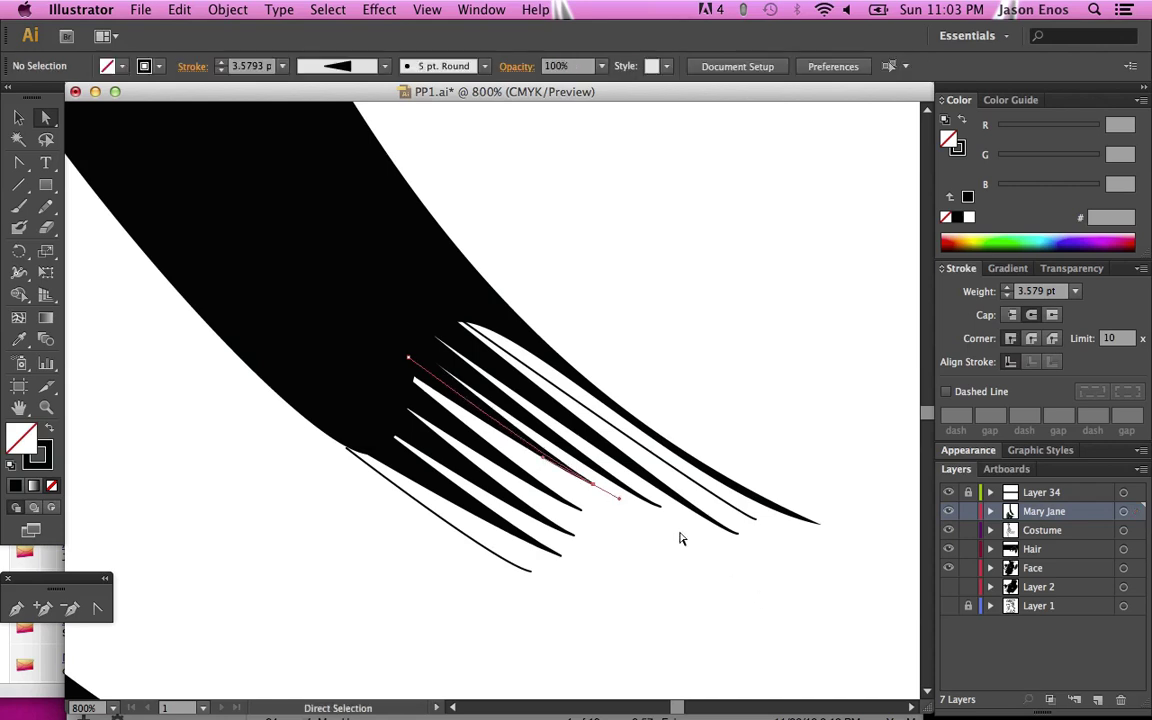
pyautogui.click(581, 513)
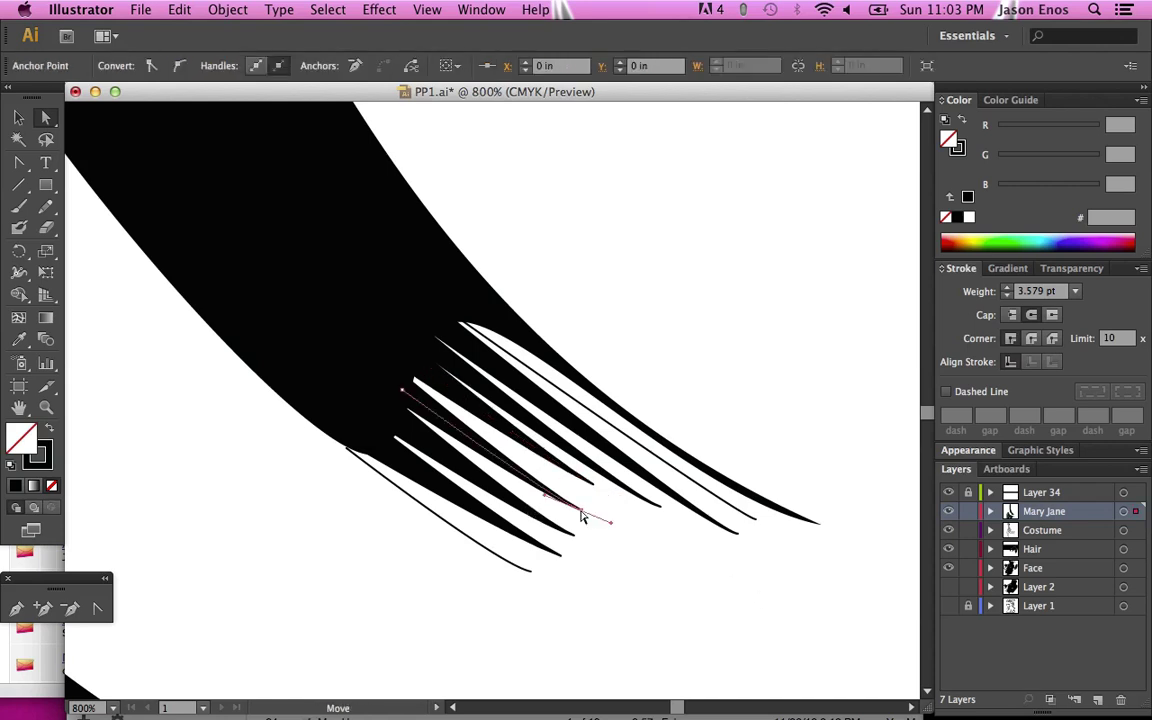
pyautogui.click(449, 393)
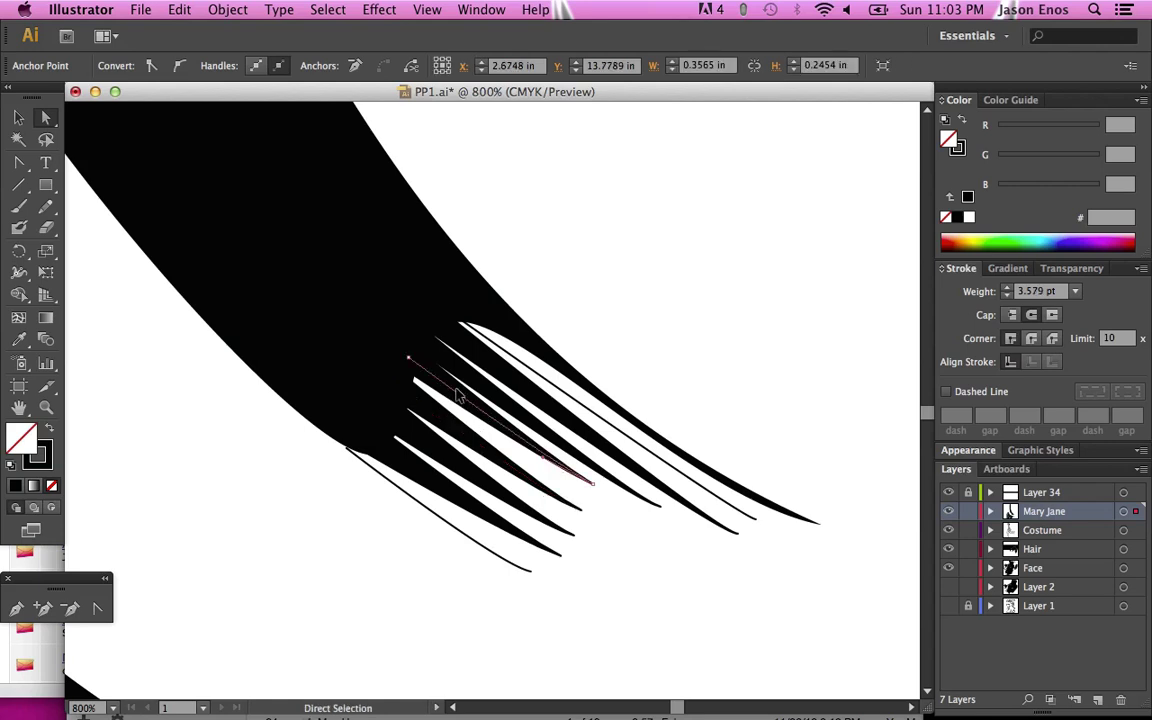
pyautogui.moveTo(456, 395); pyautogui.dragTo(457, 397)
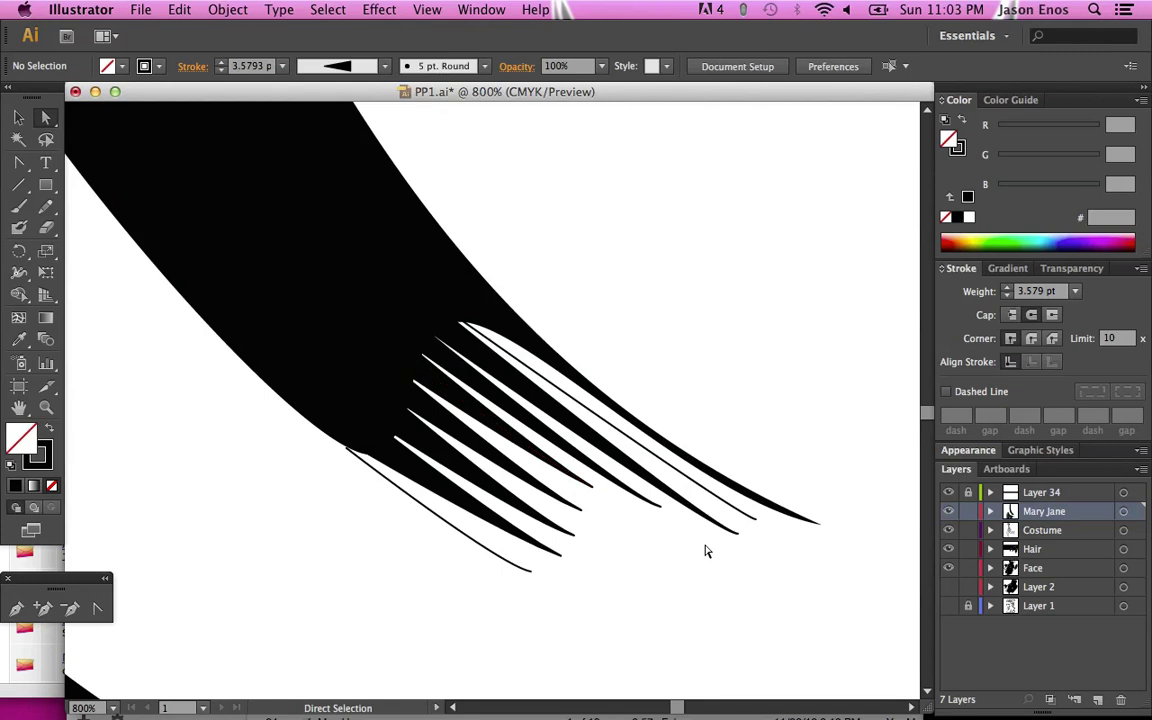